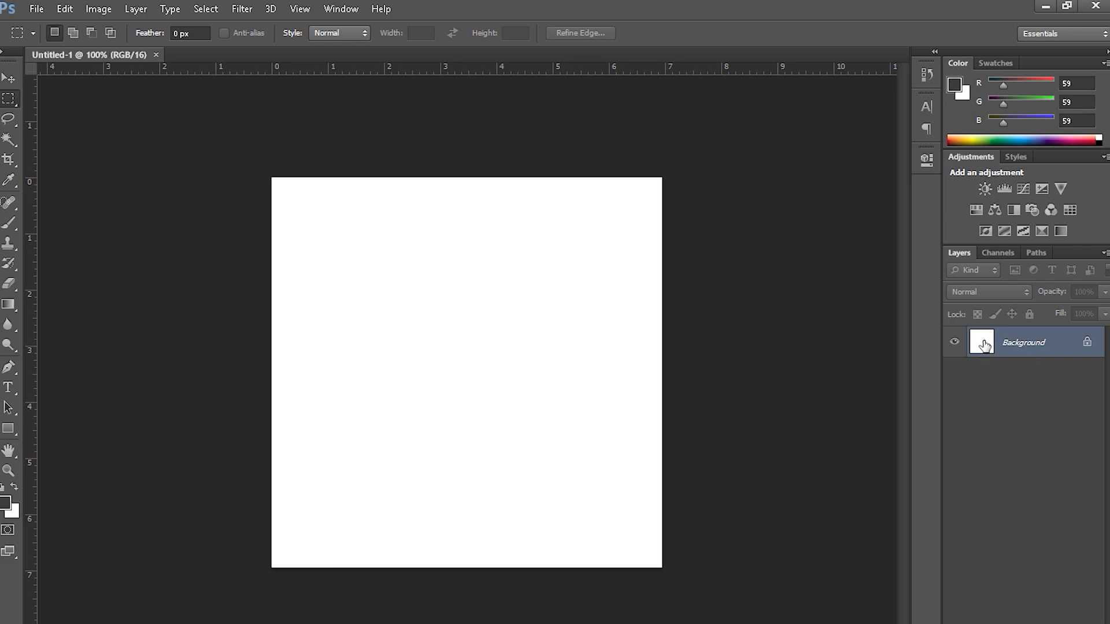
- Convert the locked Background into a regular layer with the default name and hide it
right_click(1024, 343)
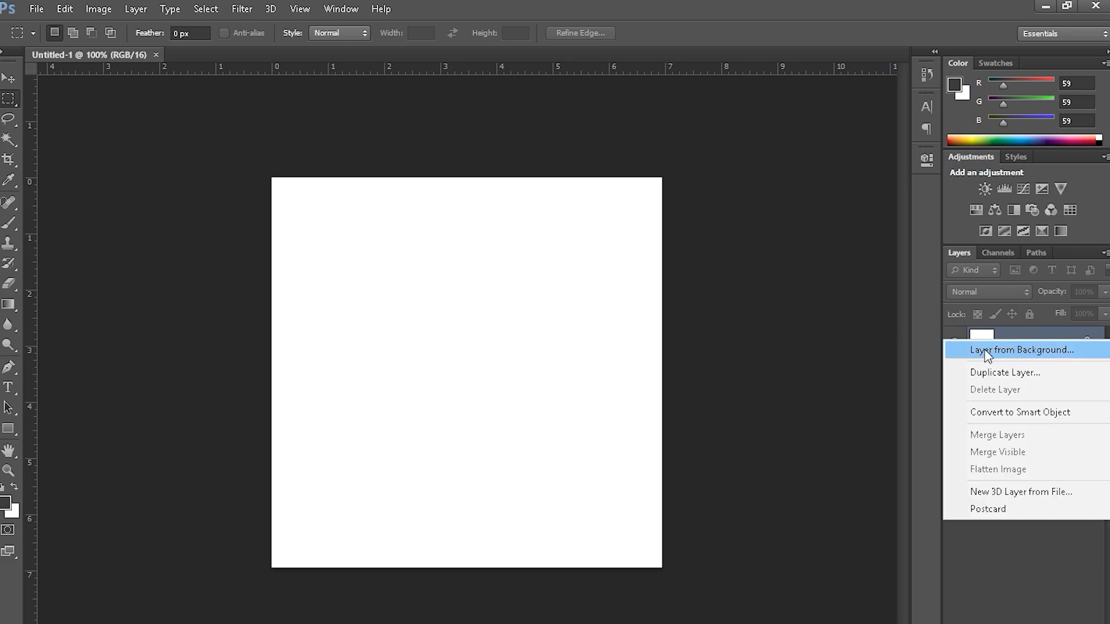
click(1010, 351)
key(Return)
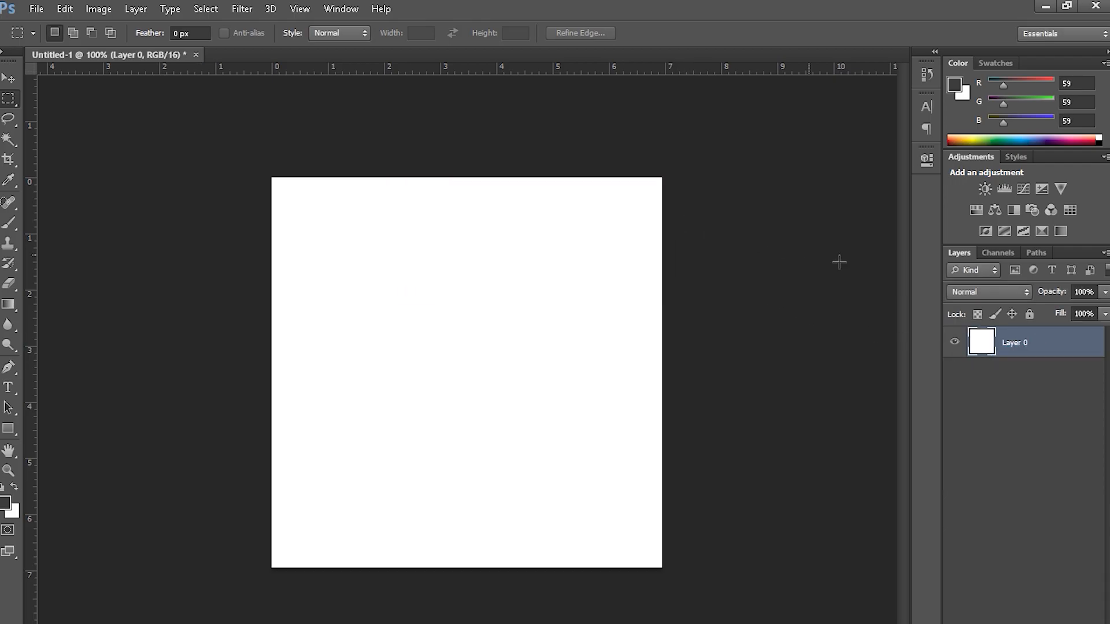
click(955, 344)
click(955, 344)
click(954, 344)
click(953, 344)
click(953, 343)
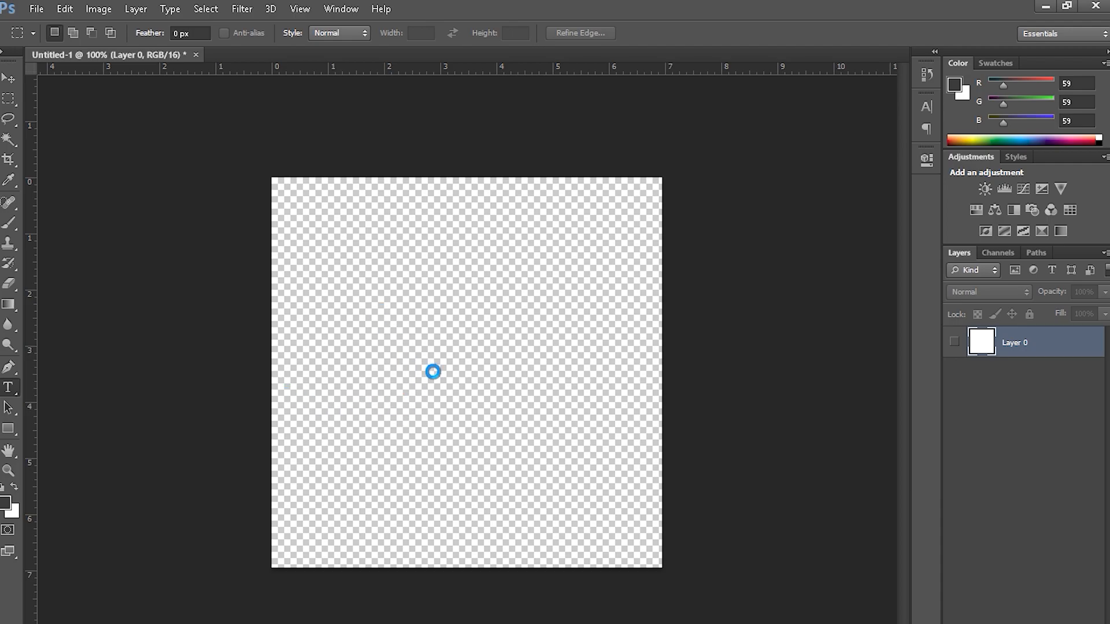
- Add a text layer reading "X" near the middle of the canvas
click(441, 371)
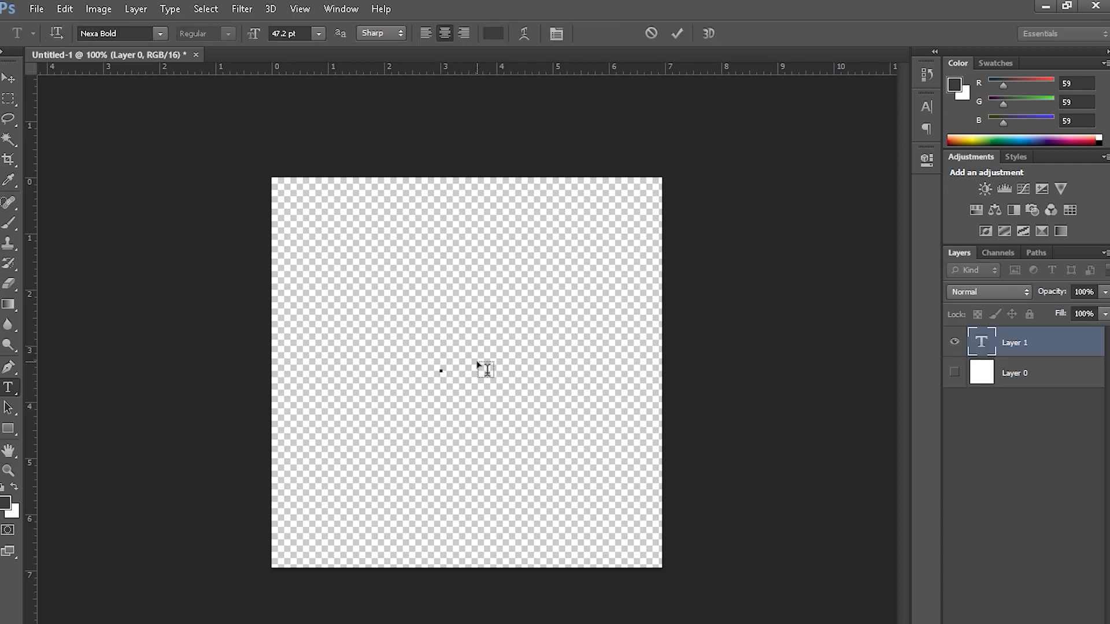
text(X)
key(ctrl+a)
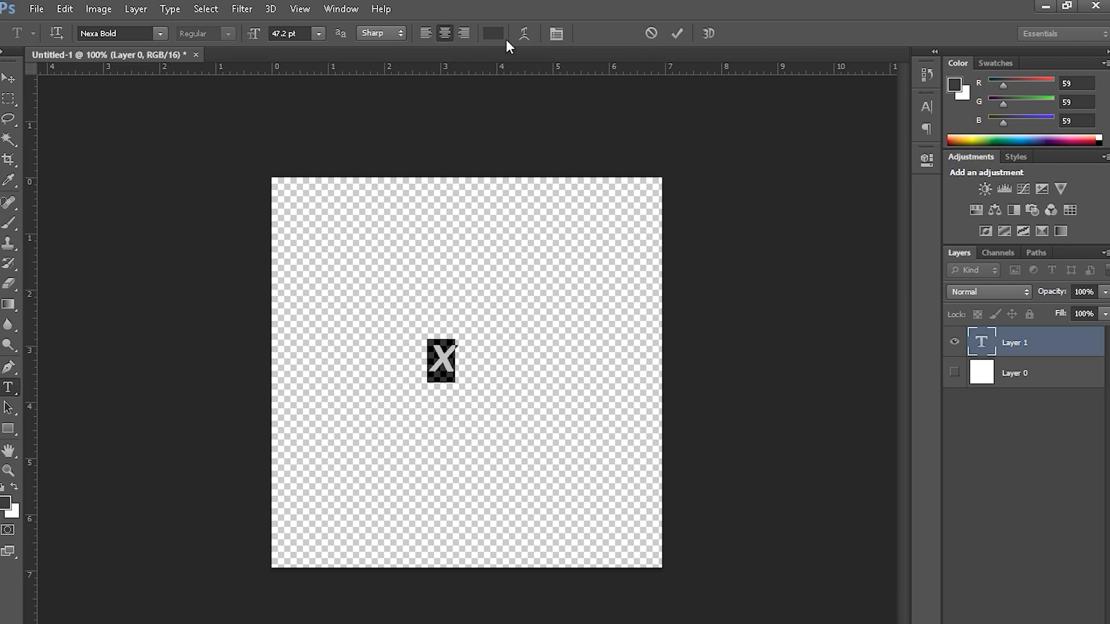
- Color the X text white (ffffff) and enlarge it to a big letter spanning about a third of the canvas
click(493, 34)
click(591, 250)
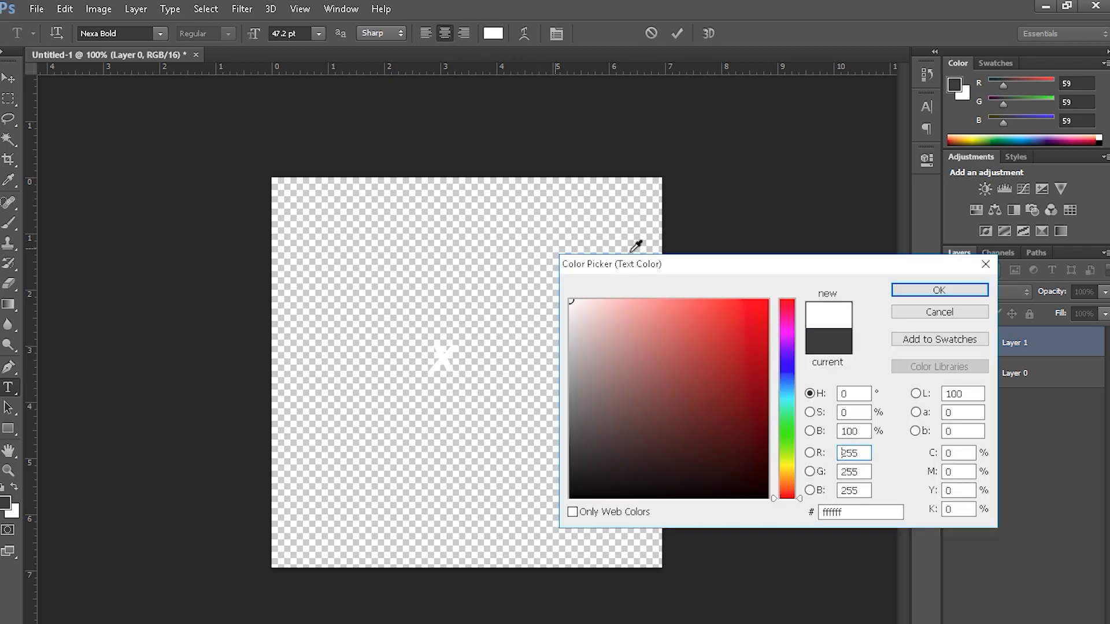
click(894, 290)
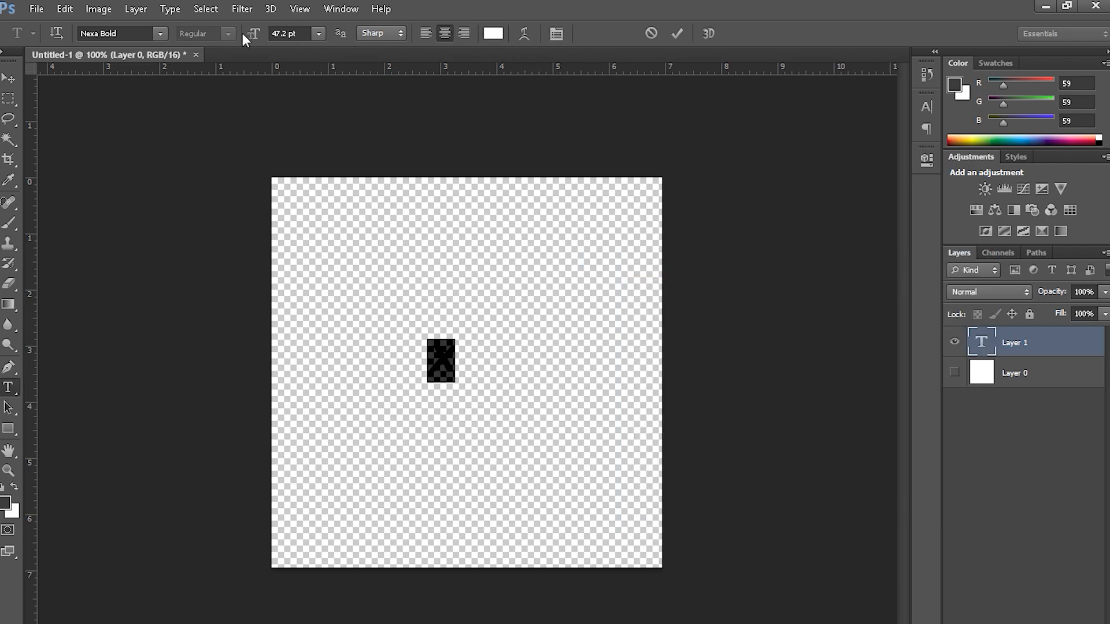
drag(258, 42, 411, 44)
click(8, 78)
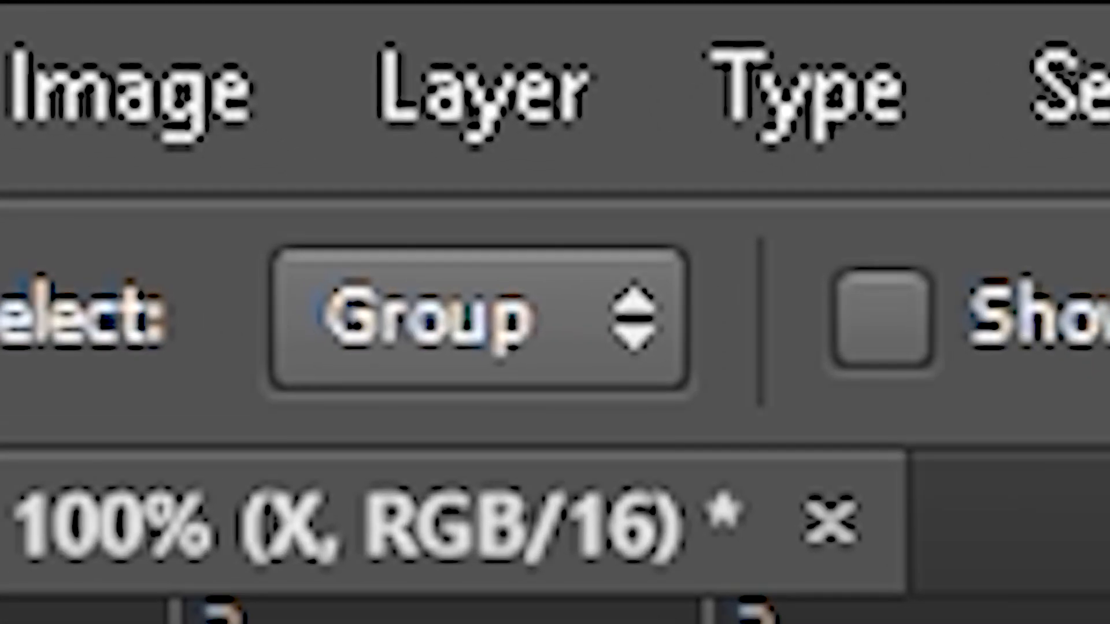
- Center the X text layer on the canvas by aligning it to a whole-canvas selection, and deselect
click(587, 125)
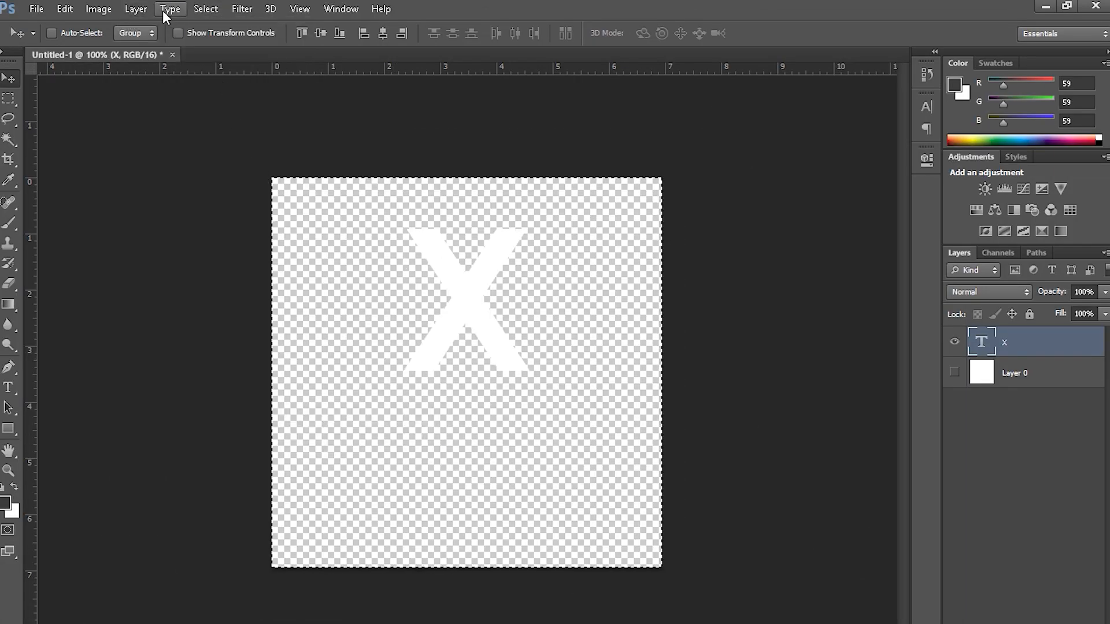
click(137, 9)
mouse_move(231, 394)
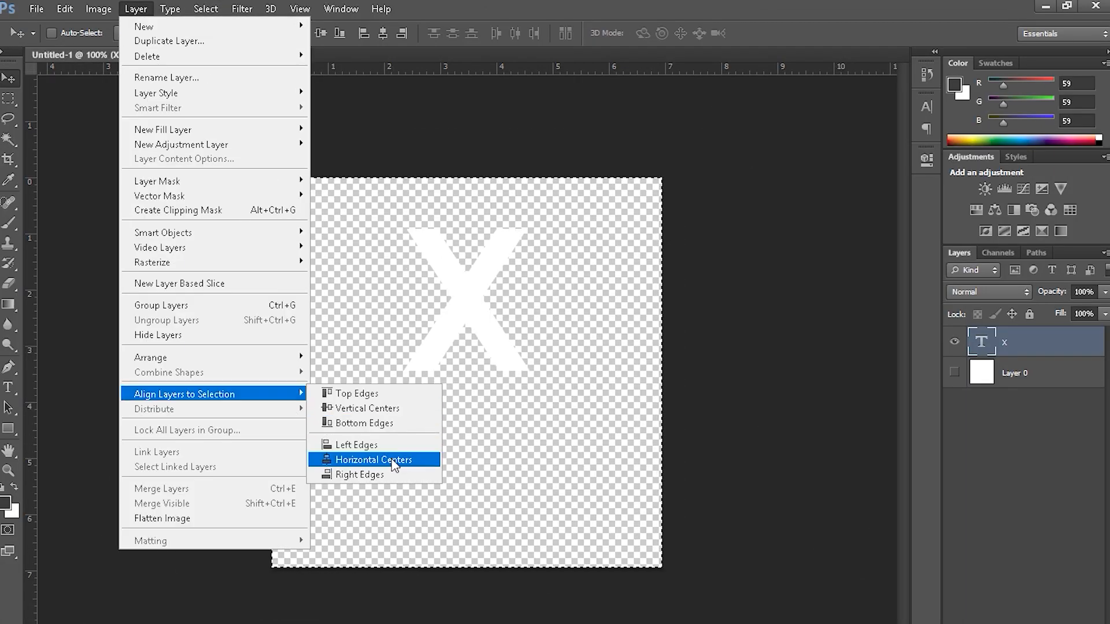
click(373, 408)
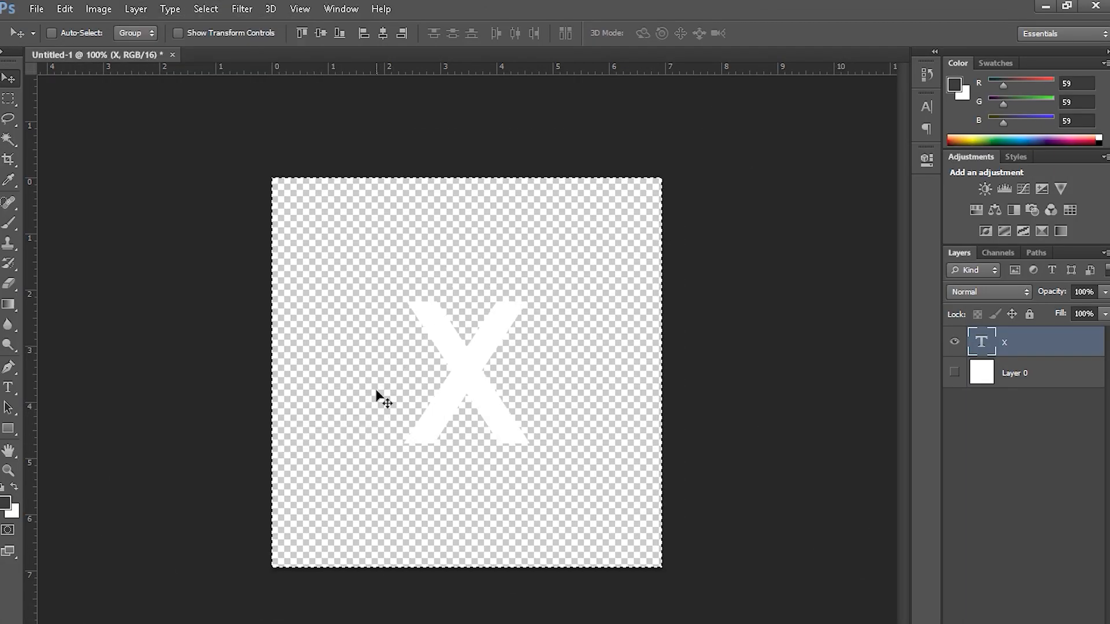
key(ctrl+d)
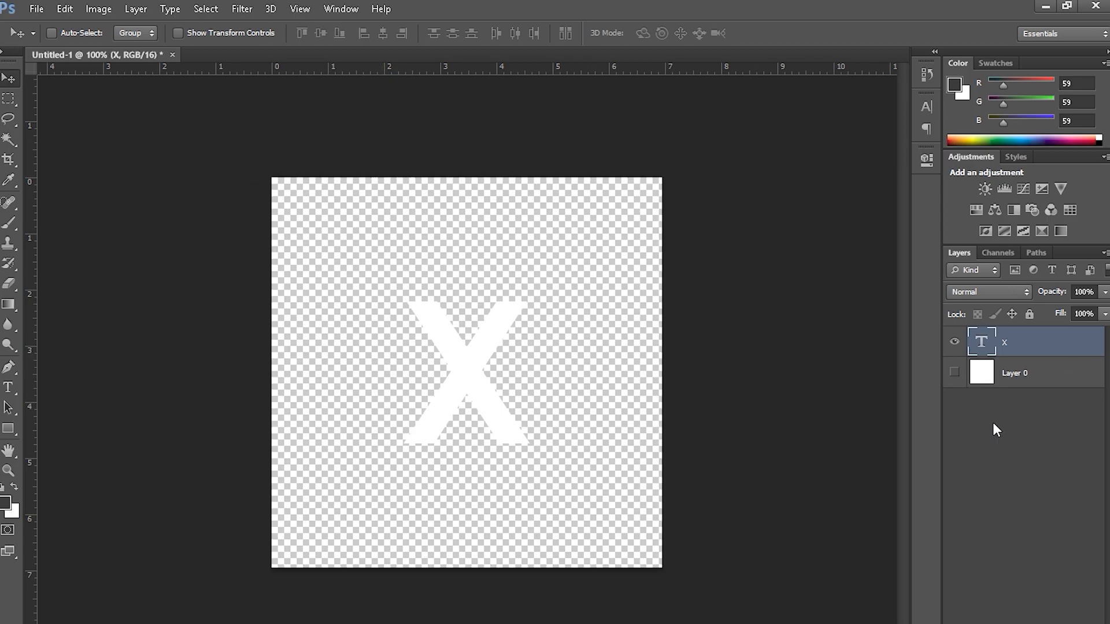
- Make Layer 0 visible again and select the X text layer above it
click(954, 373)
click(1015, 372)
click(1007, 350)
click(1008, 373)
click(1002, 351)
click(1000, 369)
click(977, 351)
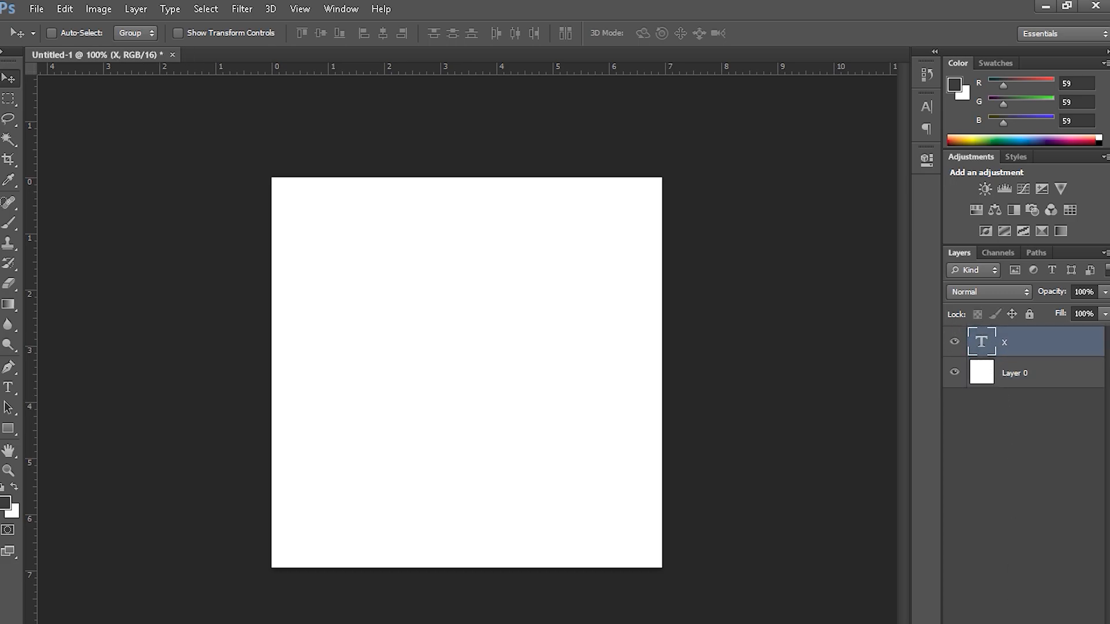
- Create a new layer above the X and marquee a wide rectangle around the letter's area at the canvas center
key(ctrl+alt+shift+n)
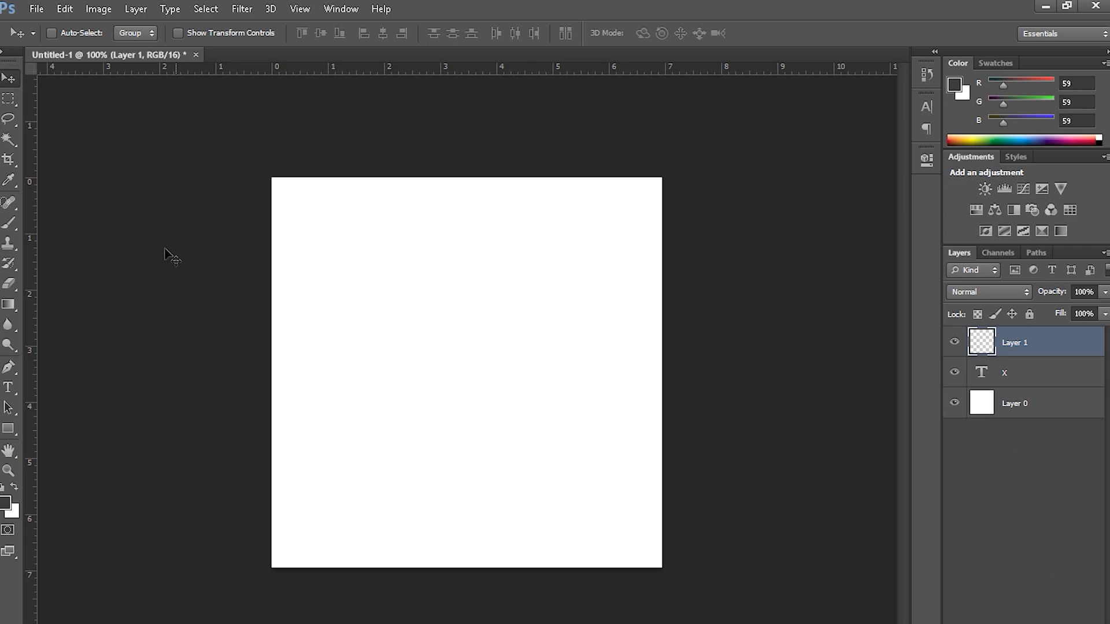
click(11, 100)
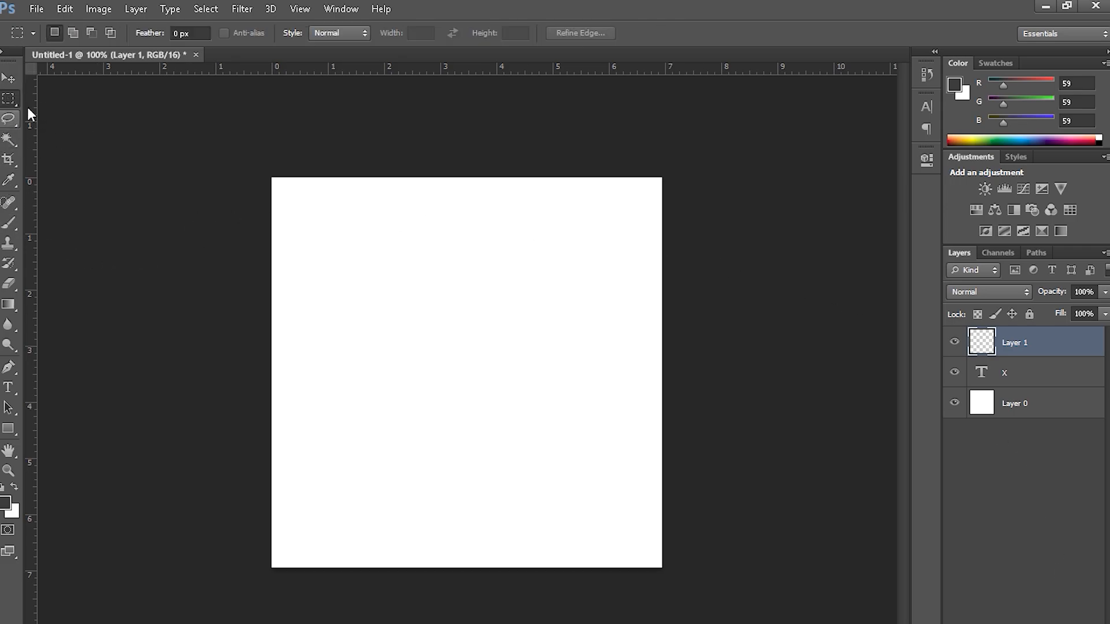
drag(338, 301, 580, 459)
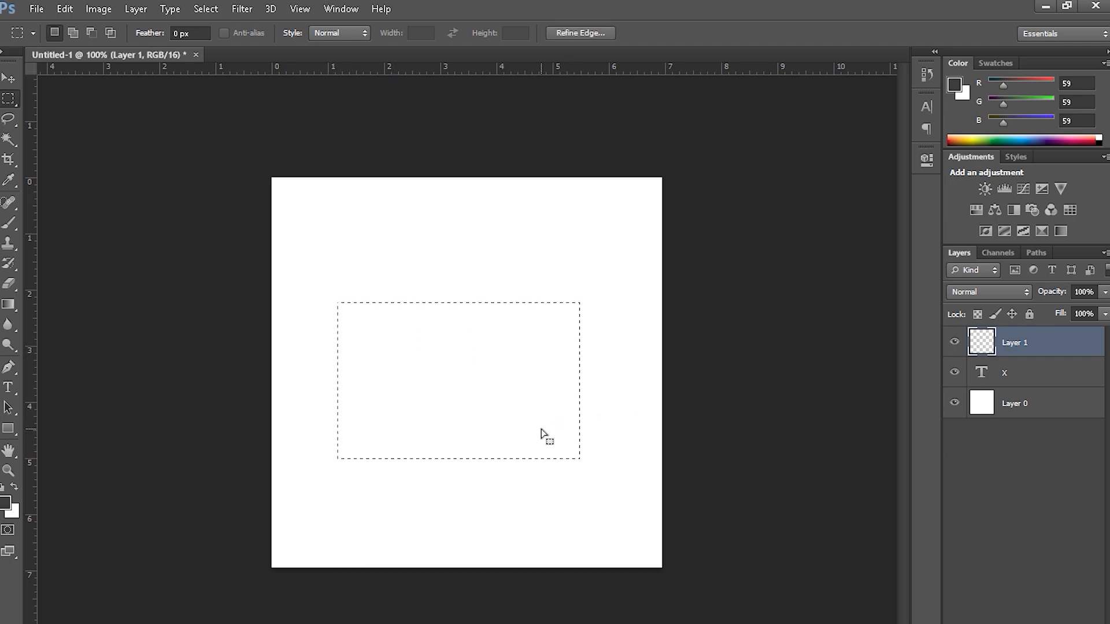
- Fill the rectangular selection with black on the new layer and deselect it
right_click(542, 431)
click(583, 329)
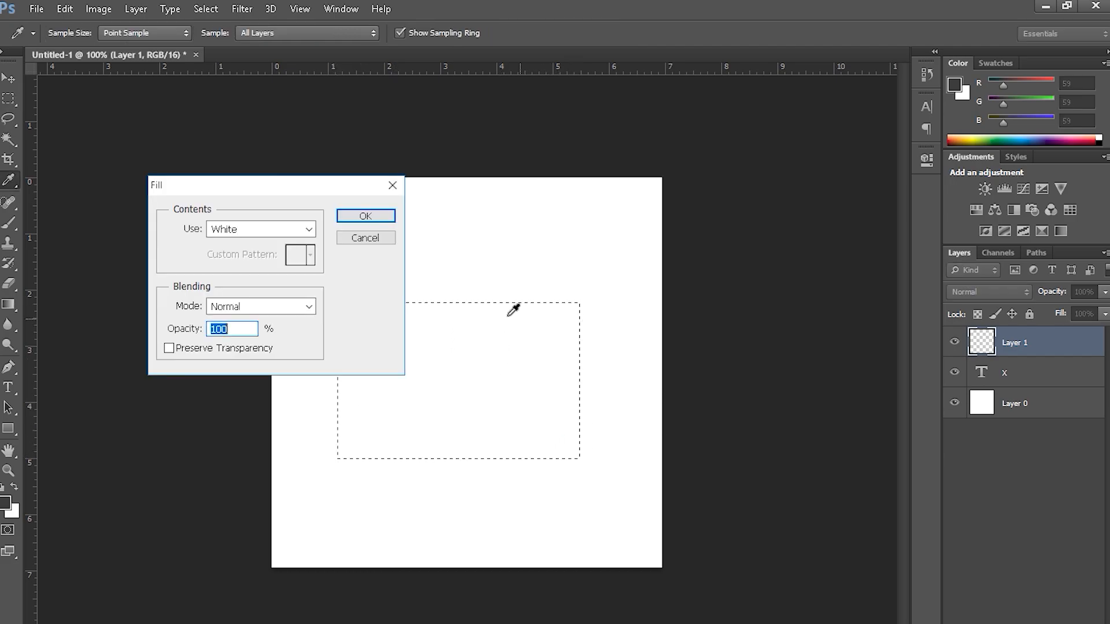
click(309, 229)
click(248, 340)
click(375, 218)
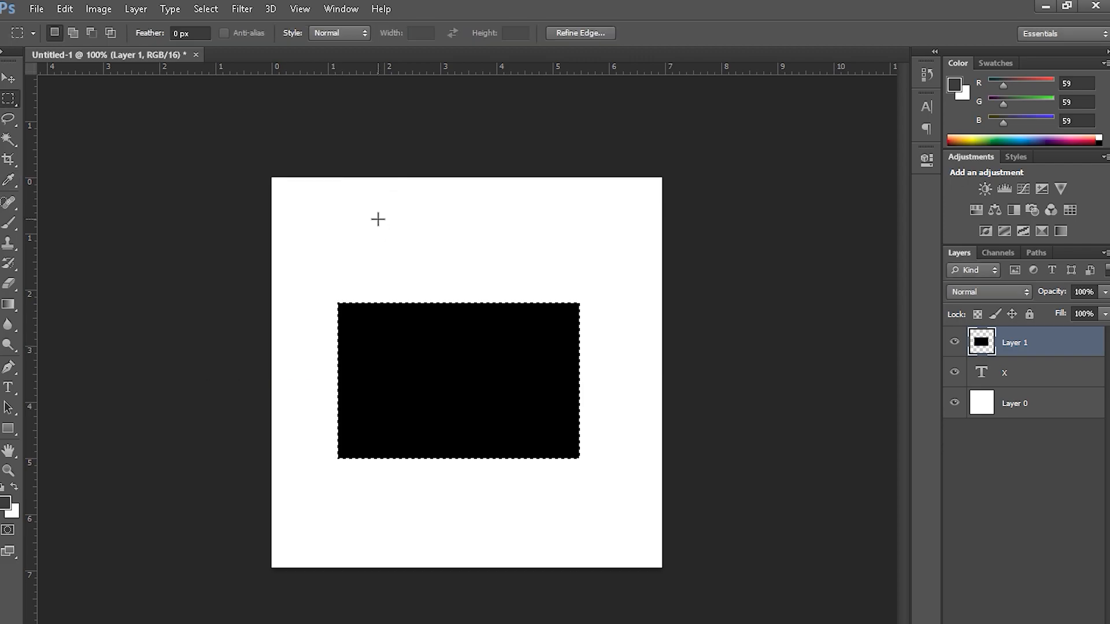
key(ctrl+d)
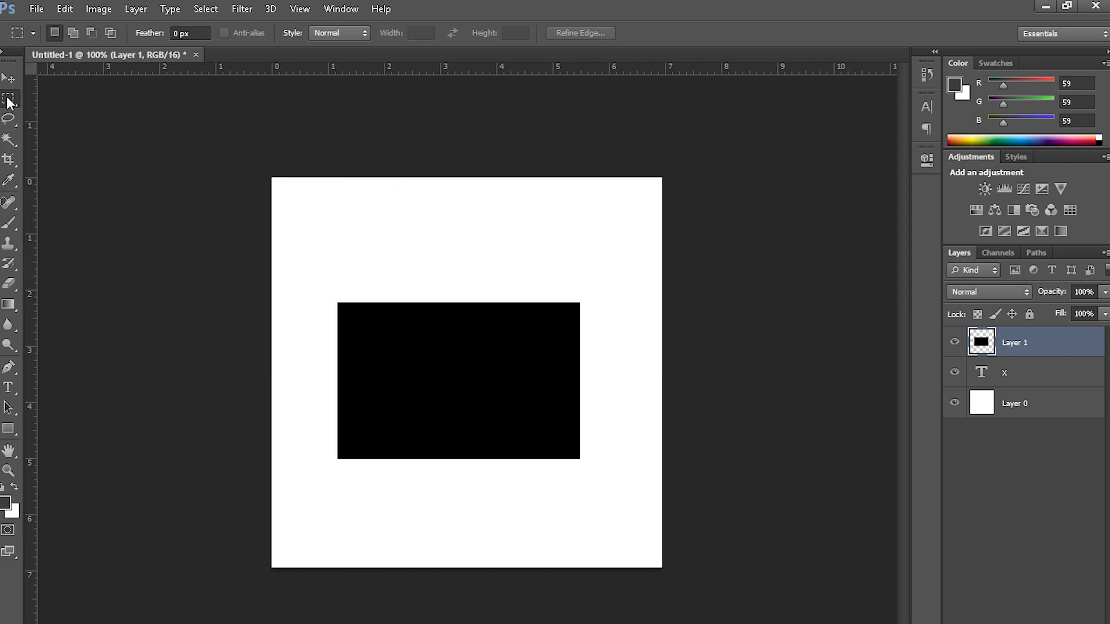
- Move the black rectangle's layer beneath the X text layer and select the X layer
drag(1034, 344, 1043, 386)
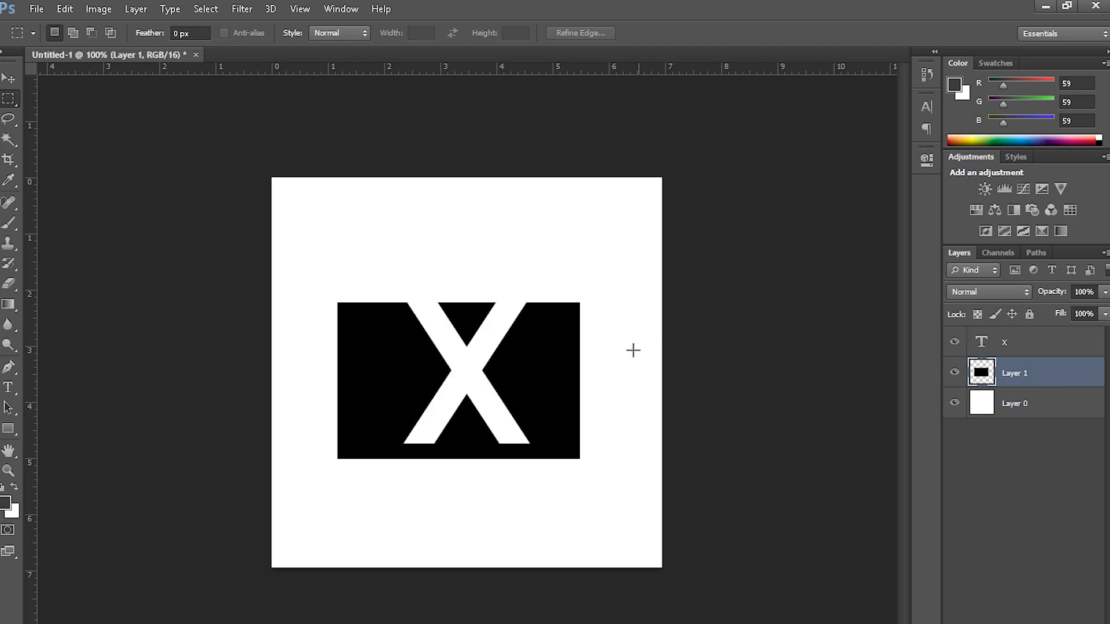
click(1030, 350)
click(1029, 375)
click(1018, 341)
key(v)
drag(502, 367, 501, 359)
key(ctrl+z)
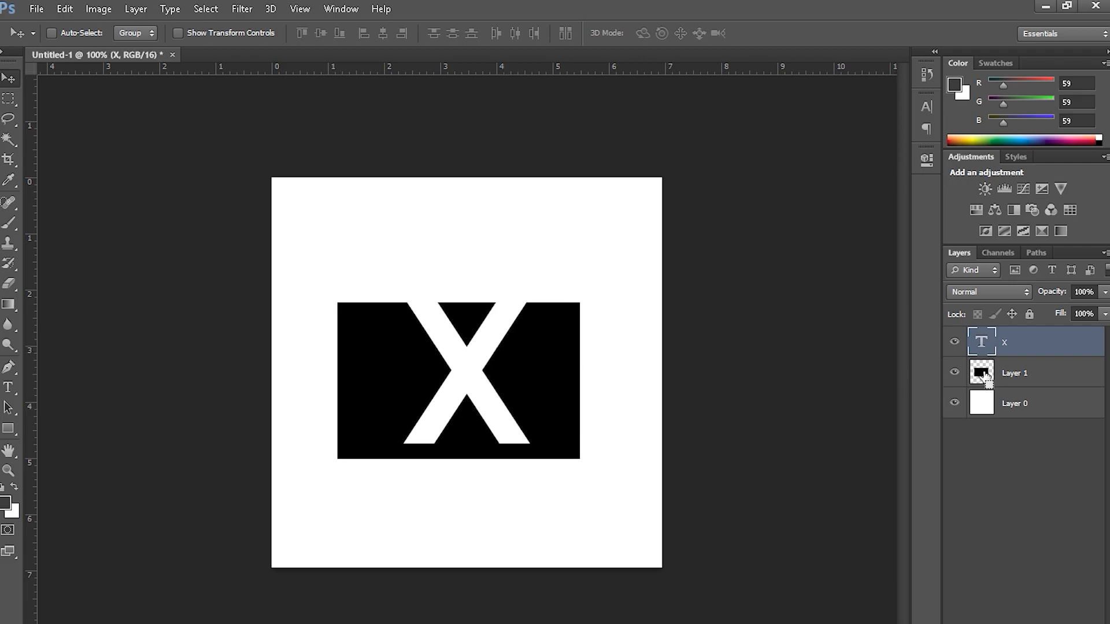
- Transform the black rectangle to 105.47% height, positioned behind the X at X 245.50 px, Y 251.00 px
click(1020, 379)
key(ctrl+t)
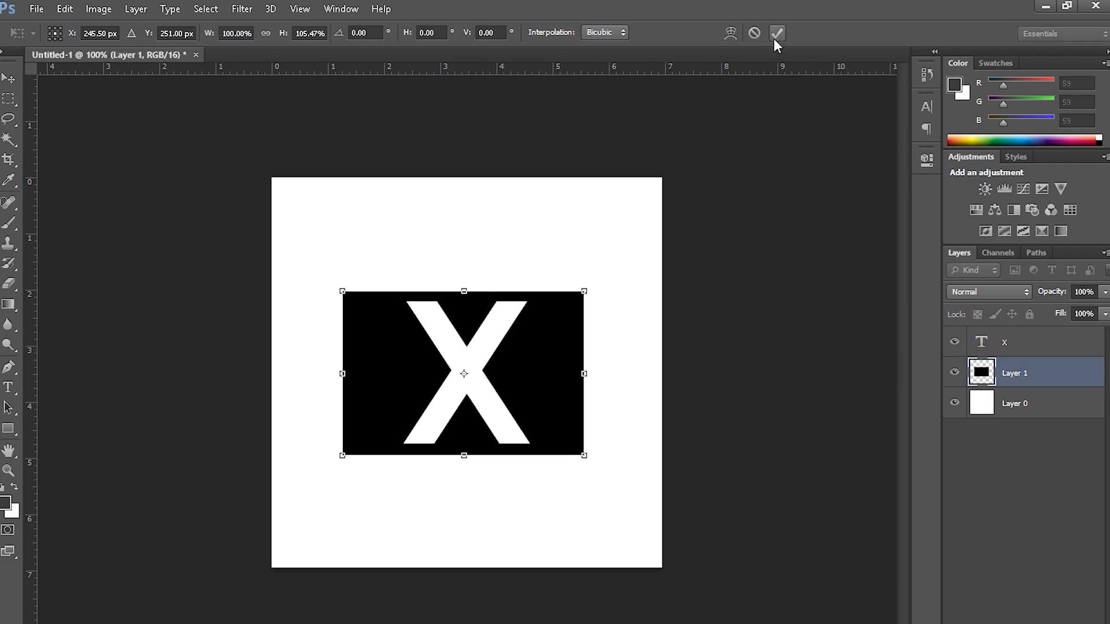
click(775, 37)
- Merge the X text layer and the black rectangle layer into one, checking it by toggling its visibility
shift+click(1024, 351)
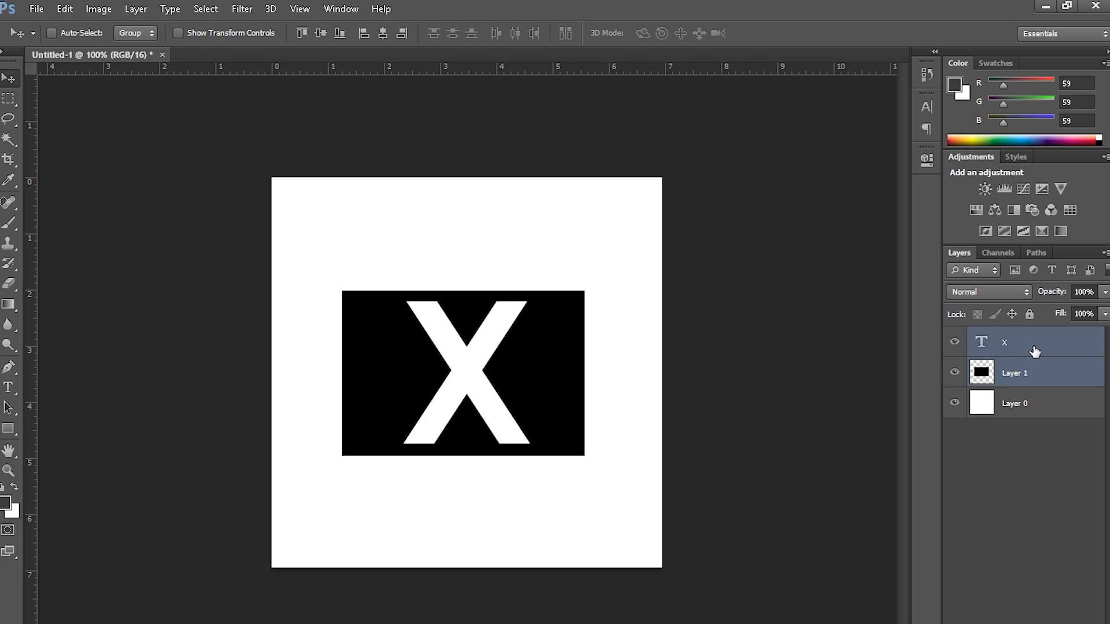
click(1038, 366)
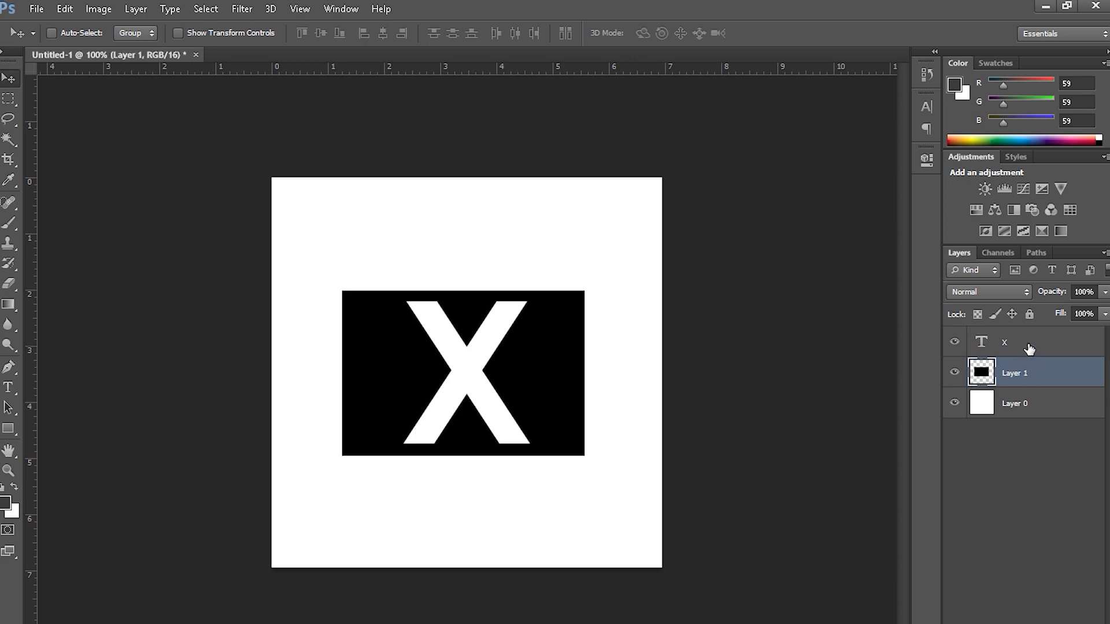
shift+click(1029, 347)
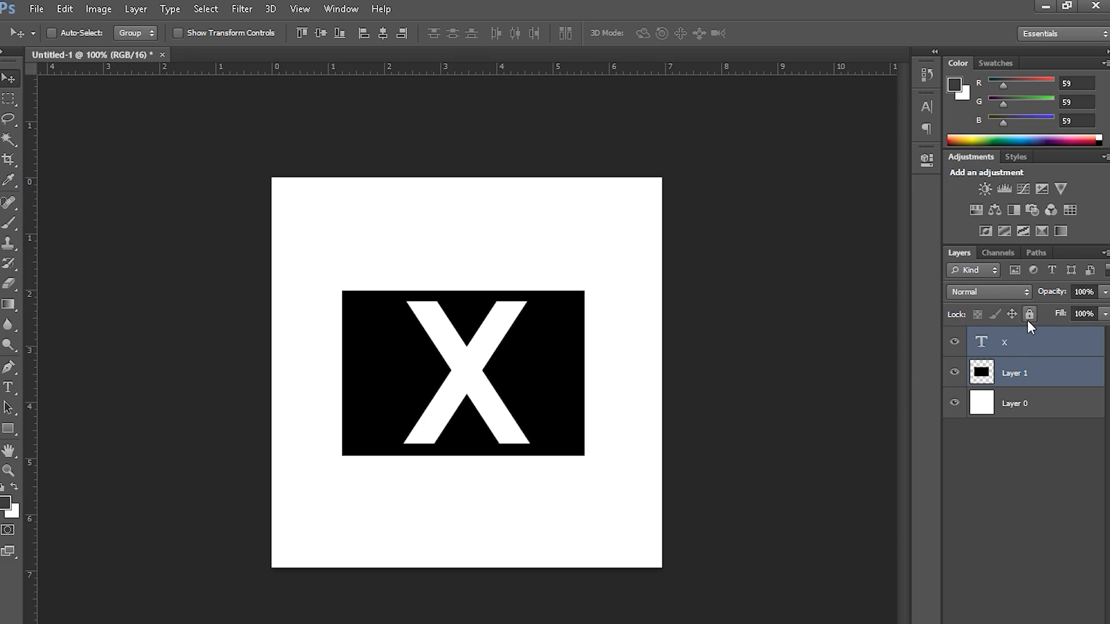
key(ctrl+e)
click(955, 342)
click(955, 342)
click(955, 342)
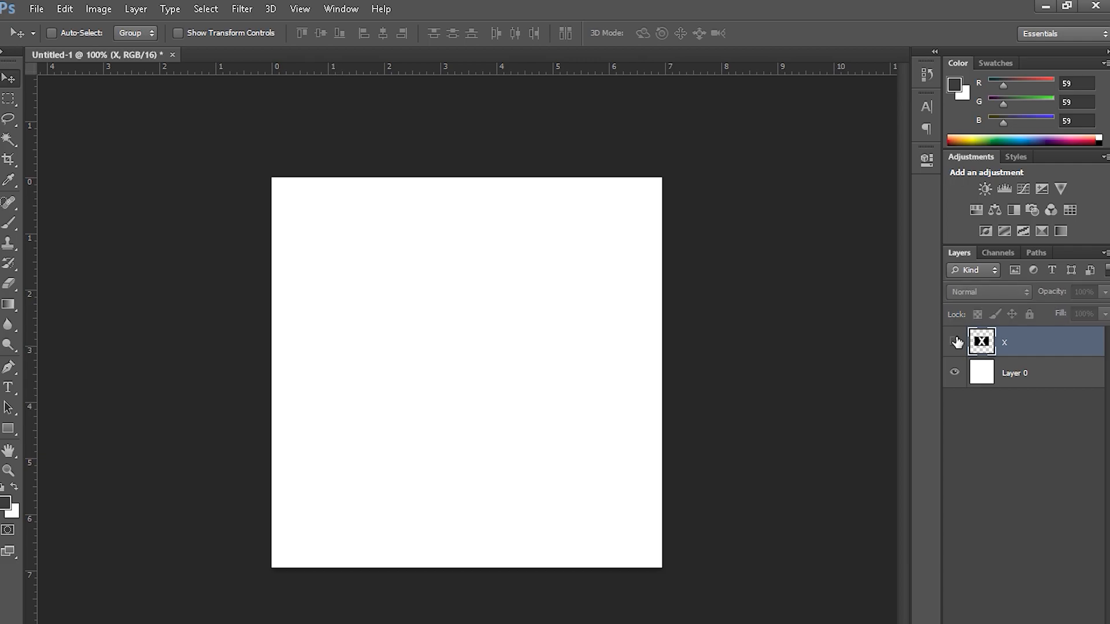
click(955, 342)
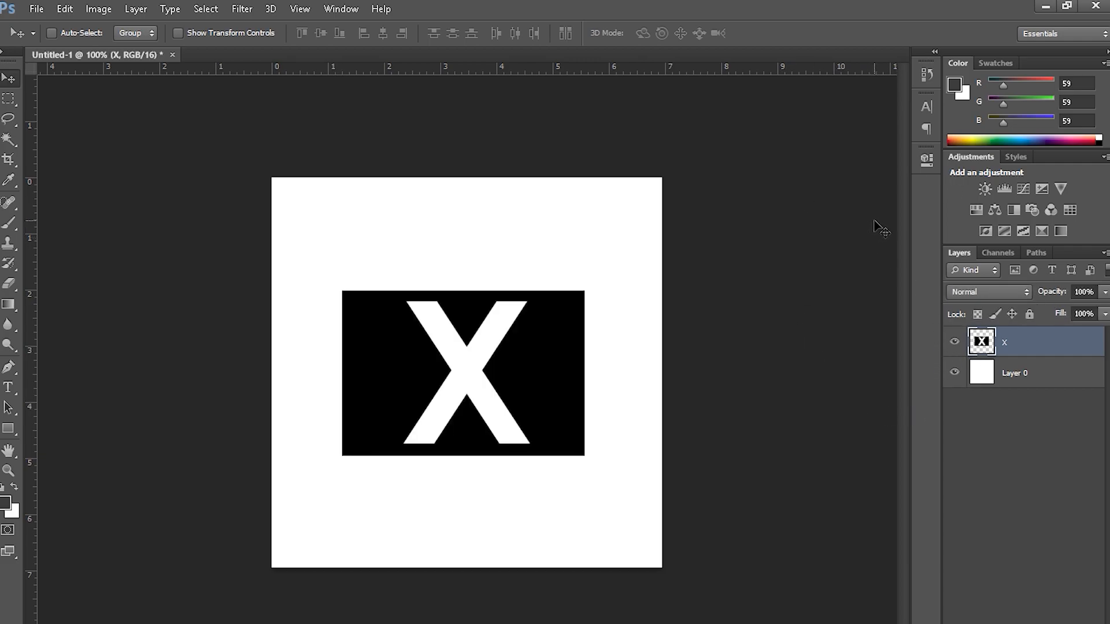
- Duplicate the merged X layer and move the copy straight up to the canvas's top edge
key(ctrl+j)
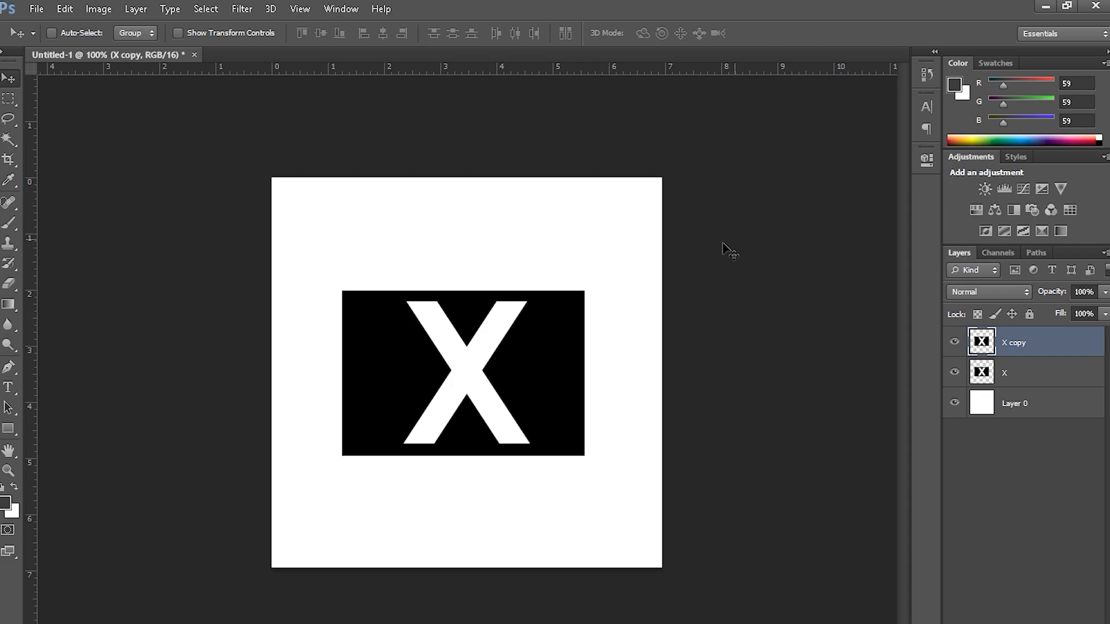
key(ctrl+t)
drag(541, 376, 531, 261)
click(776, 36)
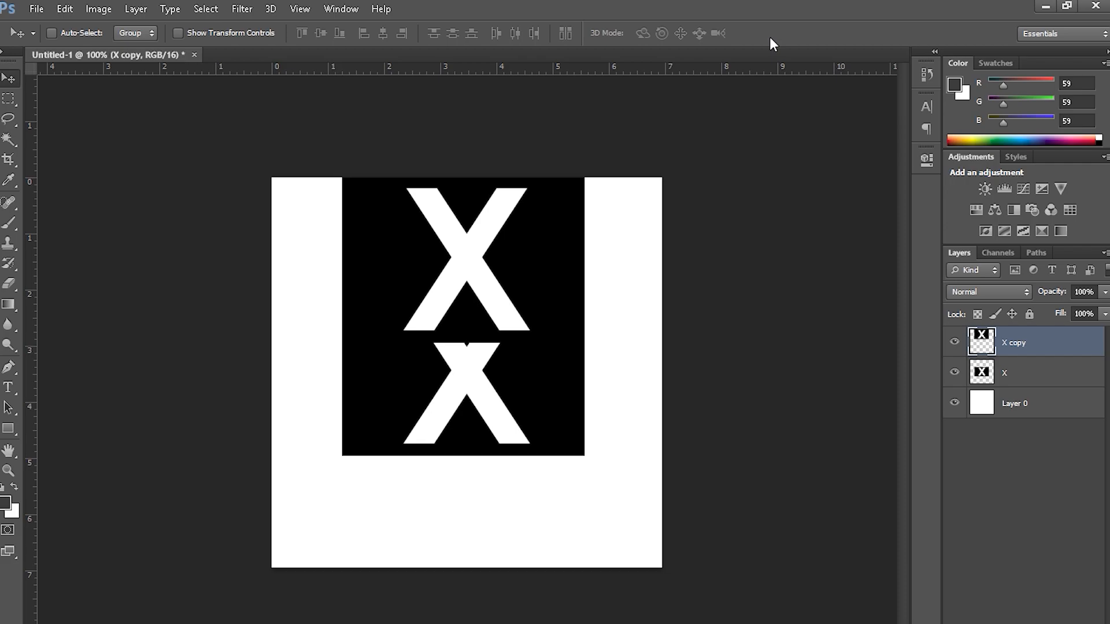
key(ctrl+t)
click(776, 33)
- Duplicate the X copy layer and move the new copy straight down to the canvas's bottom edge
key(ctrl+j)
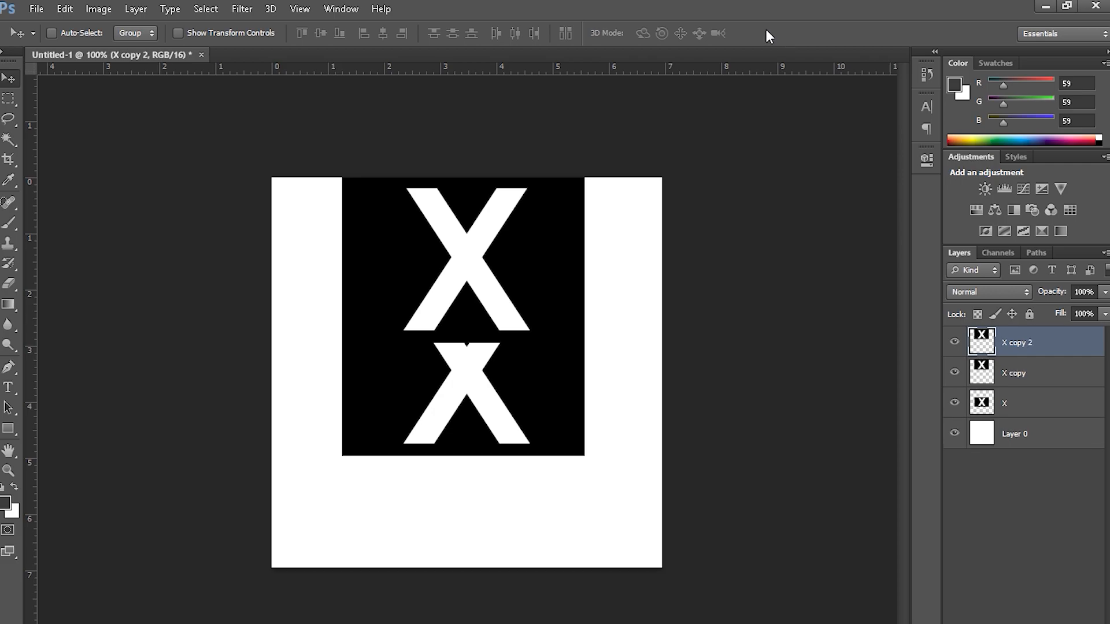
key(ctrl+t)
drag(535, 257, 528, 495)
click(778, 37)
- Compare the X copy and X copy 2 layers by selecting each and toggling their visibility
click(1058, 371)
click(1042, 348)
click(1012, 373)
click(1024, 348)
click(1028, 372)
click(1014, 356)
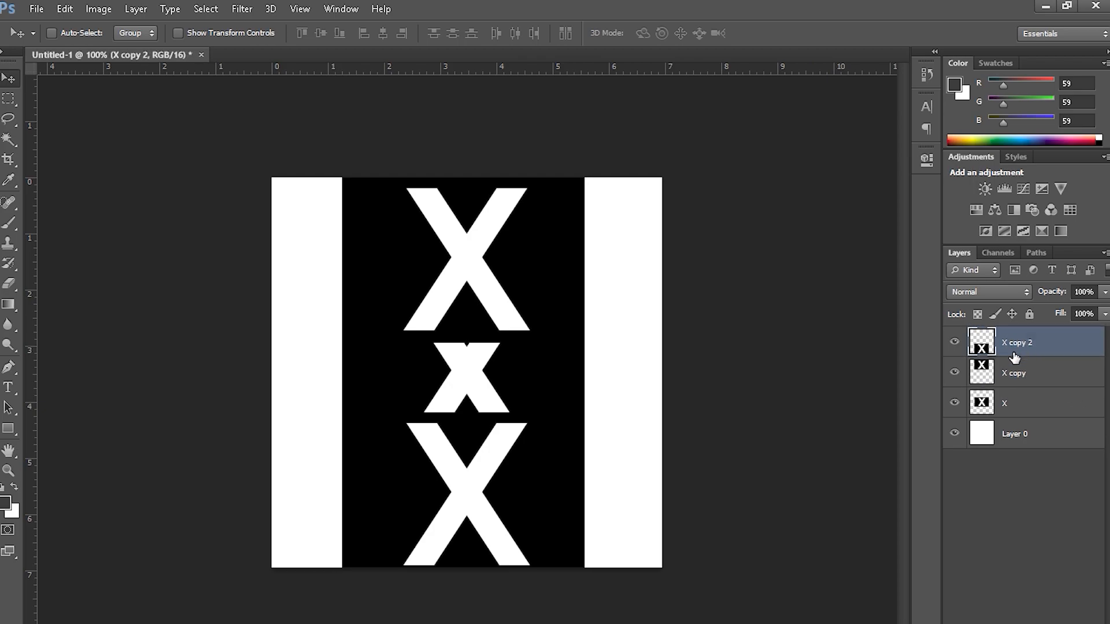
click(1005, 380)
click(954, 372)
click(955, 347)
click(955, 374)
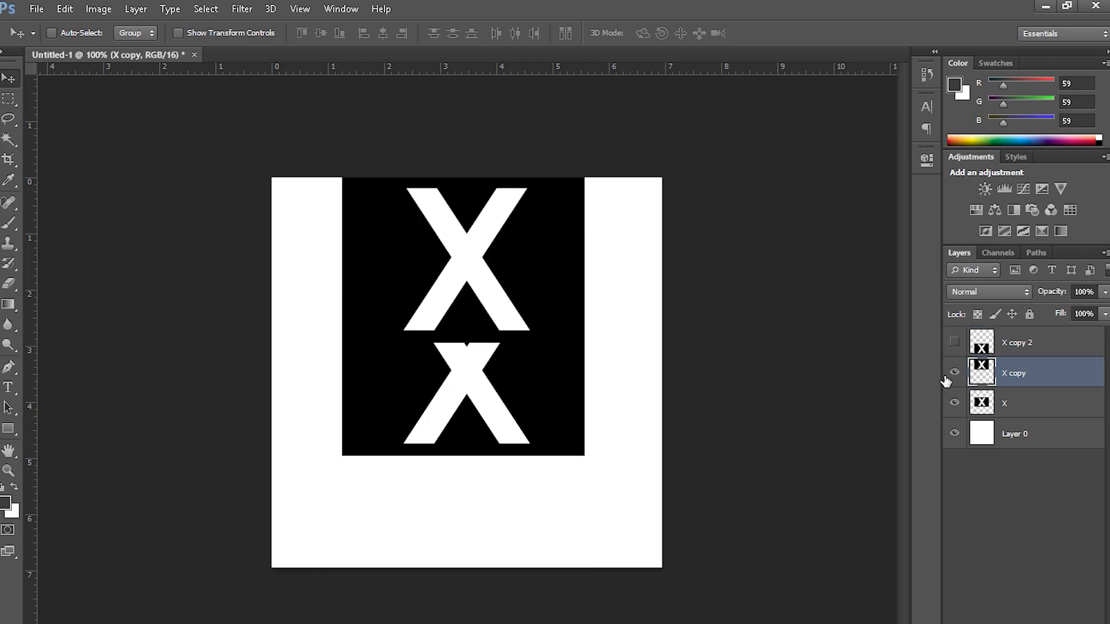
click(954, 342)
- Limit the X copy 2 layer's advanced blending to the red channel by disabling G and B
click(1029, 345)
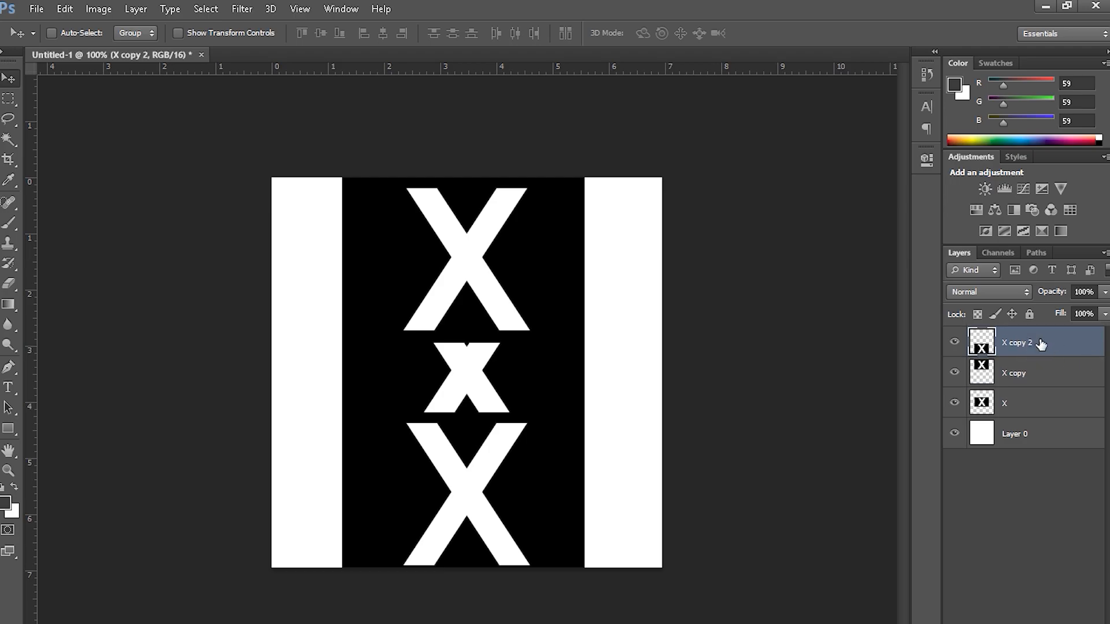
double_click(1073, 347)
click(448, 513)
click(477, 514)
click(476, 514)
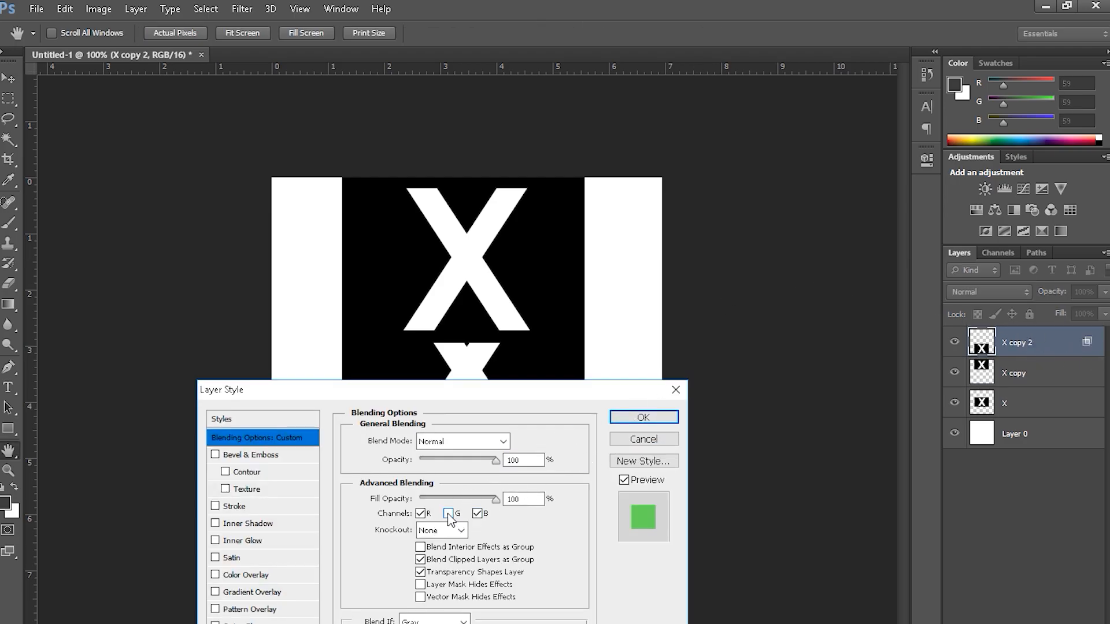
click(448, 514)
click(475, 514)
click(449, 514)
click(643, 416)
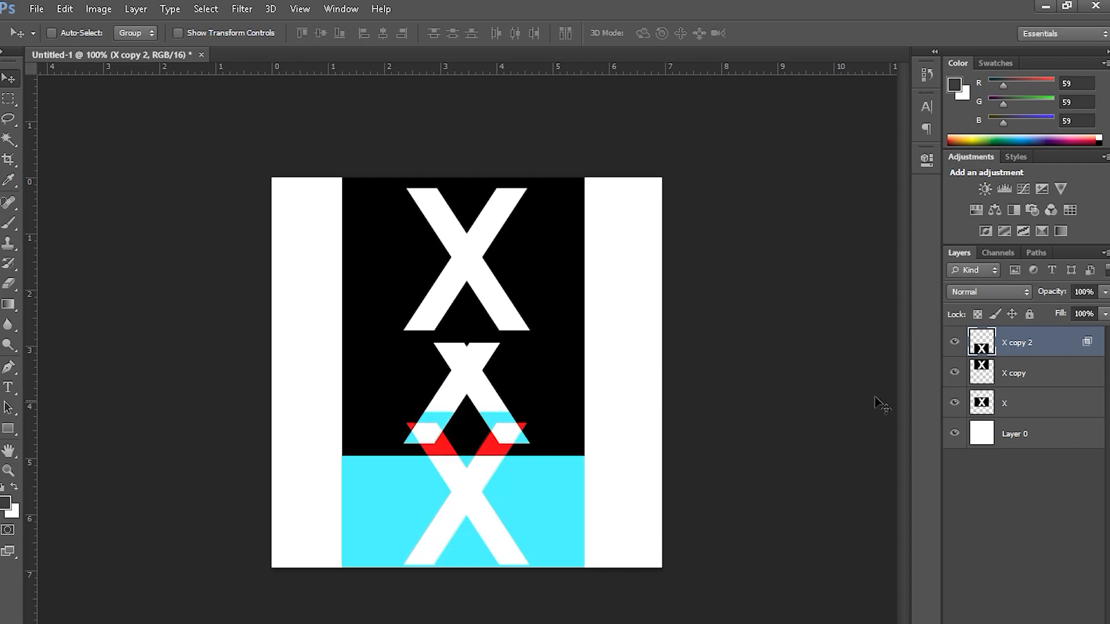
double_click(1075, 407)
click(420, 513)
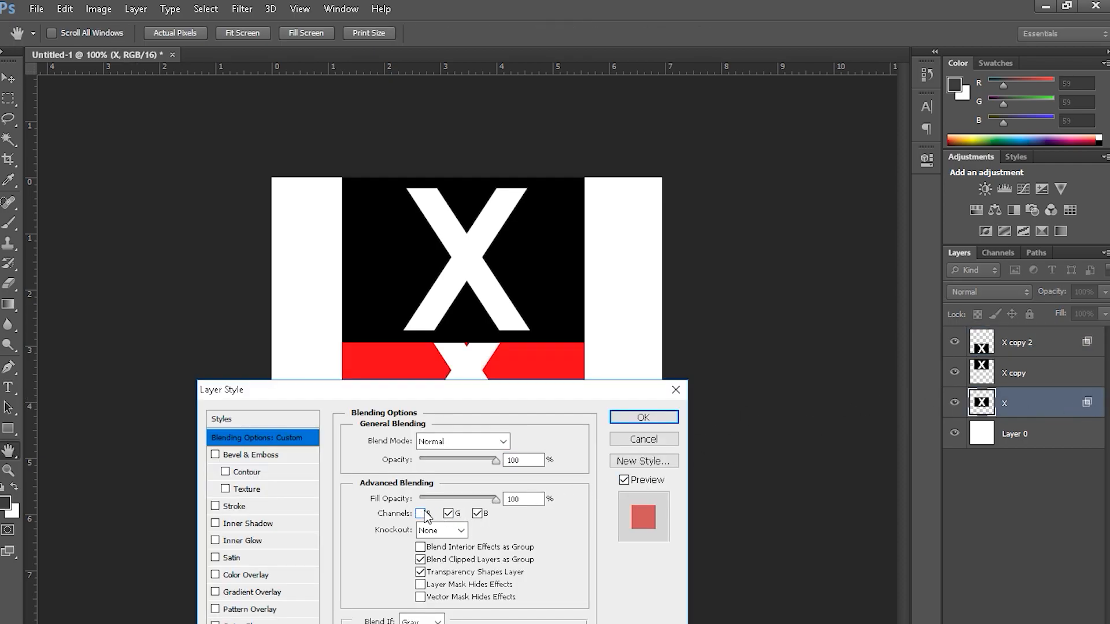
click(643, 416)
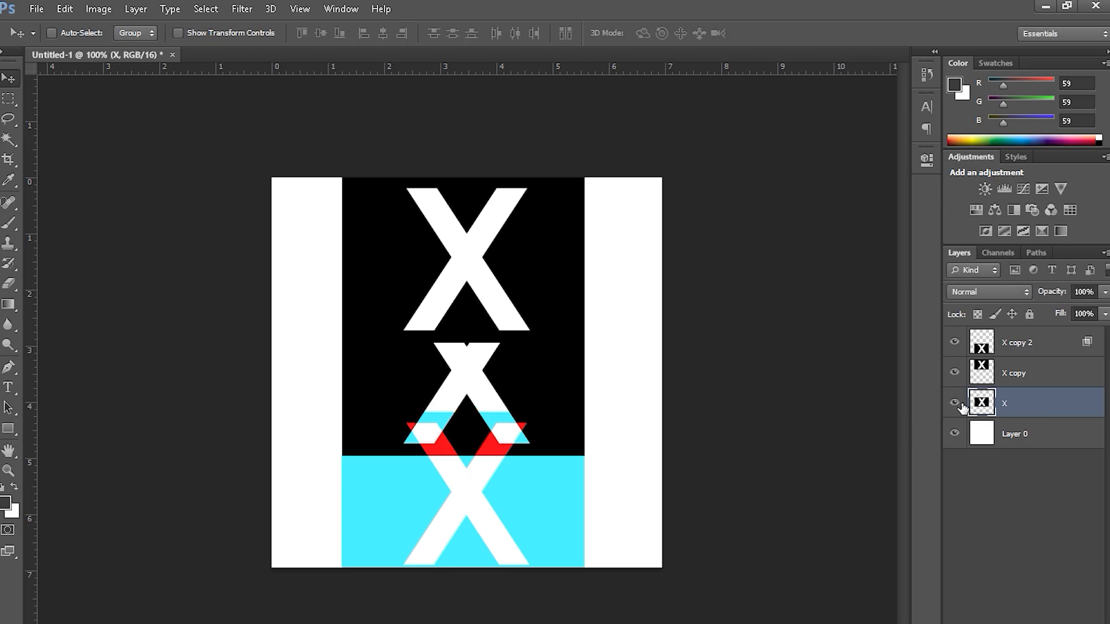
- Limit the X copy layer's advanced blending to the green channel by disabling R and B
double_click(1043, 371)
click(420, 513)
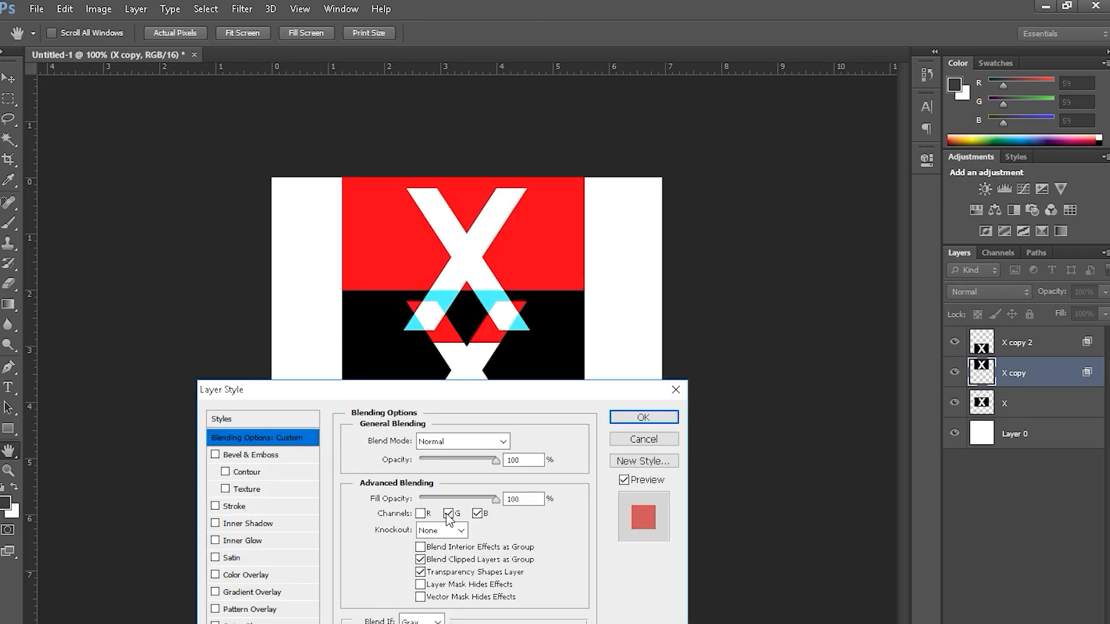
click(448, 514)
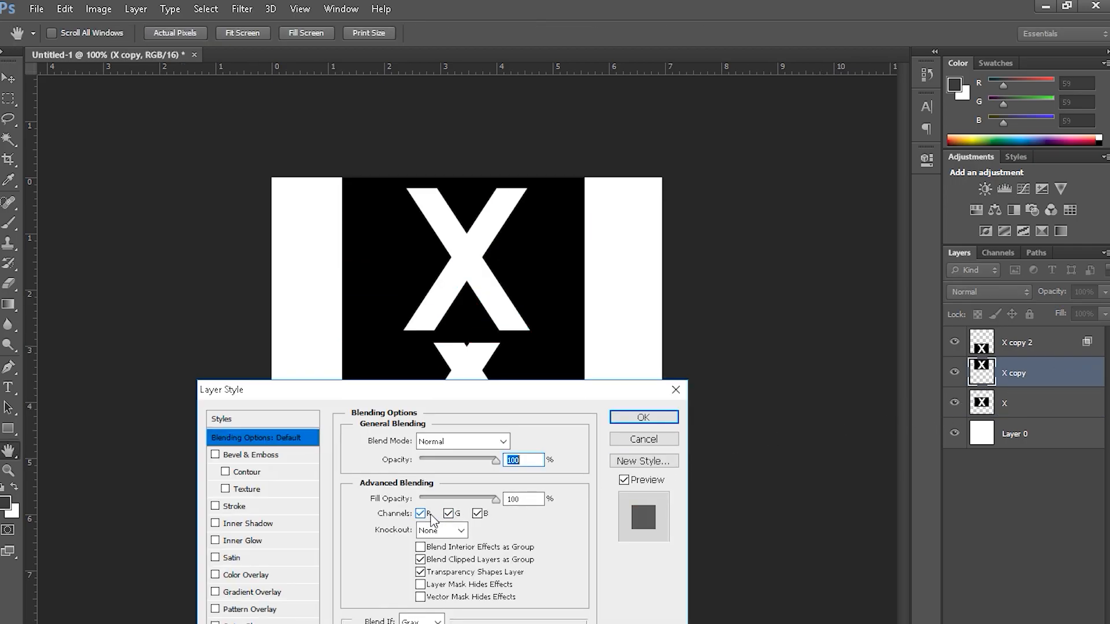
click(477, 513)
click(448, 514)
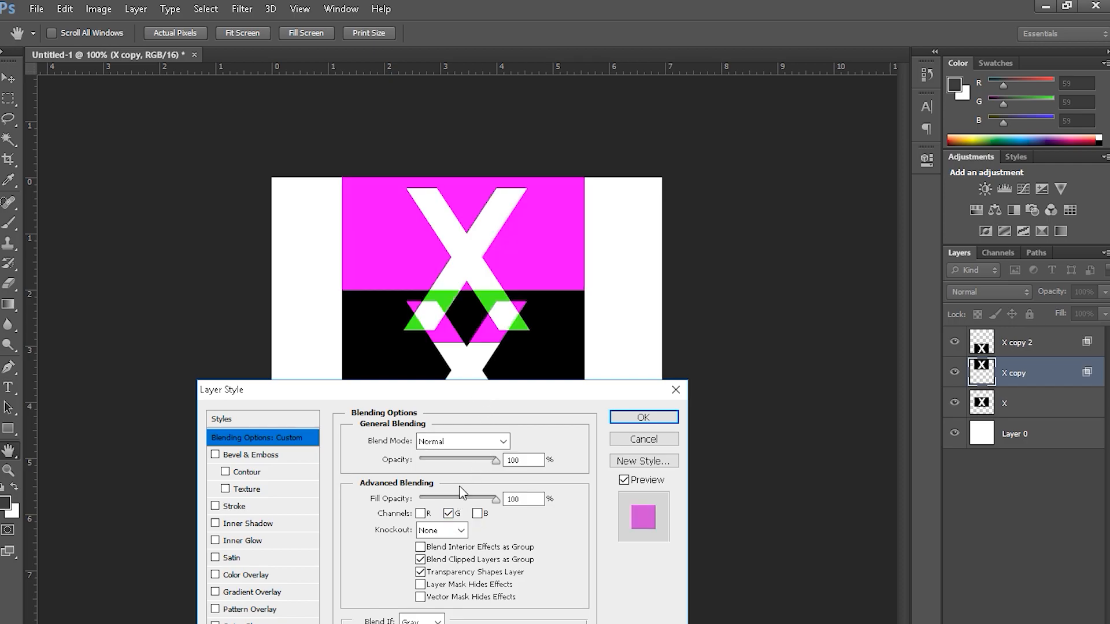
drag(448, 388, 473, 442)
click(645, 471)
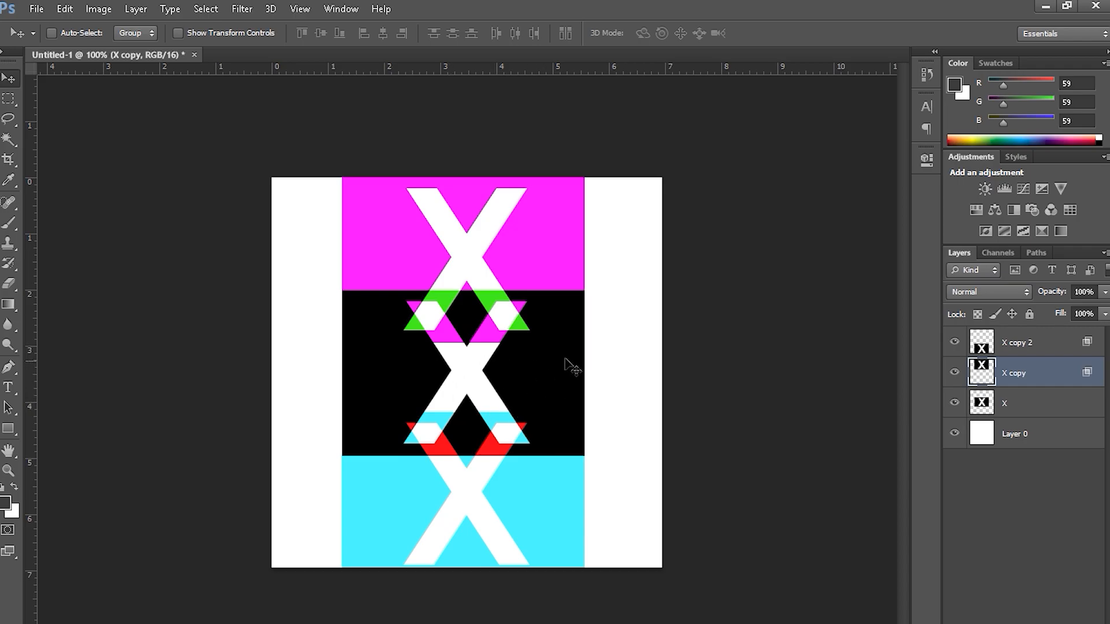
- Select the X, X copy and X copy 2 layers together and put them in one group
scroll(458, 397, up, 3)
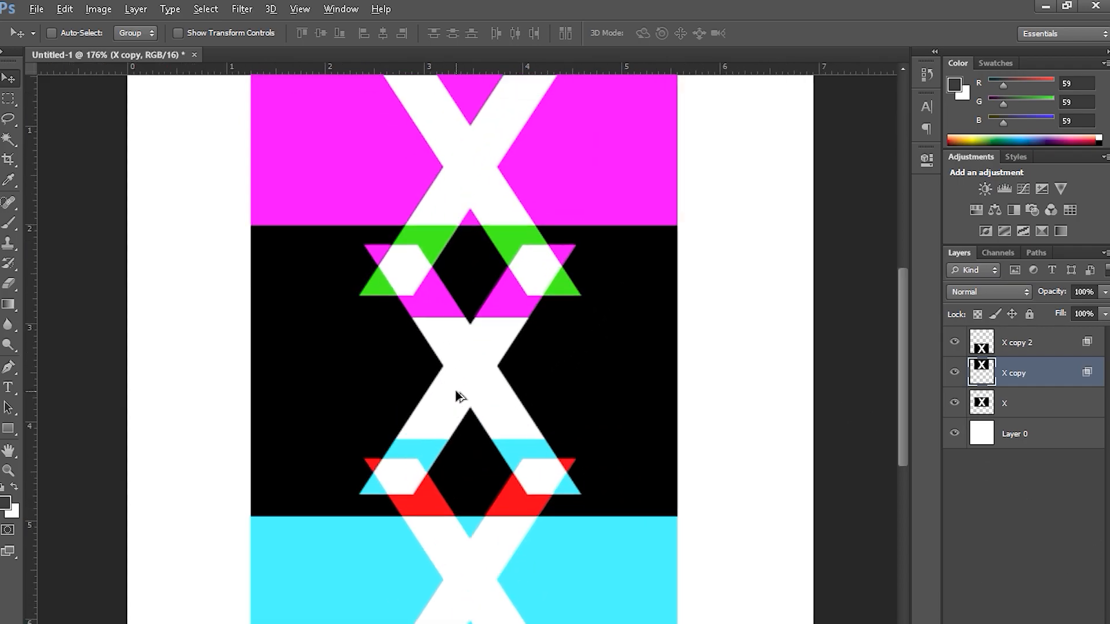
scroll(476, 382, down, 2)
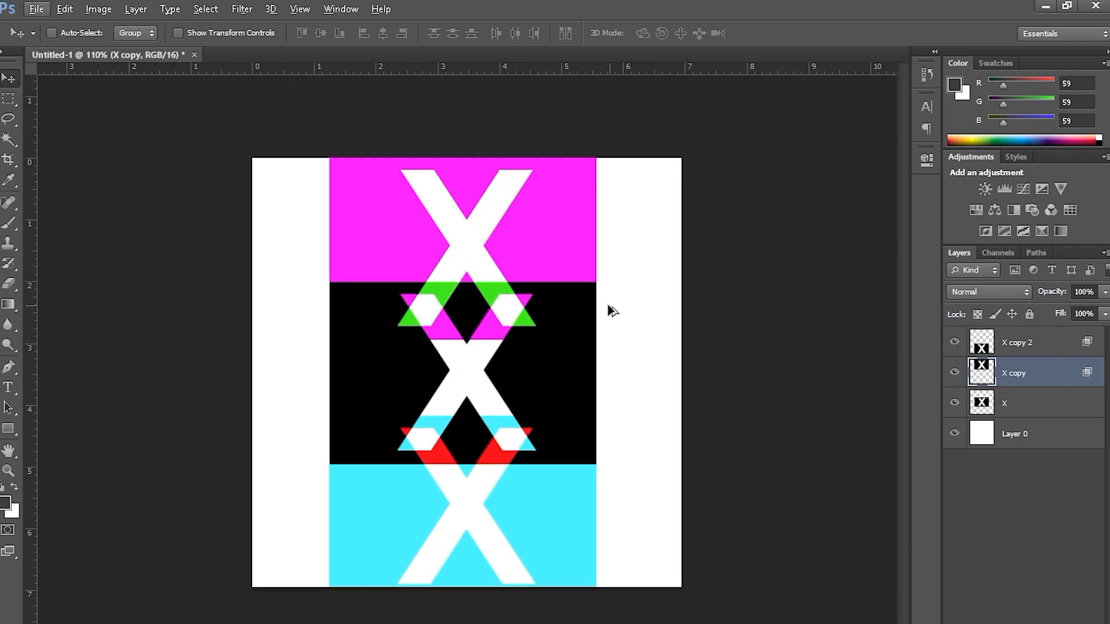
scroll(624, 329, up, 3)
scroll(631, 341, down, 2)
click(1021, 404)
click(1028, 383)
click(1034, 412)
shift+click(1039, 354)
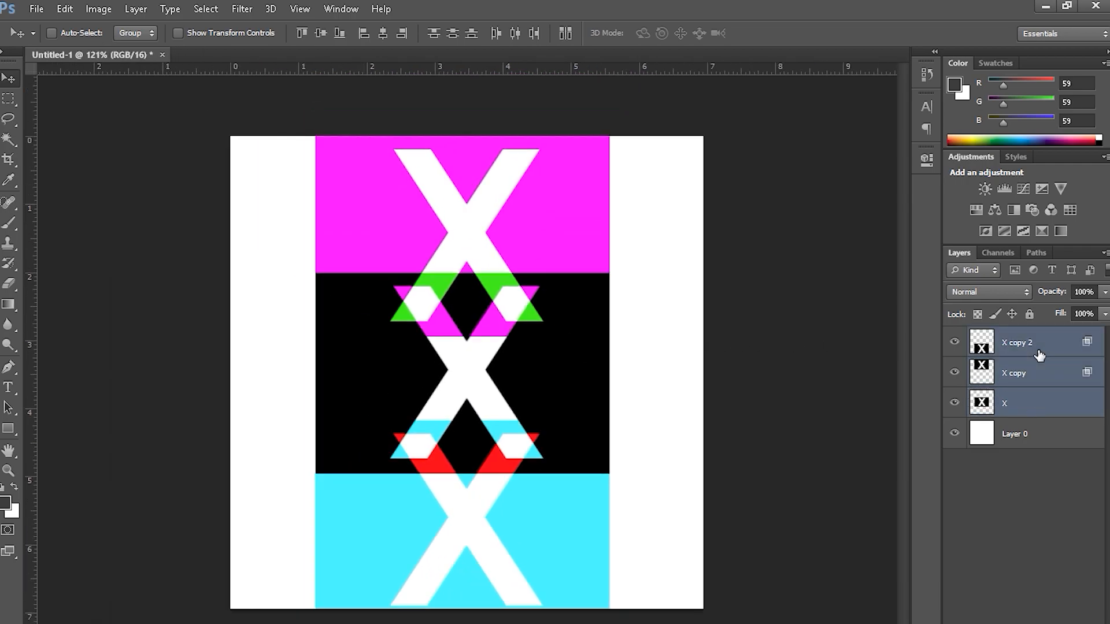
key(ctrl+g)
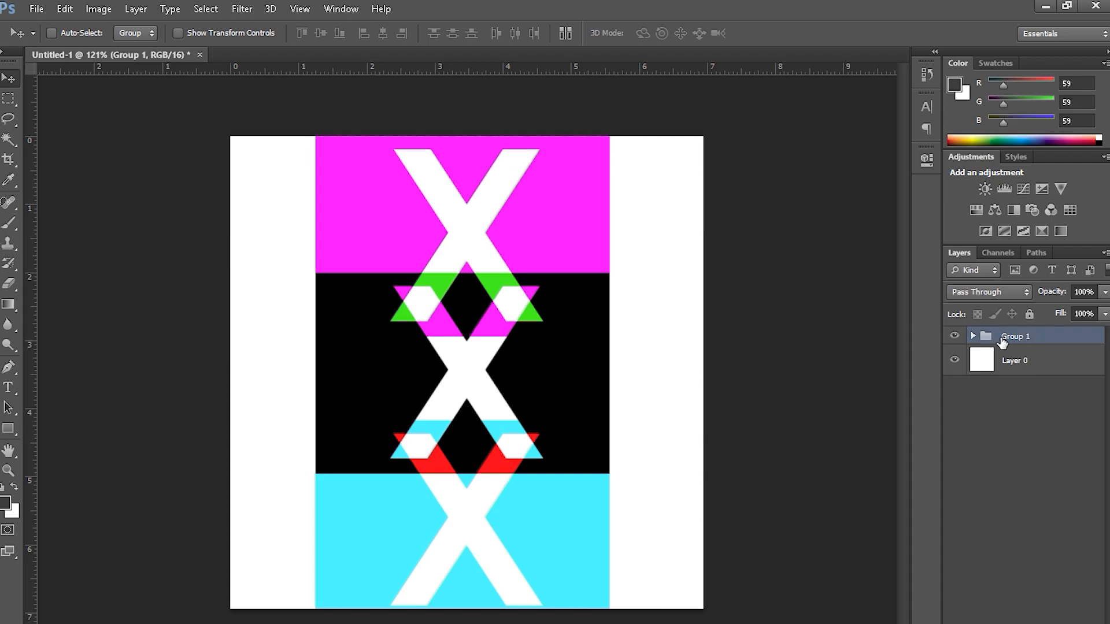
- Expand the new group, check it by toggling the visibility of the group and its X copy 2 layer, and collapse it
click(973, 336)
click(955, 360)
click(954, 336)
click(955, 336)
click(954, 360)
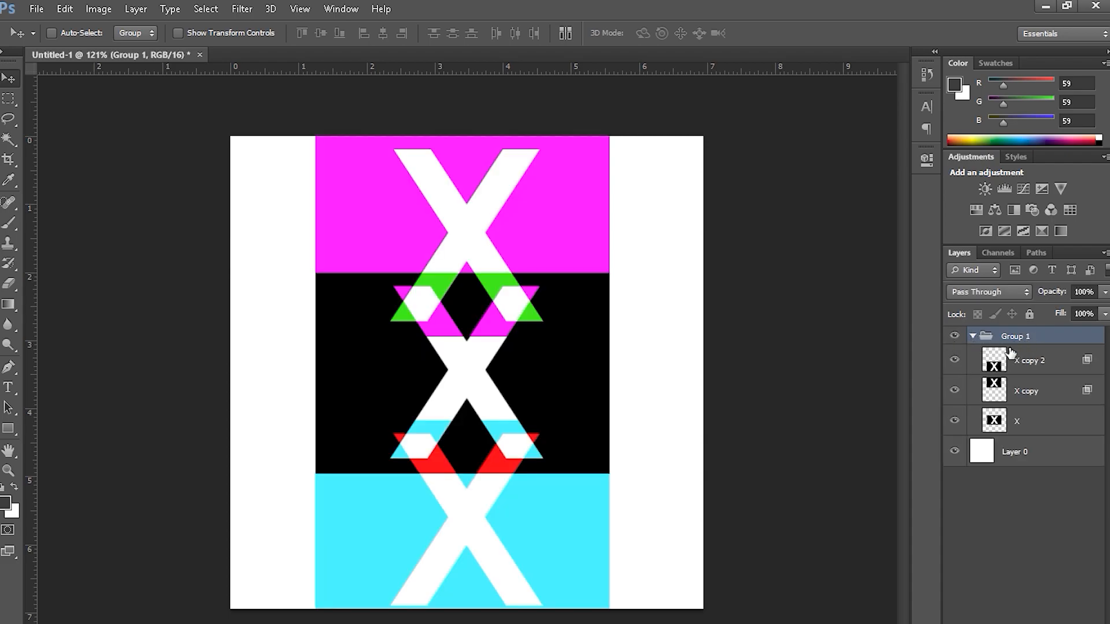
click(973, 337)
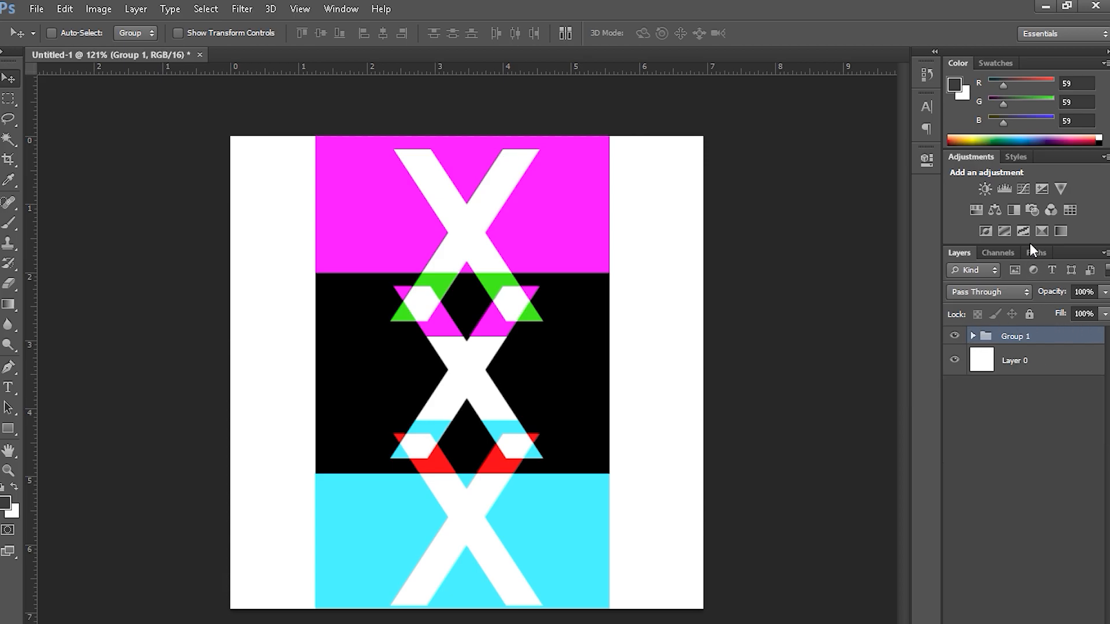
- Add a Color Overlay in purple 7200ff to Layer 0 at about 30% opacity
click(1026, 360)
right_click(1023, 360)
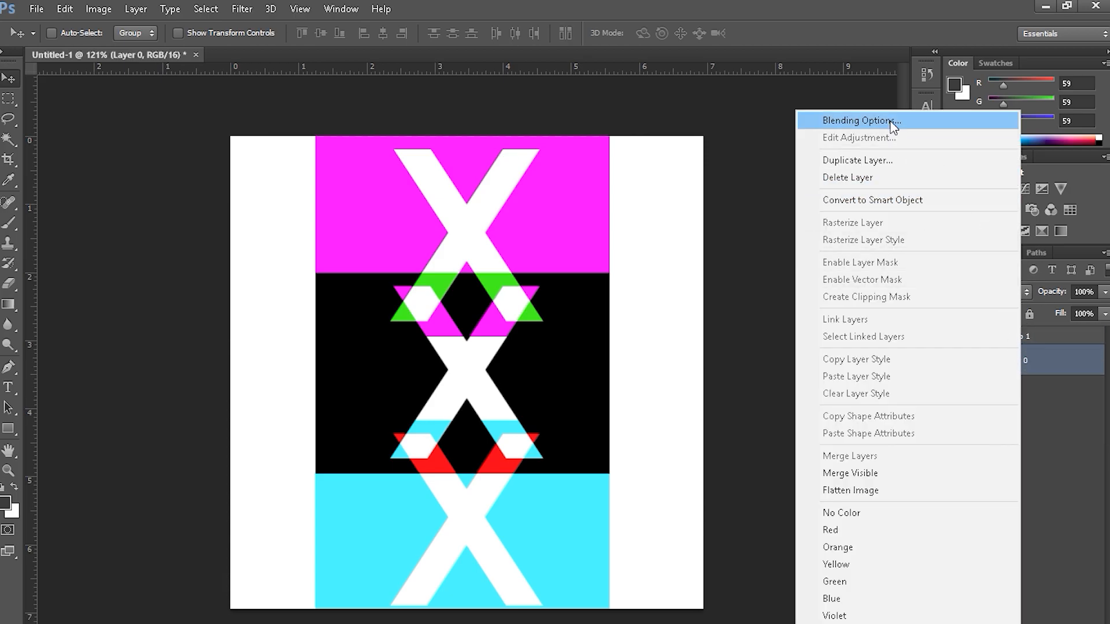
click(940, 115)
drag(533, 450, 955, 362)
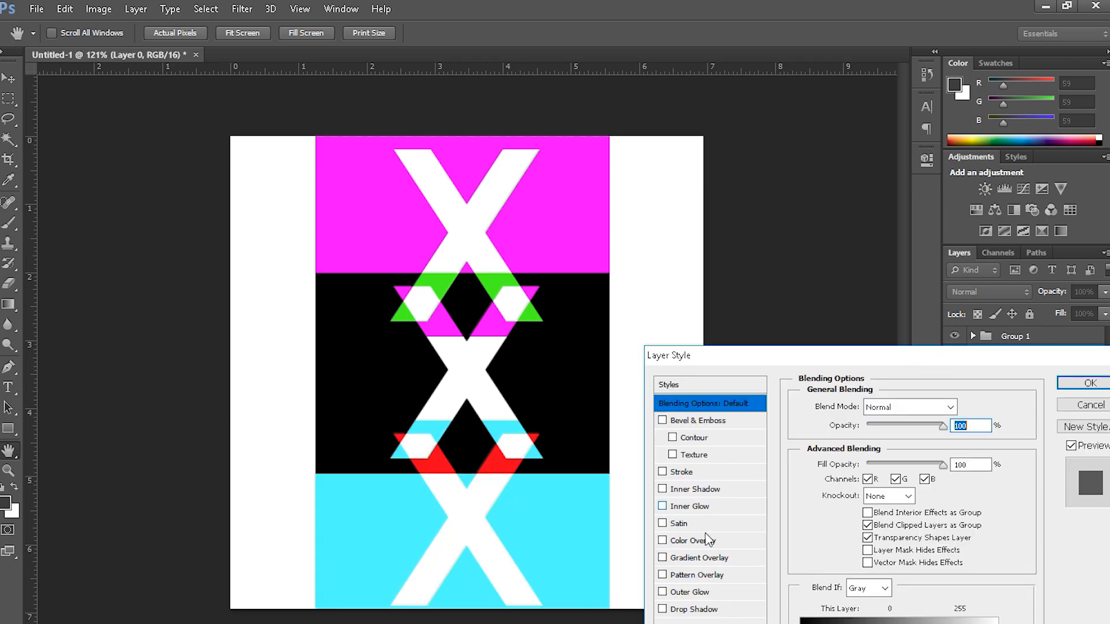
click(697, 542)
click(959, 408)
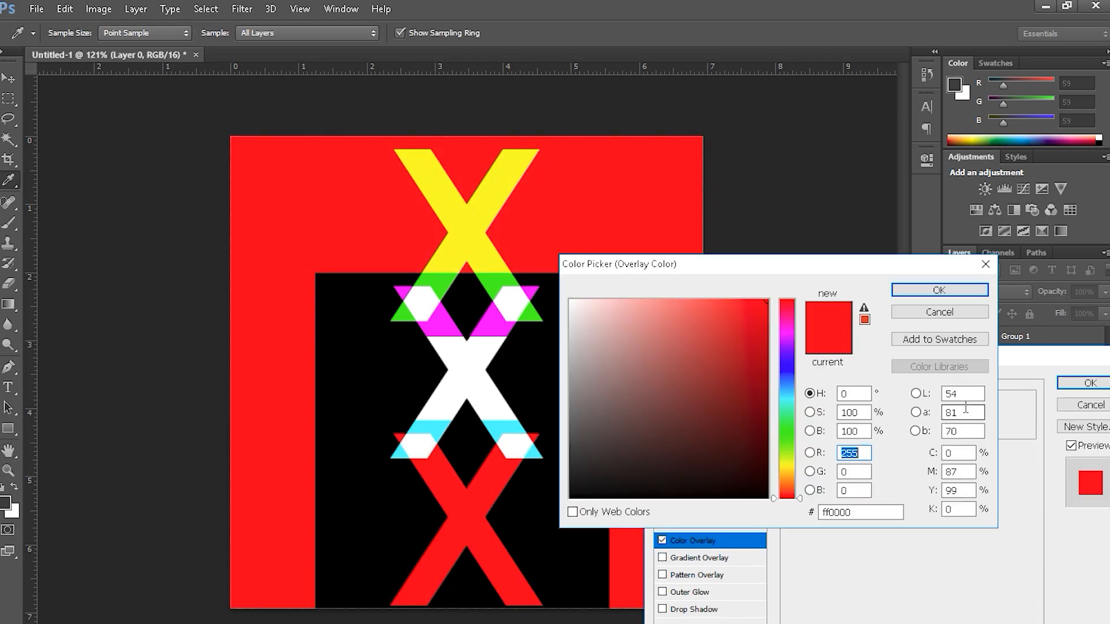
drag(781, 406, 792, 351)
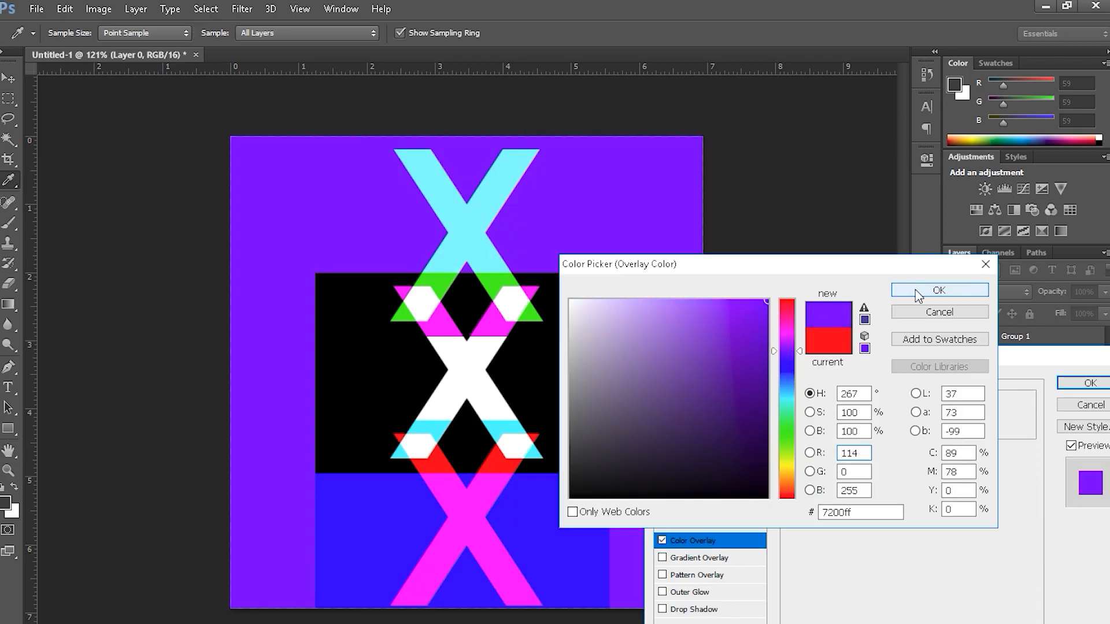
click(938, 290)
drag(930, 426, 879, 432)
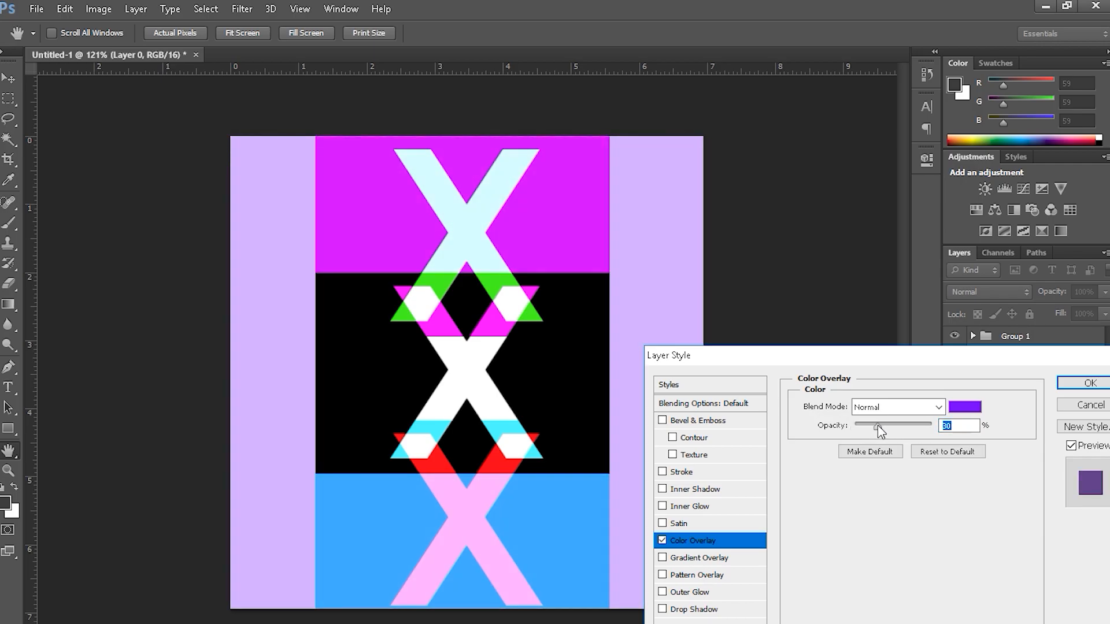
click(1087, 383)
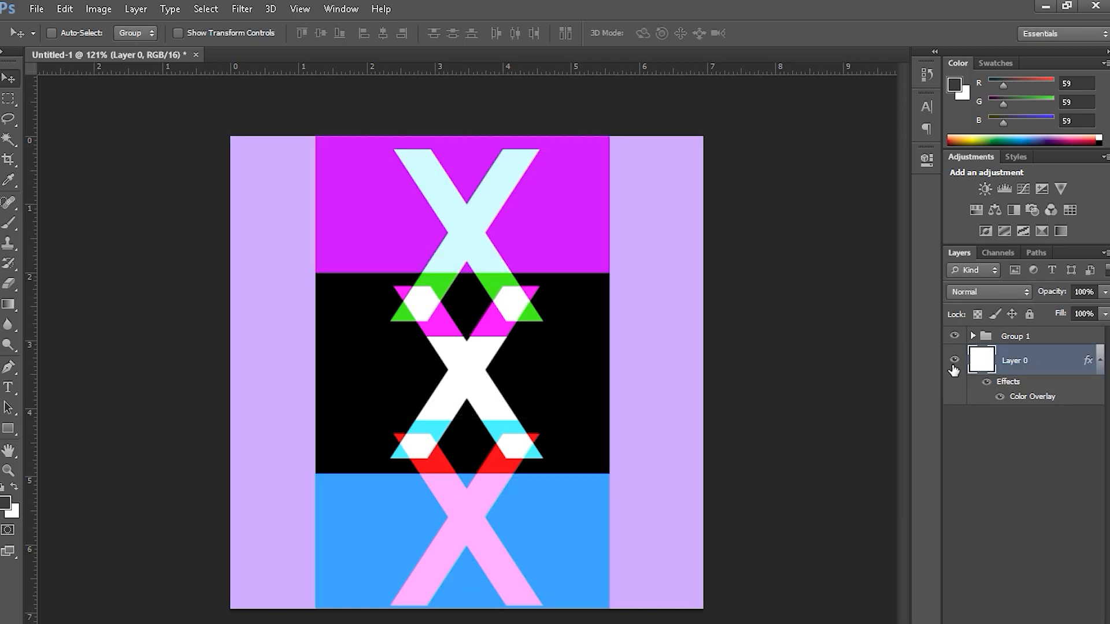
- Add an Exposure adjustment above Group 1 with exposure +0.05, offset +0.0124 and gamma correction 0.89
click(982, 338)
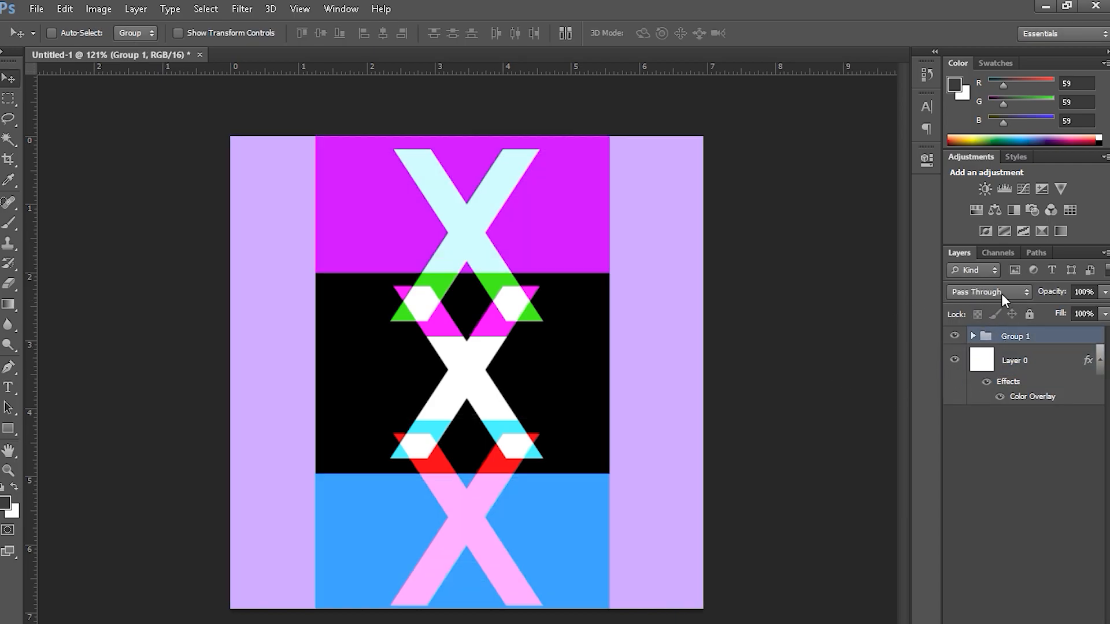
click(1042, 189)
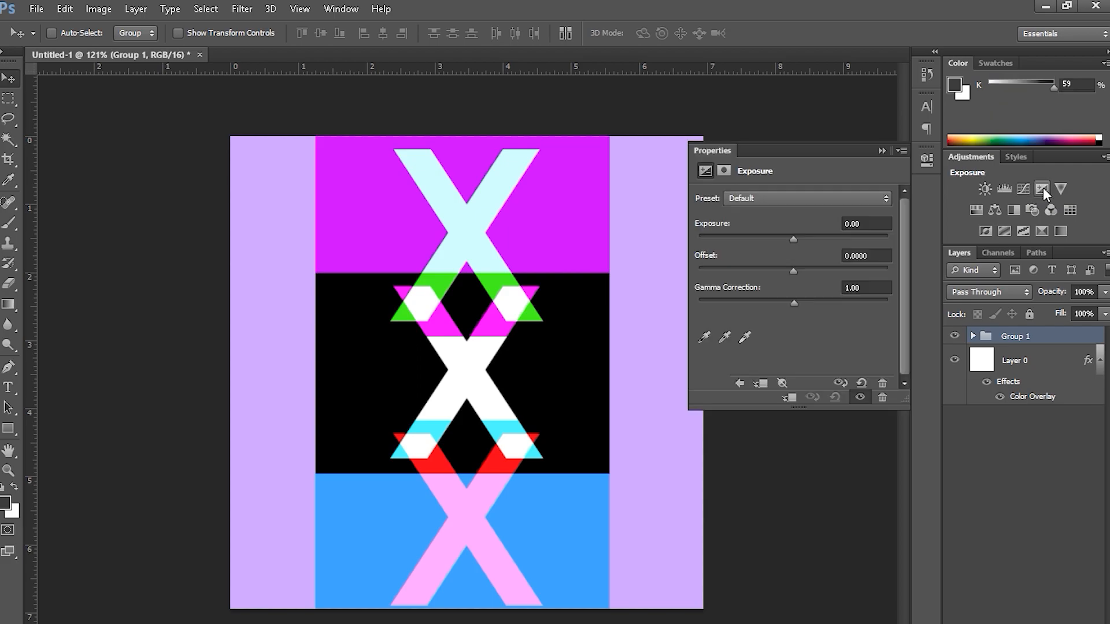
drag(793, 271, 800, 302)
drag(796, 239, 795, 237)
click(881, 150)
- Add a Levels adjustment with the black input at 16 and the white input at 231
click(1004, 189)
mouse_move(720, 311)
mouse_down()
mouse_move(730, 311)
mouse_move(702, 310)
mouse_move(730, 312)
mouse_up()
mouse_move(889, 311)
mouse_down()
mouse_move(857, 311)
mouse_move(872, 312)
mouse_up()
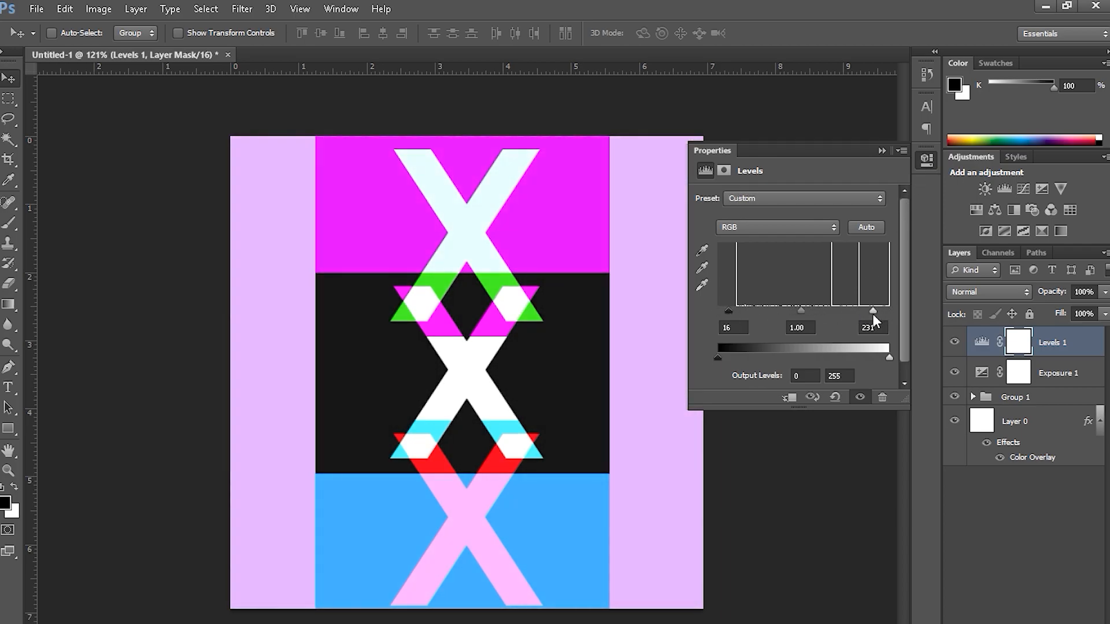
click(881, 151)
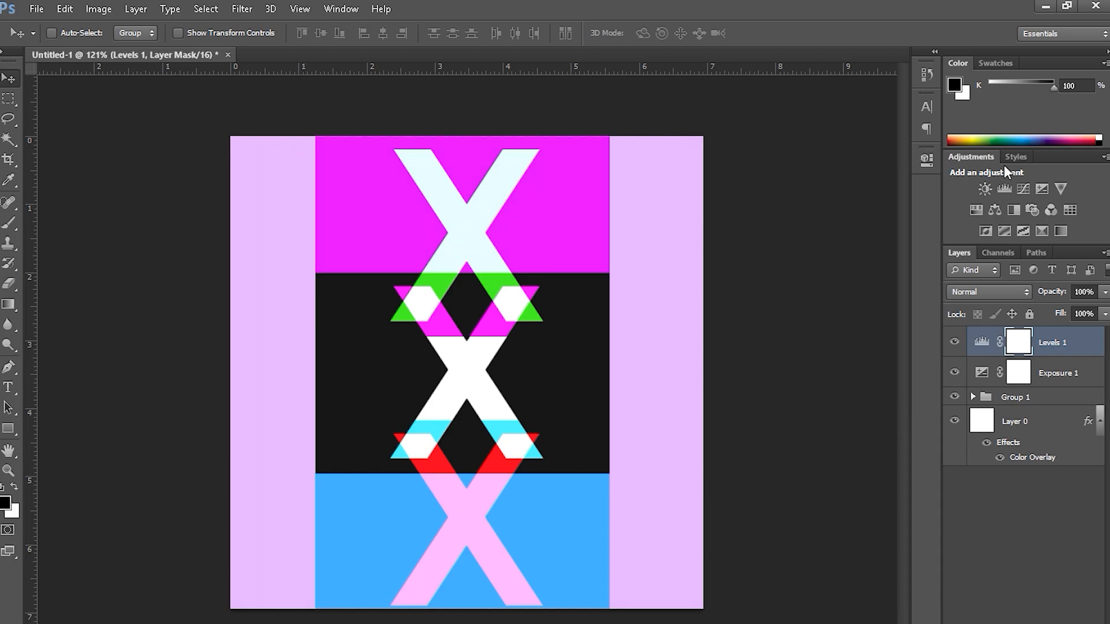
- Add a Curves adjustment and shape a gentle S-curve that raises the highlights and lowers the shadows
click(1023, 189)
drag(848, 272, 841, 266)
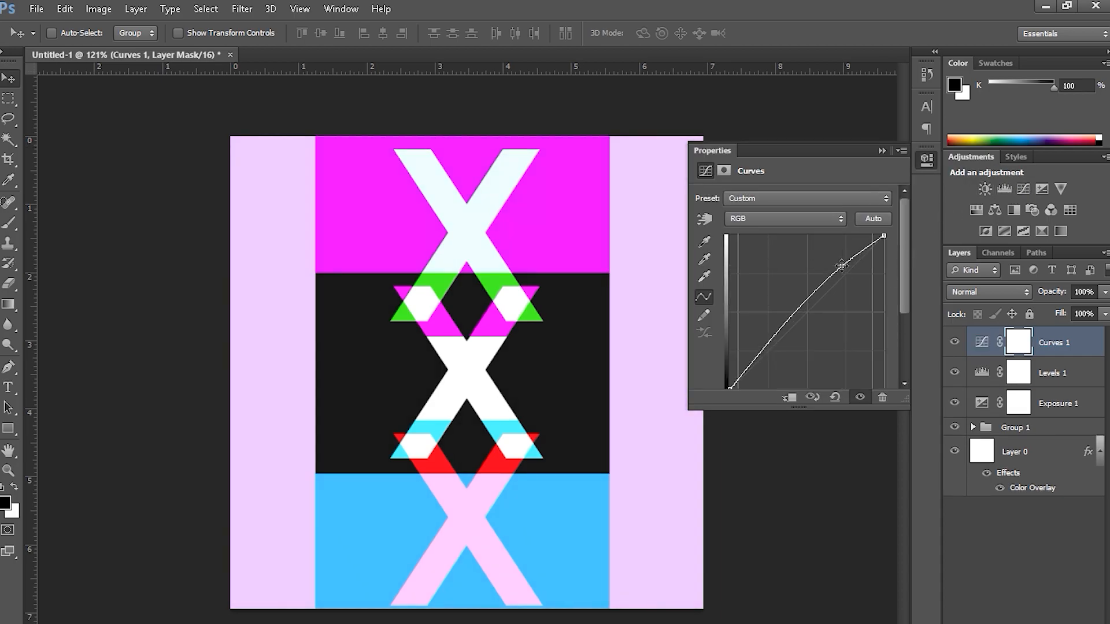
drag(772, 341, 774, 352)
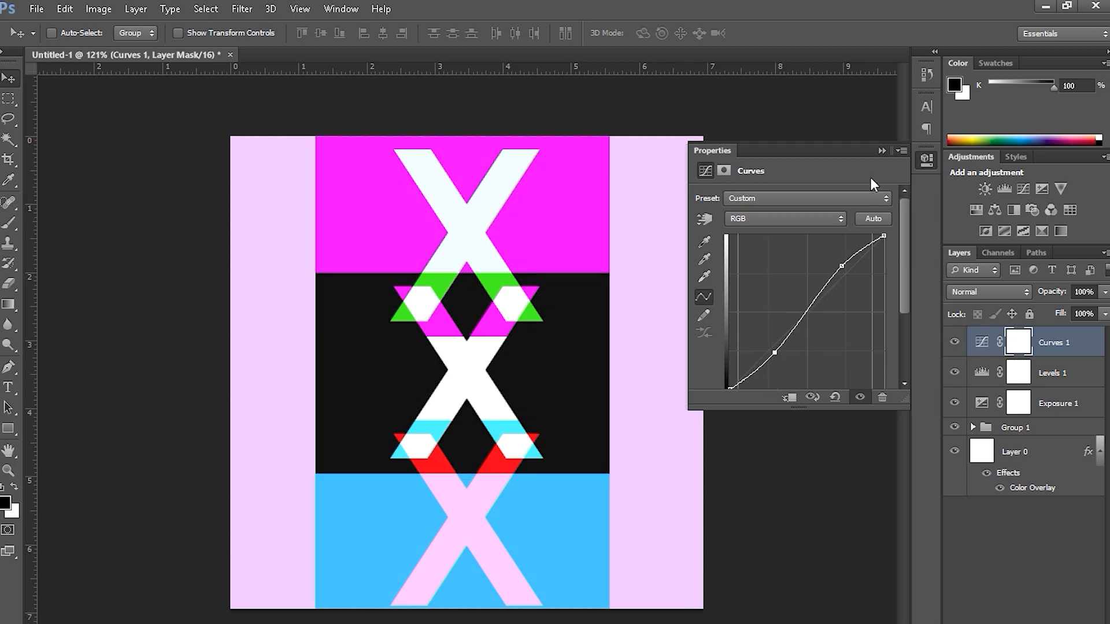
click(882, 151)
- Fine-tune the Exposure 1 adjustment by raising its offset and lowering its gamma correction slightly
drag(972, 405, 981, 404)
double_click(981, 405)
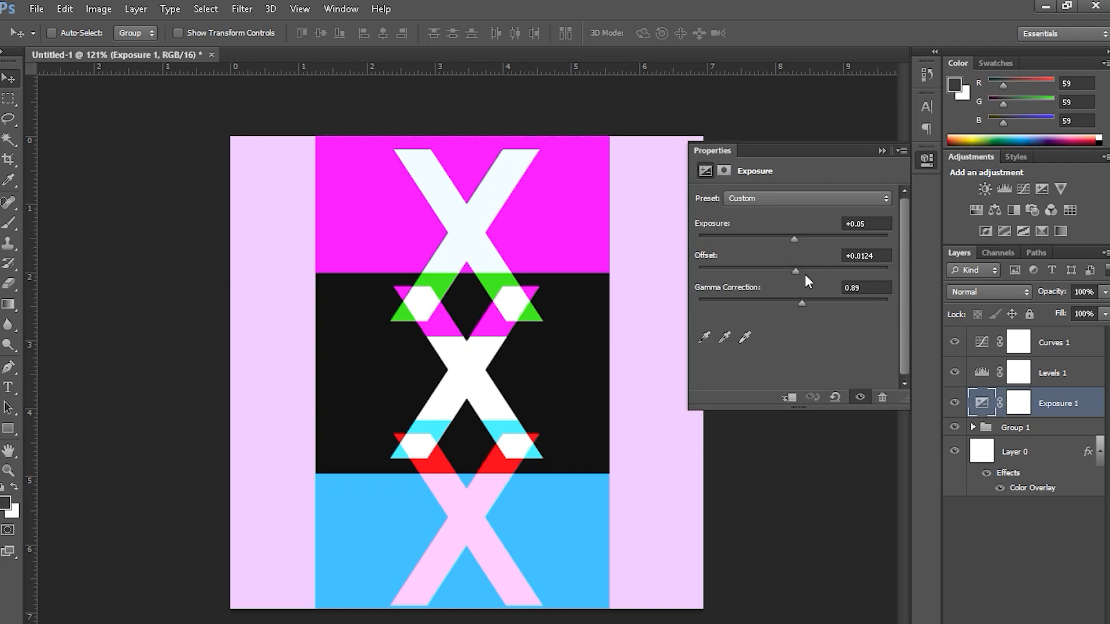
drag(795, 269, 810, 301)
click(882, 150)
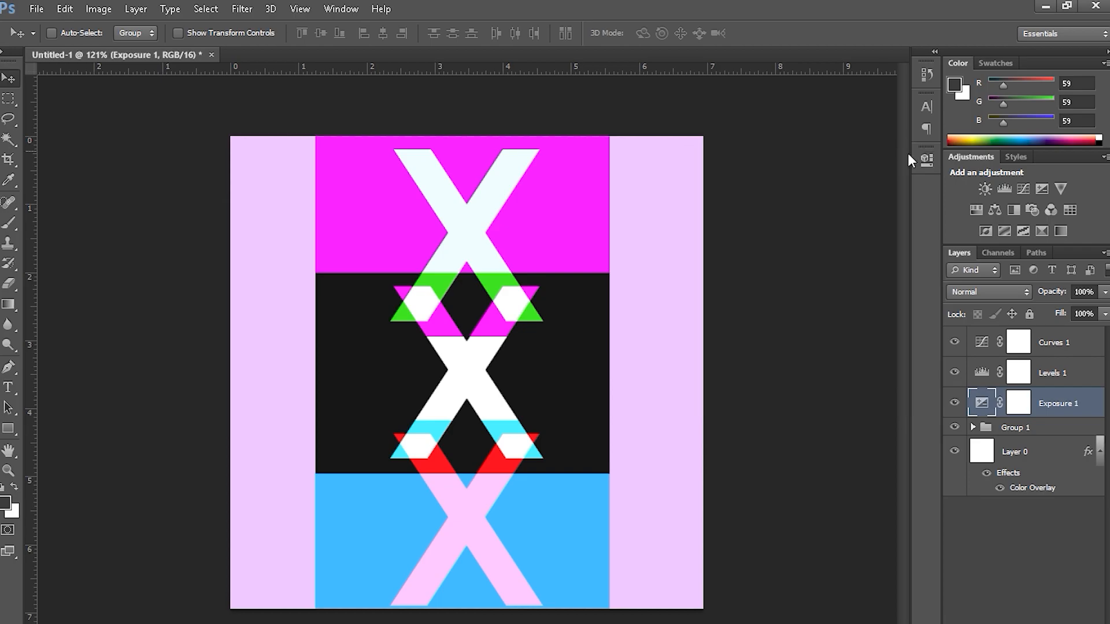
- Add a Brightness/Contrast adjustment with brightness -46 and contrast 19
click(984, 189)
drag(1058, 346, 1056, 341)
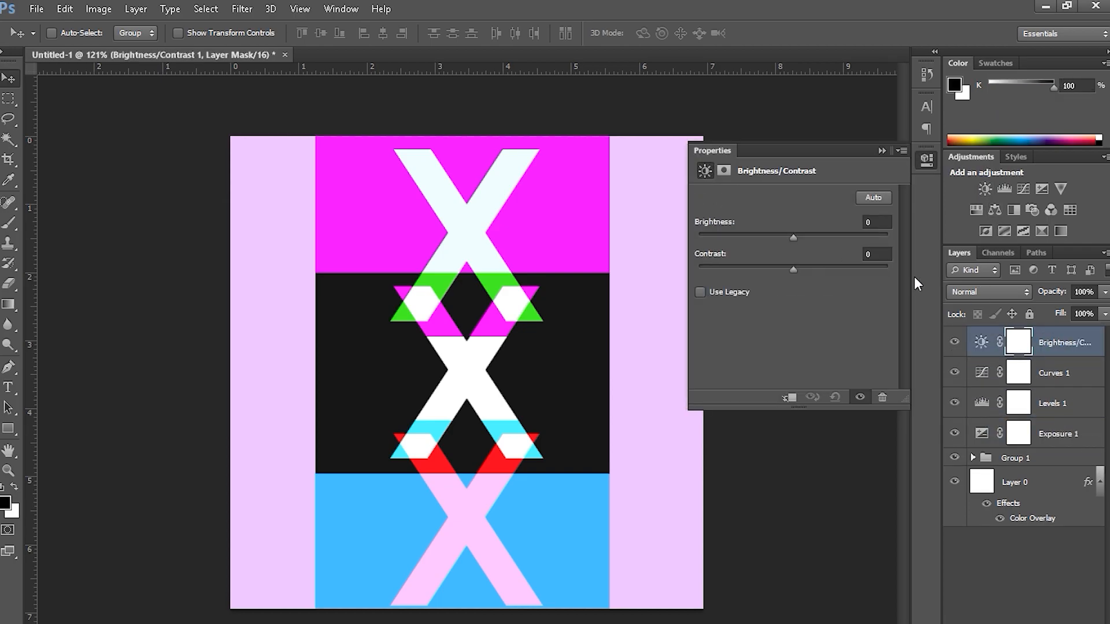
drag(787, 239, 810, 267)
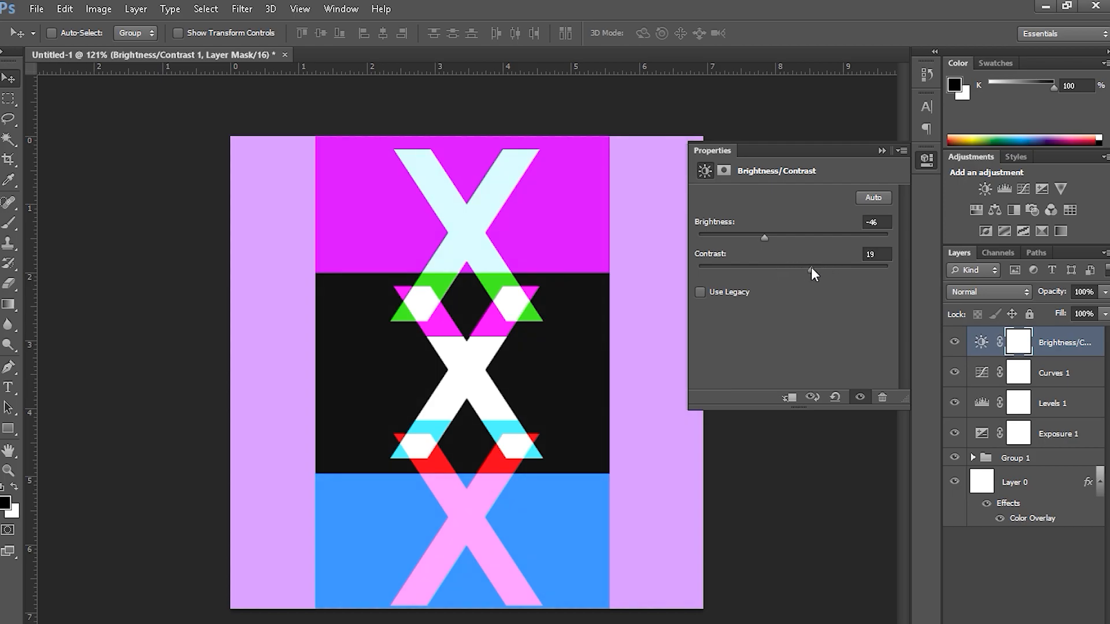
click(882, 151)
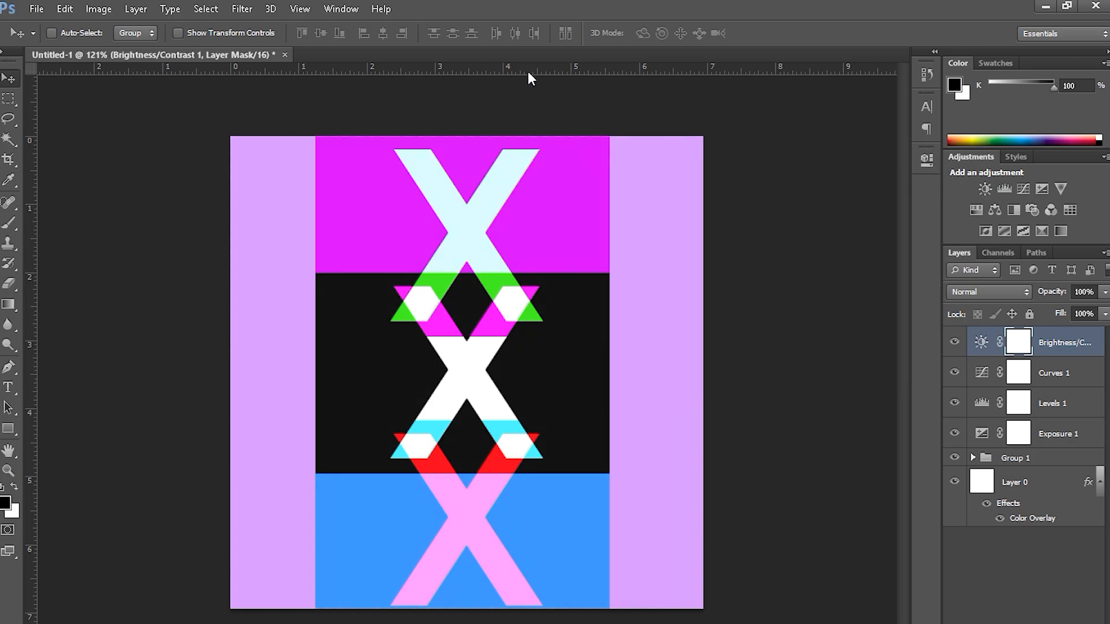
- Draw a circular selection with the Elliptical Marquee tool over the left side of the middle X
click(11, 98)
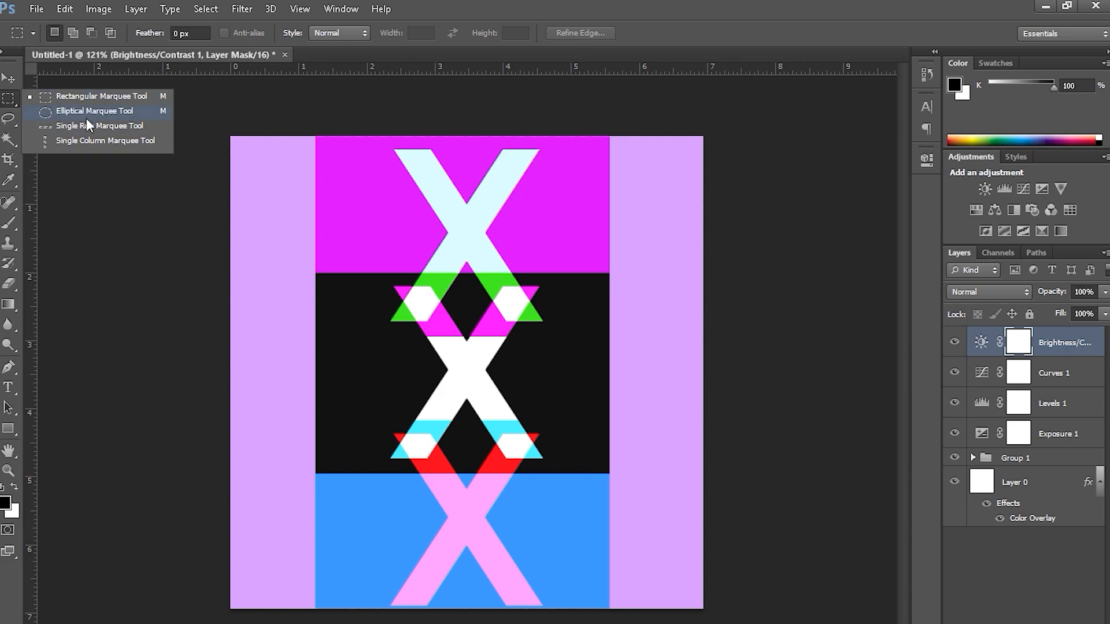
click(93, 110)
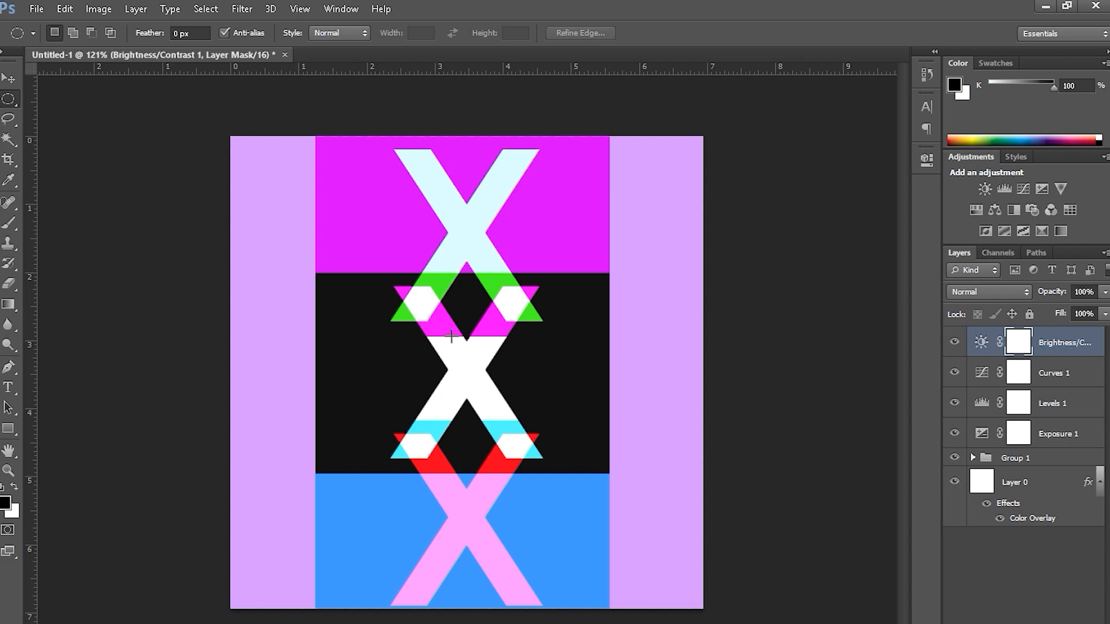
drag(430, 367, 479, 404)
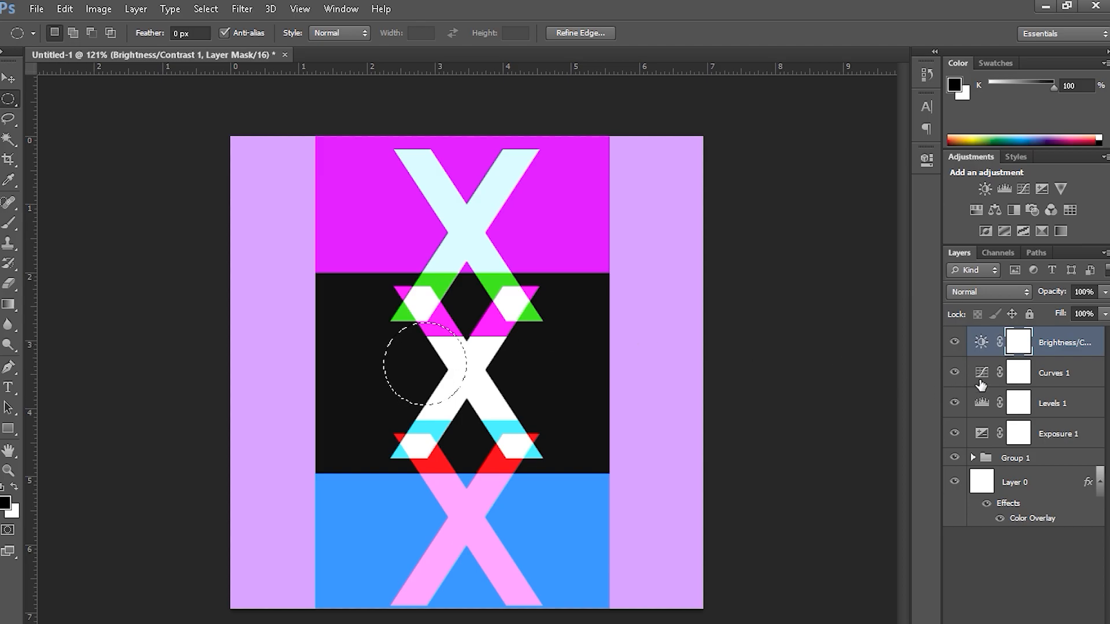
- Create a new layer, fill the circular selection with white, and clear the selection
key(ctrl+shift+alt+n)
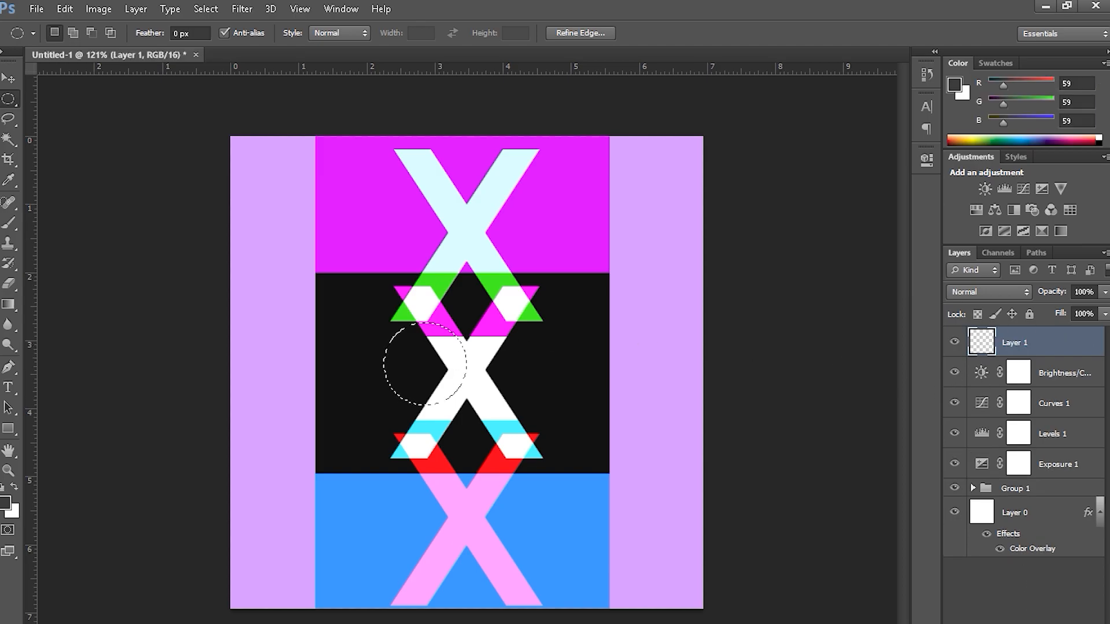
right_click(448, 350)
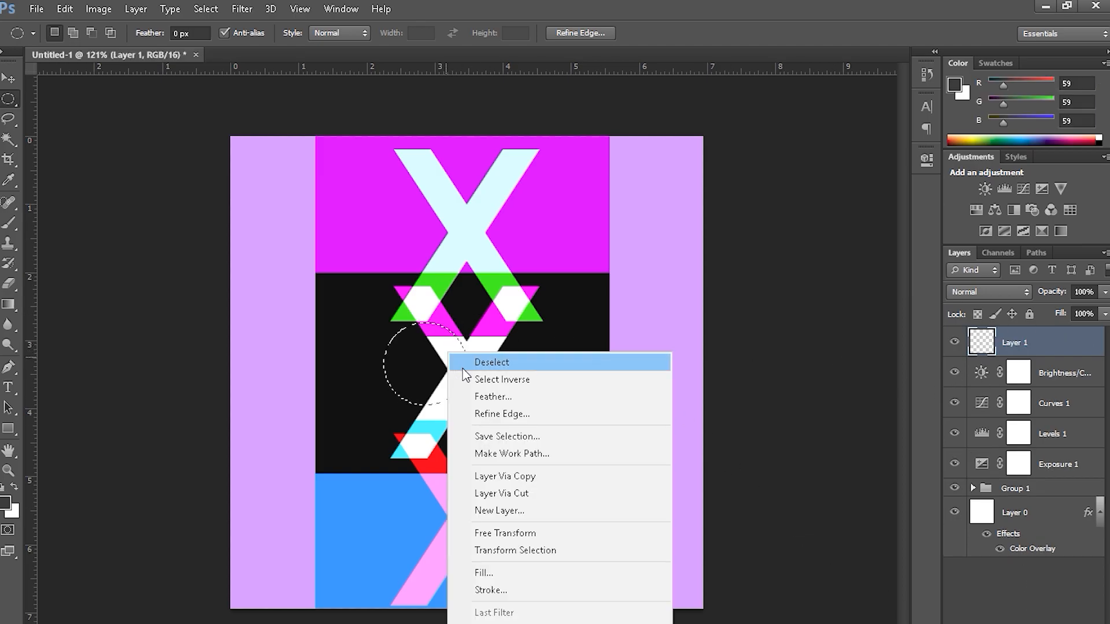
click(490, 572)
click(248, 230)
click(255, 372)
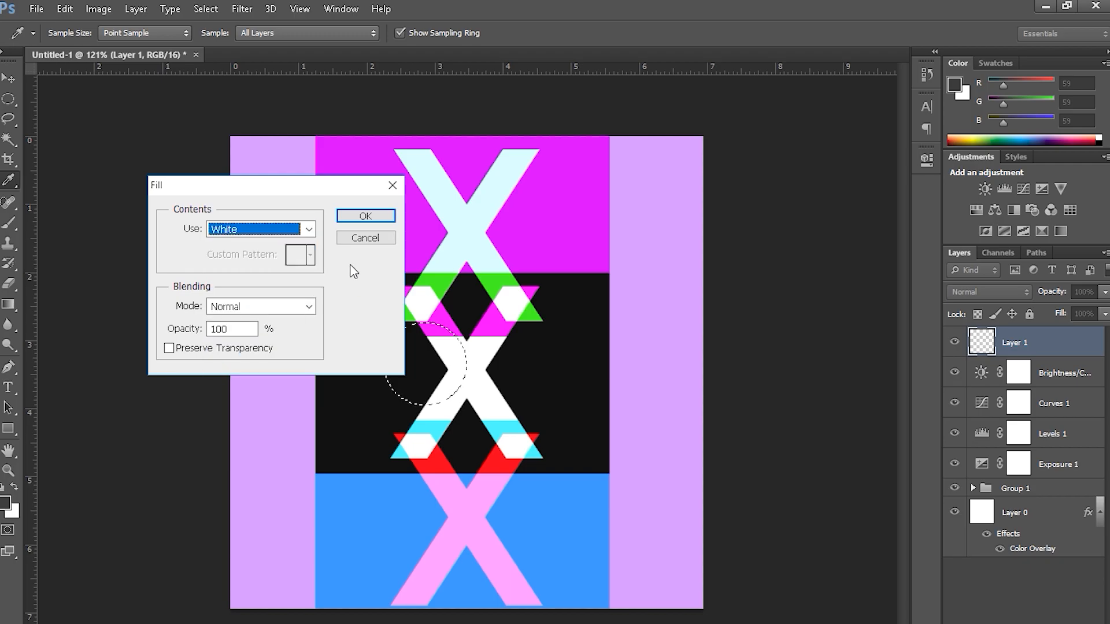
click(365, 216)
key(ctrl+d)
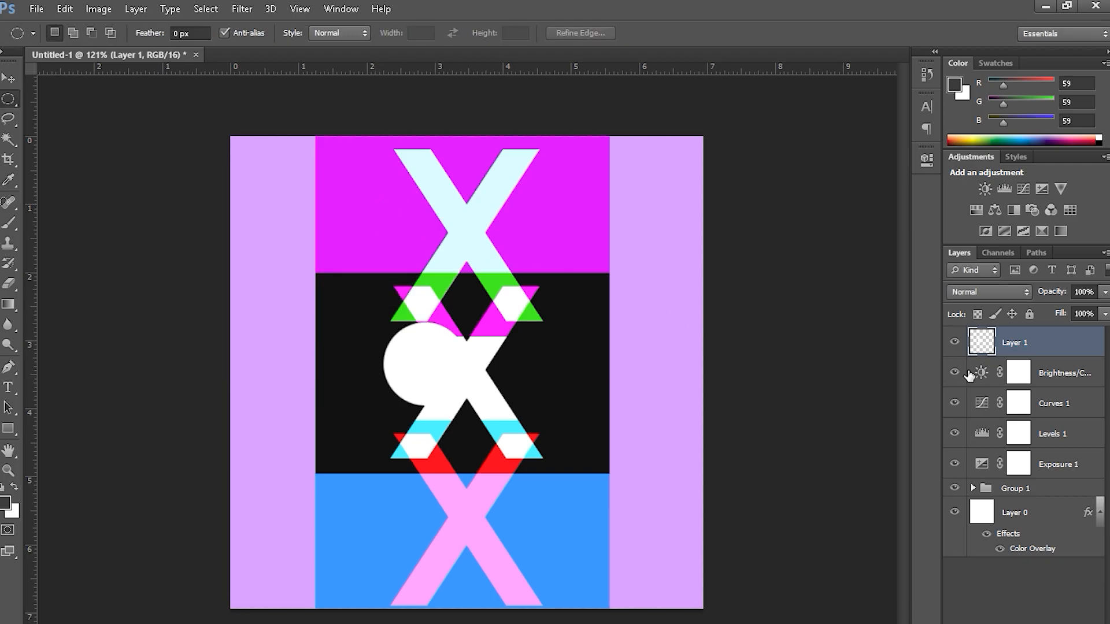
- Set the circle layer's blend mode to Exclusion and move the circle over the lower-left overlap of the middle X
click(976, 293)
click(1062, 337)
click(986, 296)
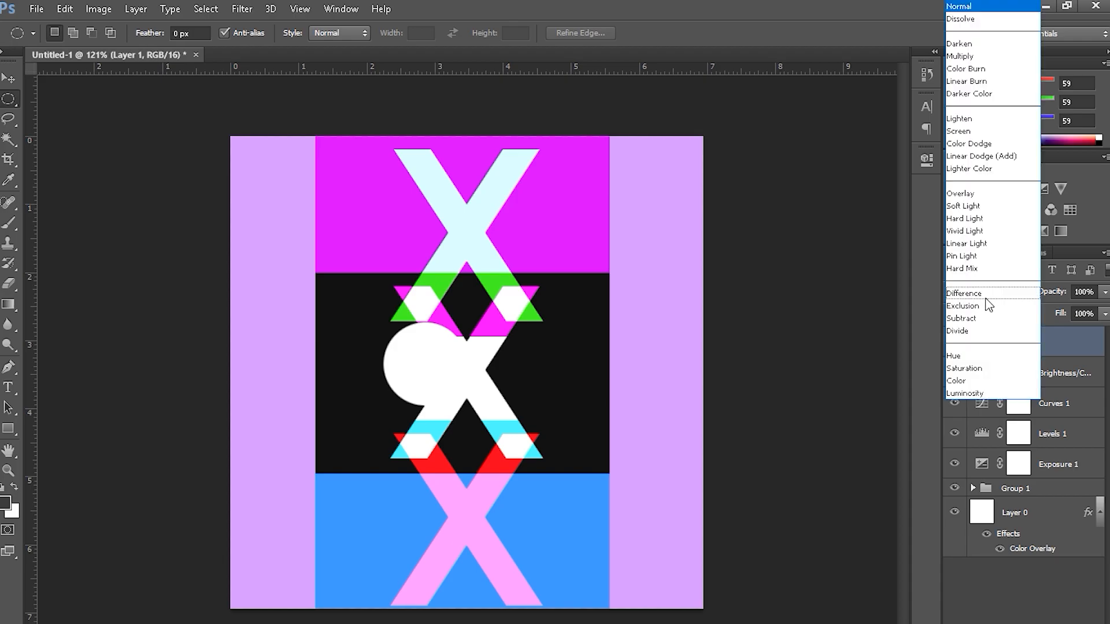
click(977, 318)
click(979, 296)
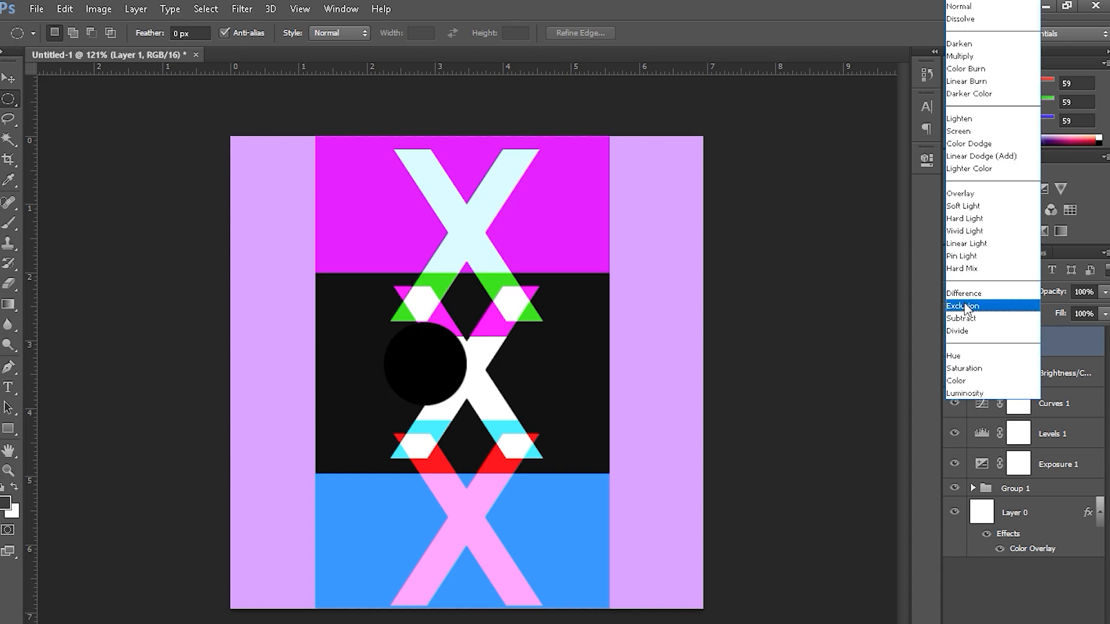
click(965, 306)
click(8, 79)
drag(438, 372, 418, 426)
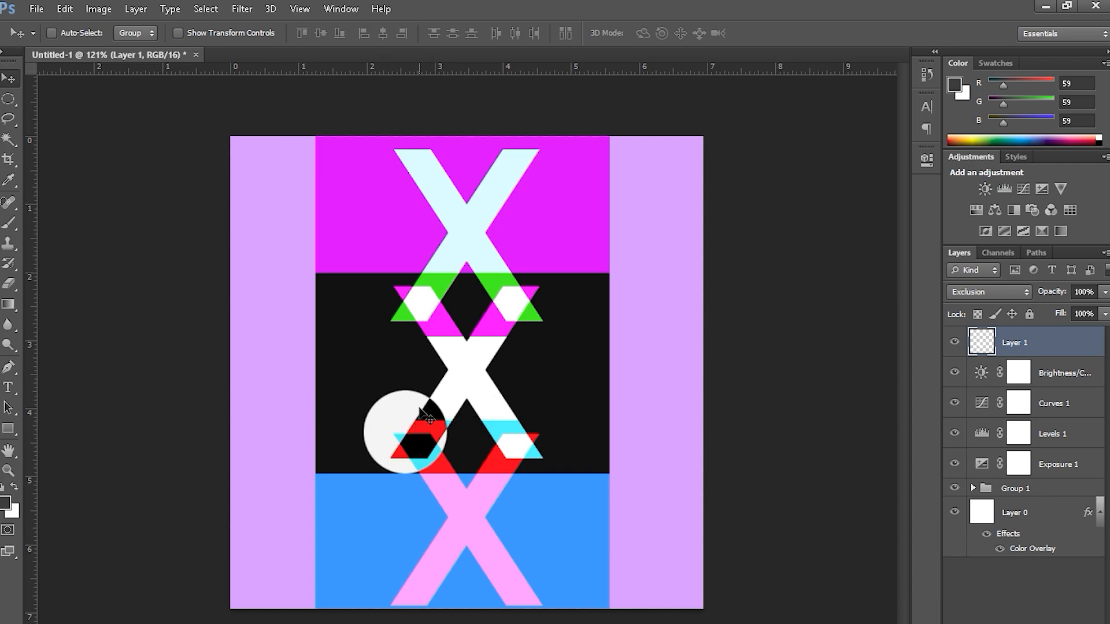
- Duplicate the circle layer and place the copy over the upper-right overlap of the middle X
key(ctrl+j)
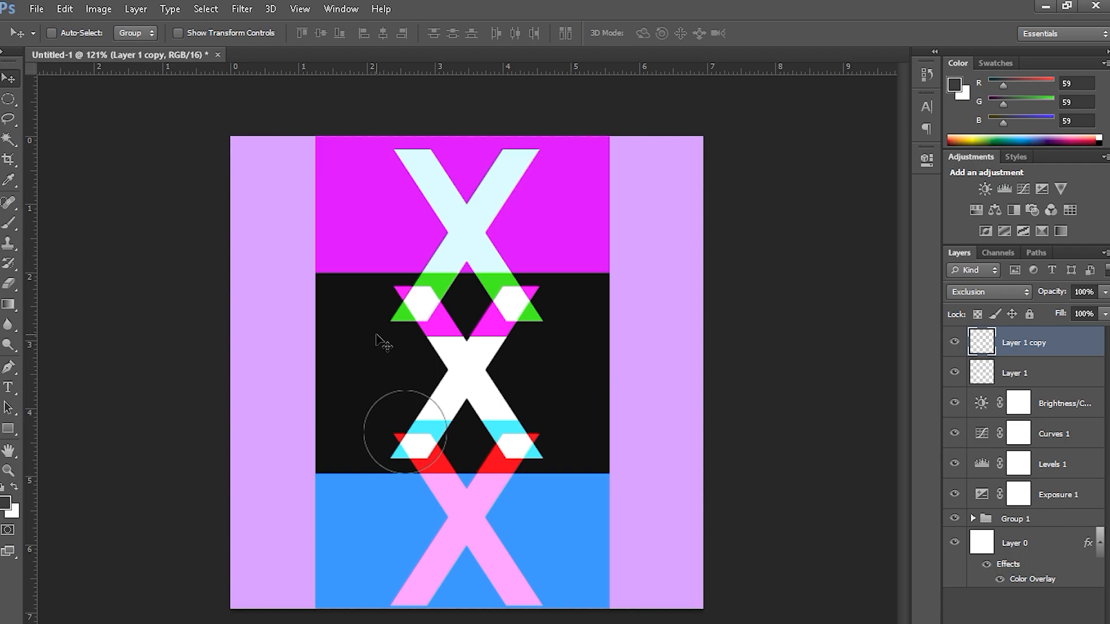
key(ctrl+t)
drag(418, 419, 528, 292)
click(777, 35)
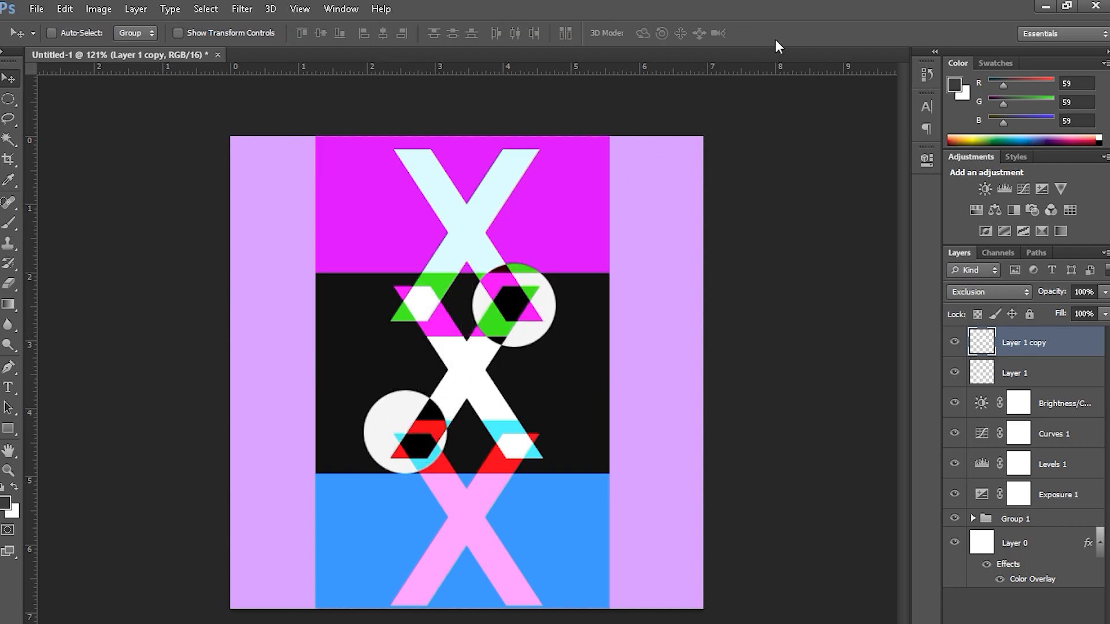
- Duplicate the circle again, scale it to 129.55%, and centre it on the canvas's top edge at X 185 px, Y 0 px
key(ctrl+j)
key(ctrl+t)
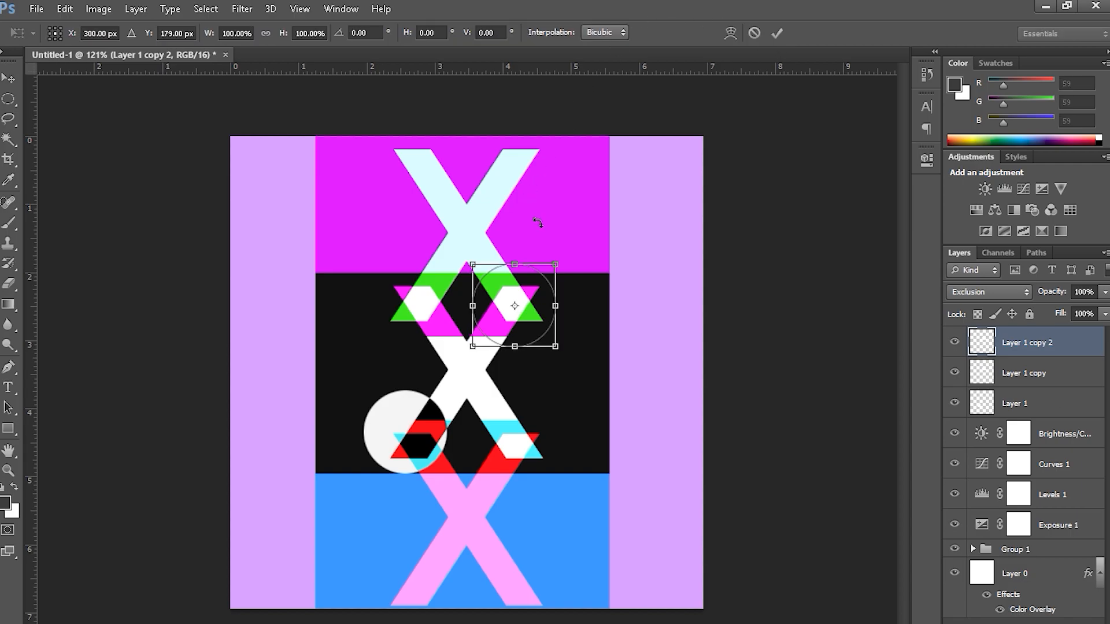
drag(529, 287, 456, 96)
drag(452, 191, 431, 159)
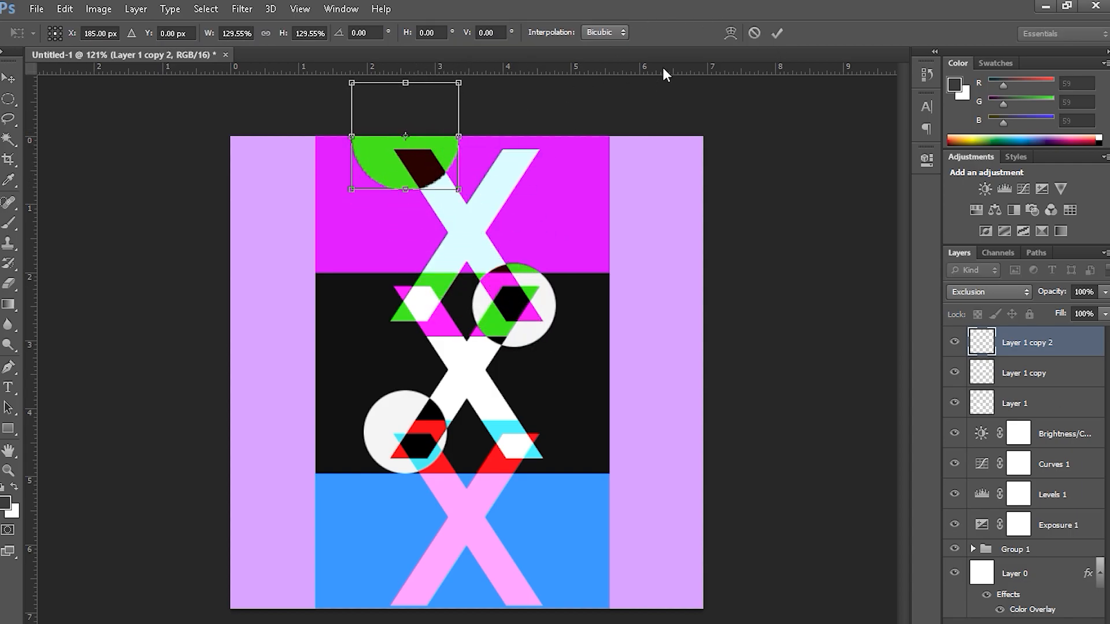
click(771, 37)
- Duplicate the enlarged circle and place the copy on the canvas's bottom edge at X 313 px, Y 500 px
key(ctrl+j)
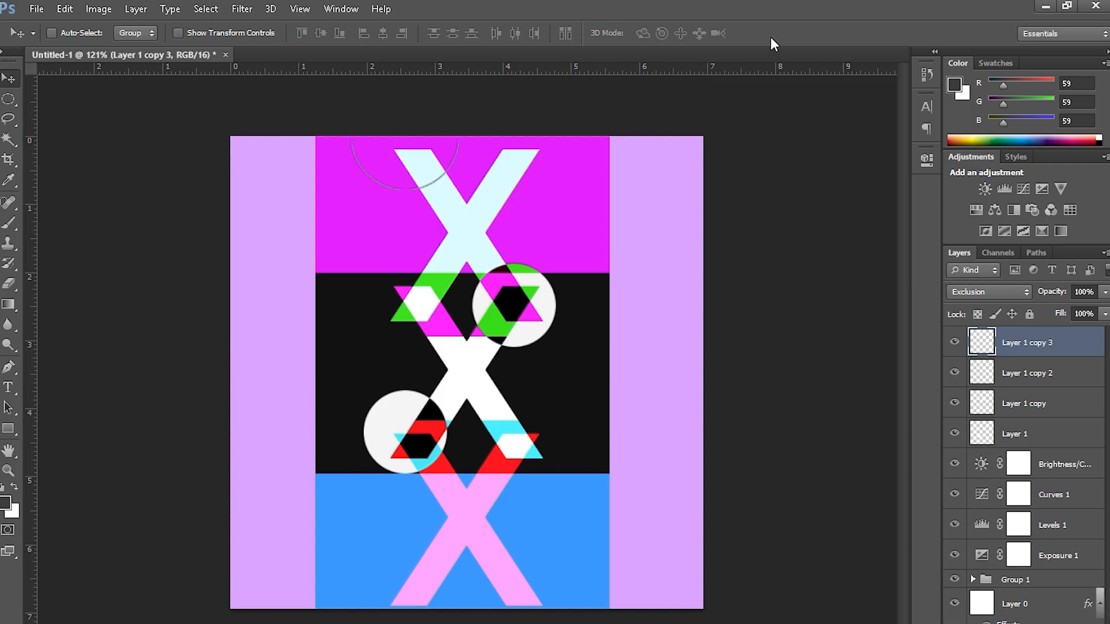
key(ctrl+t)
drag(439, 154, 526, 609)
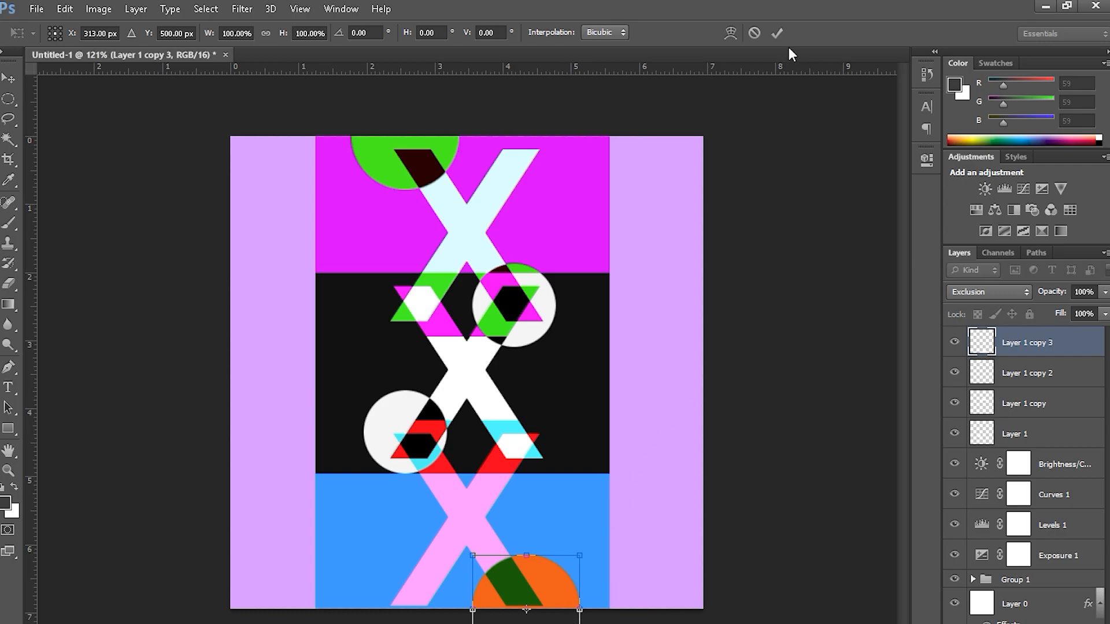
click(776, 33)
- Move all four circle layers into Group 1
key(ctrl+minus)
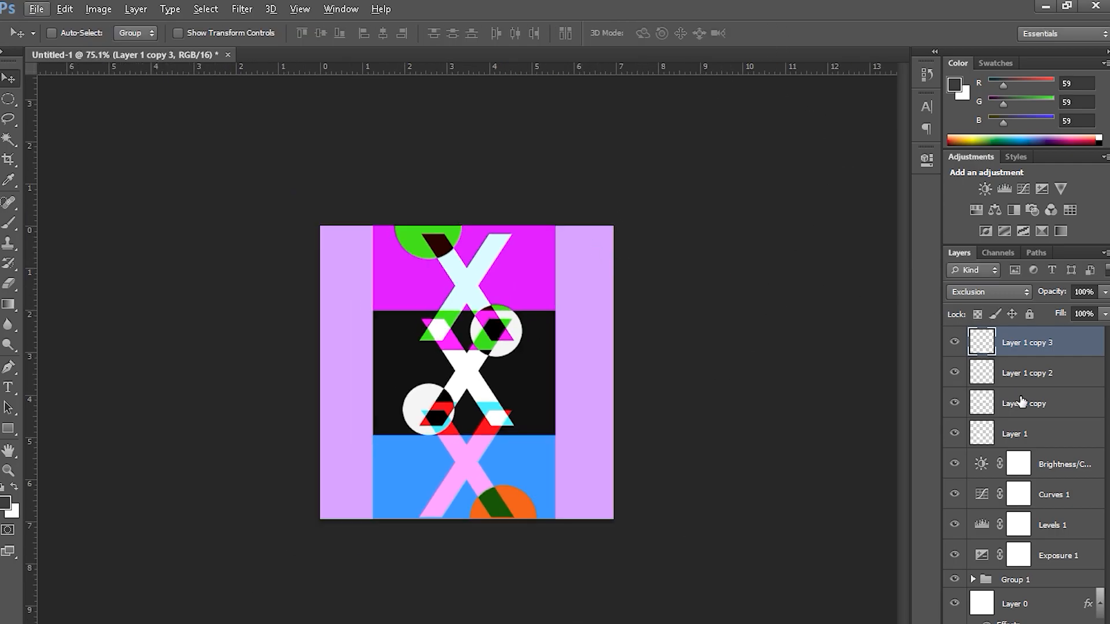
shift+click(1045, 438)
drag(1061, 370, 1049, 577)
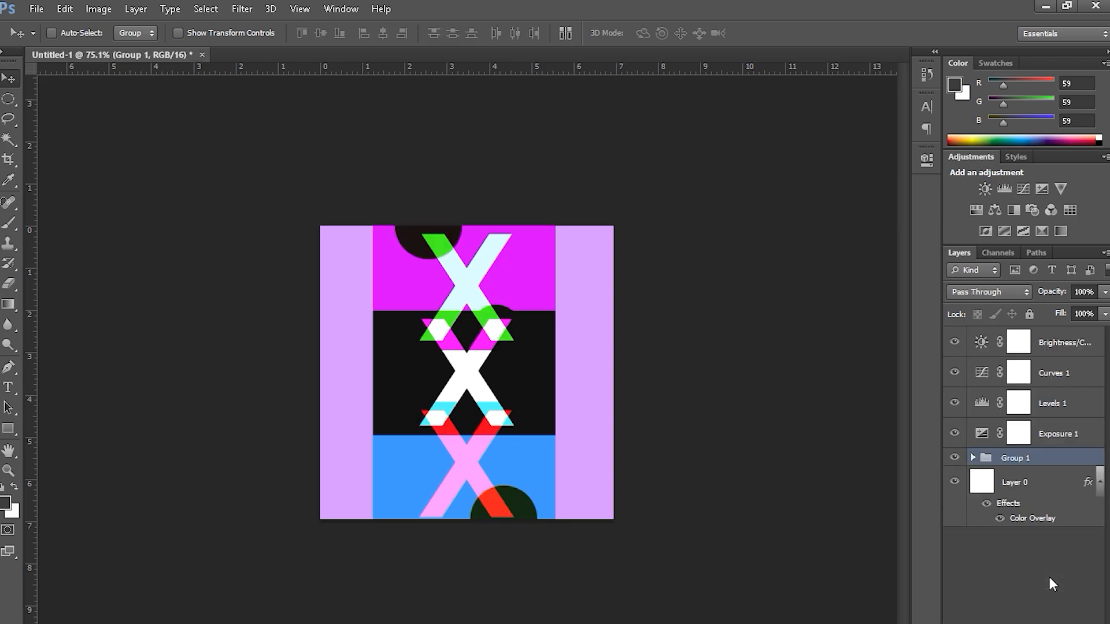
- Expand Group 1 and move the four circle layers above the three X layers within it
click(974, 458)
click(1013, 491)
scroll(1035, 531, down, 2)
click(1041, 523)
double_click(1033, 610)
click(1042, 543)
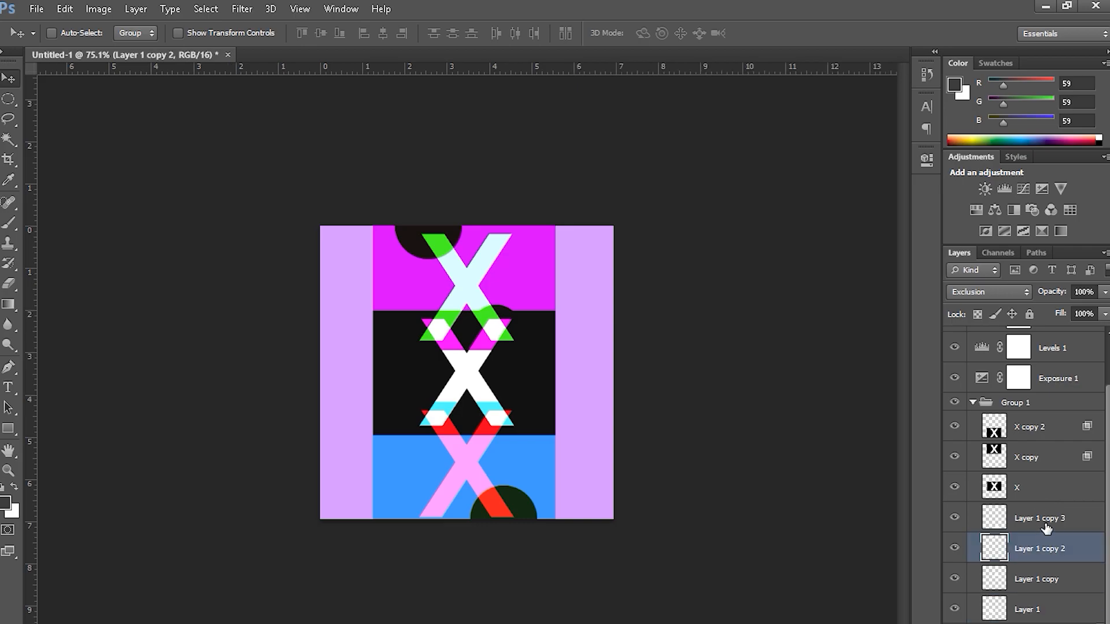
click(1045, 523)
shift+click(1034, 608)
drag(1034, 614, 1027, 413)
scroll(469, 393, up, 2)
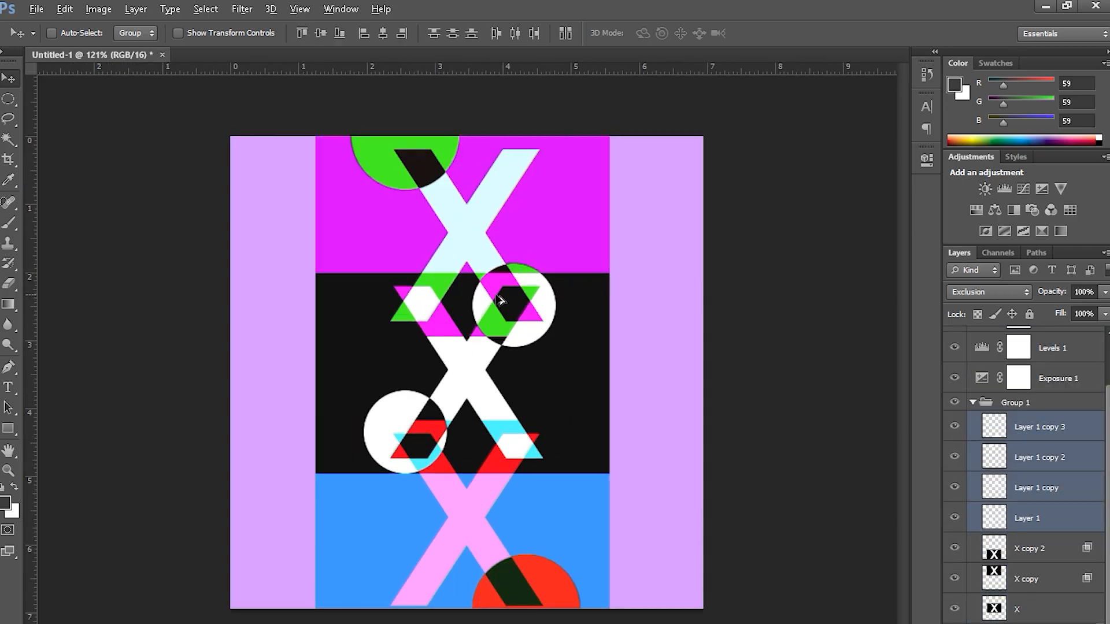
click(1047, 546)
click(1031, 579)
click(1027, 611)
click(1030, 574)
click(1030, 552)
click(1027, 585)
click(1025, 609)
click(1028, 585)
click(1029, 557)
click(1032, 585)
- Try to nudge a thin rectangular strip across the middle X on the X copy 2 layer, and clear the selection
click(1033, 558)
mouse_move(8, 99)
mouse_down()
mouse_move(50, 100)
mouse_move(29, 97)
mouse_up()
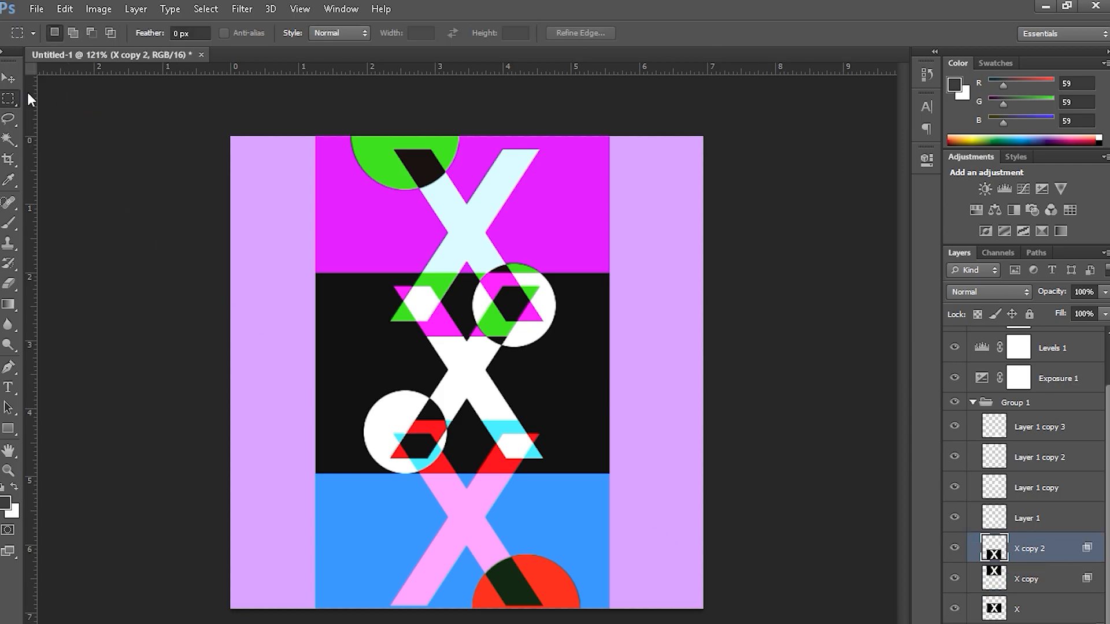
right_click(4, 98)
click(29, 109)
right_click(18, 102)
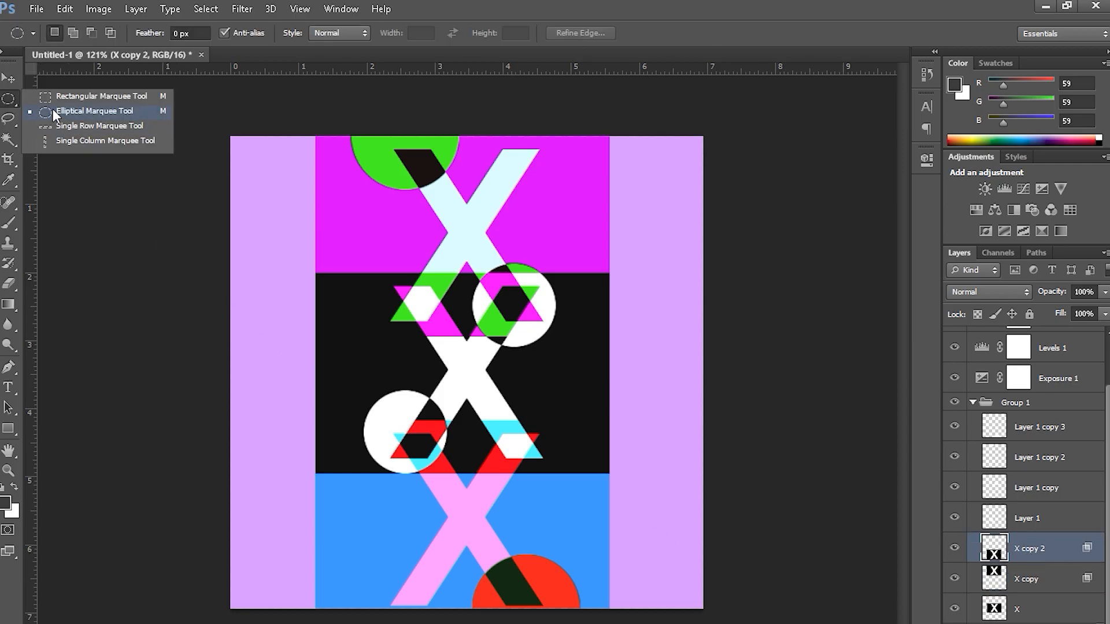
click(40, 96)
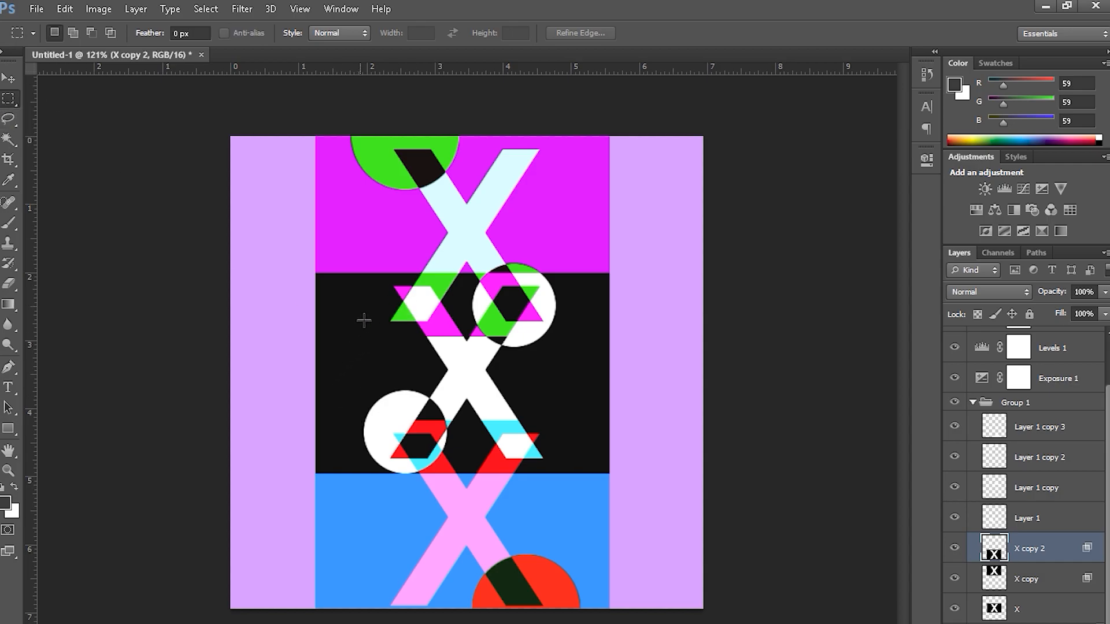
drag(354, 339, 645, 335)
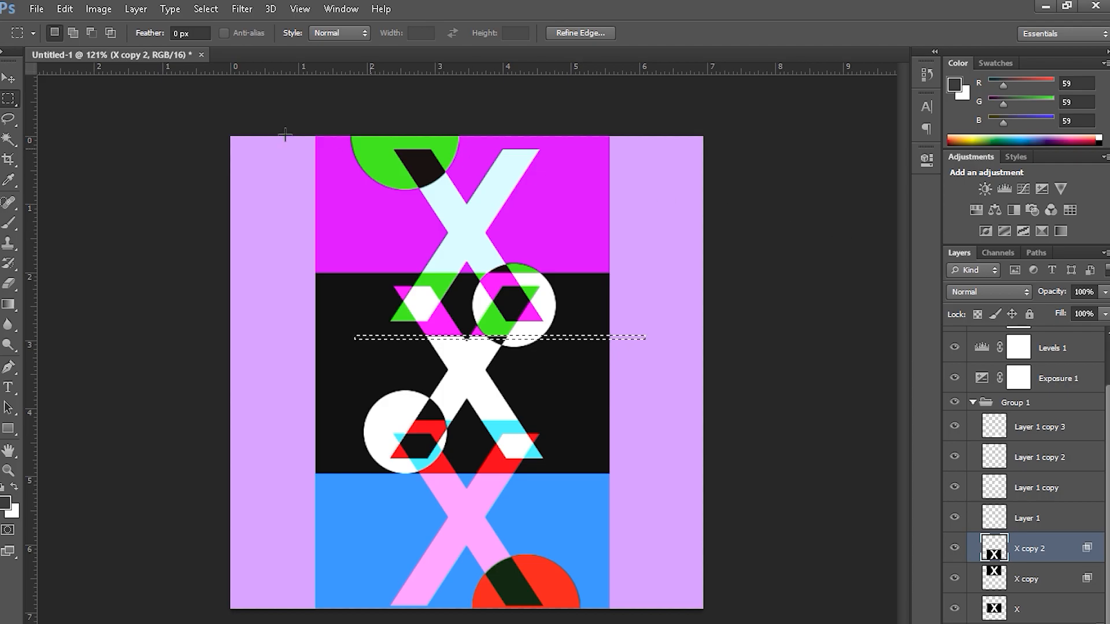
click(15, 78)
key(Right)
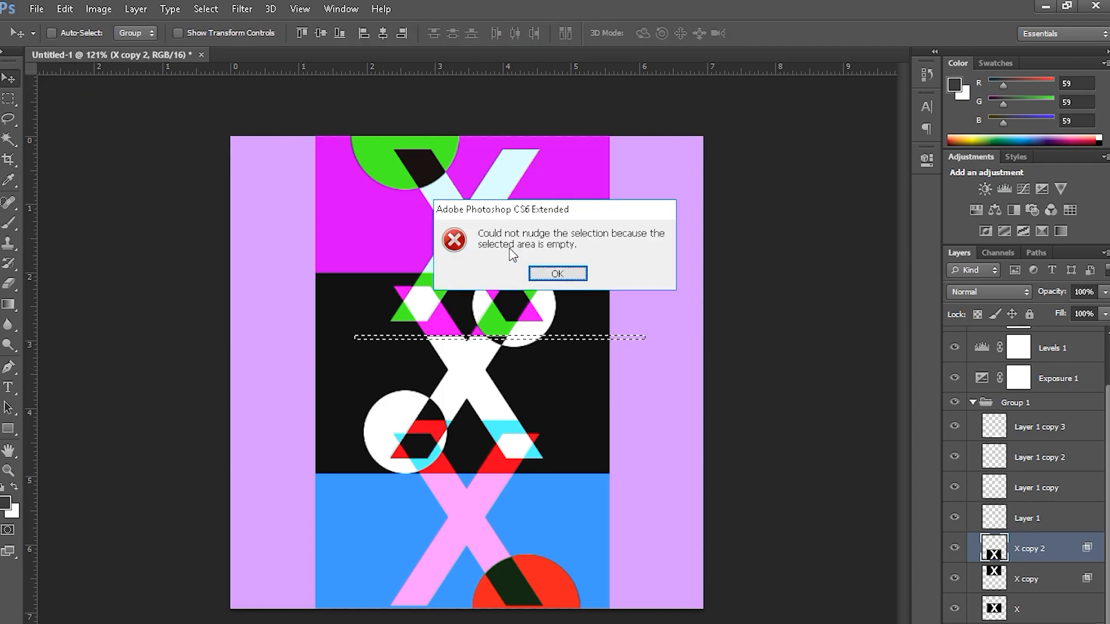
click(556, 274)
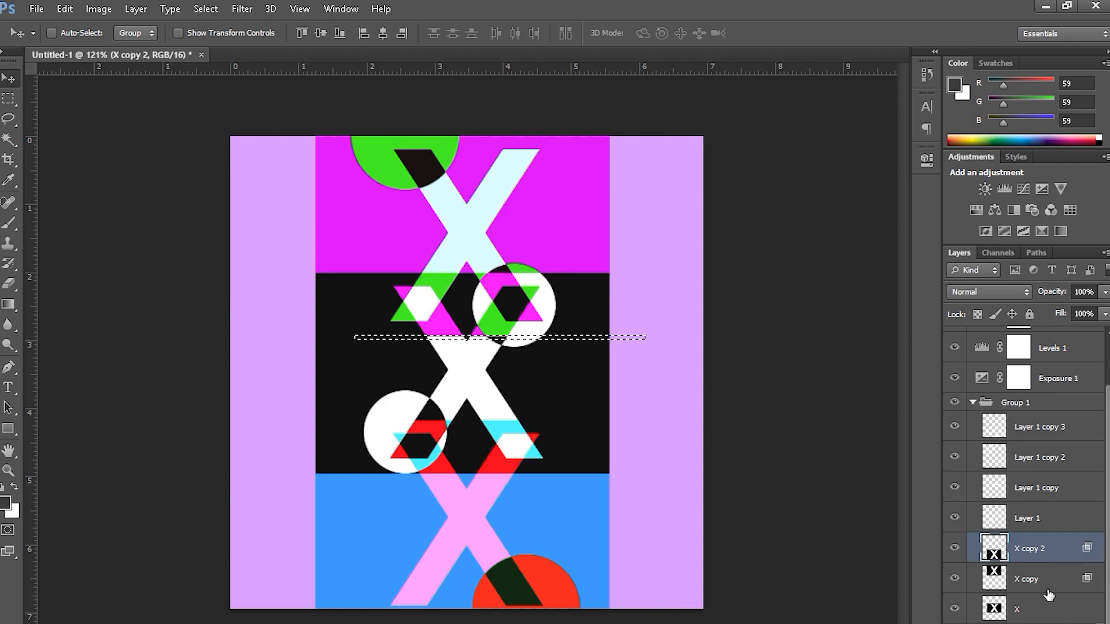
click(1040, 609)
click(1034, 576)
key(ctrl+d)
- On the X layer, select a thin horizontal strip across the middle X, shift it slightly left, and deselect
click(1026, 606)
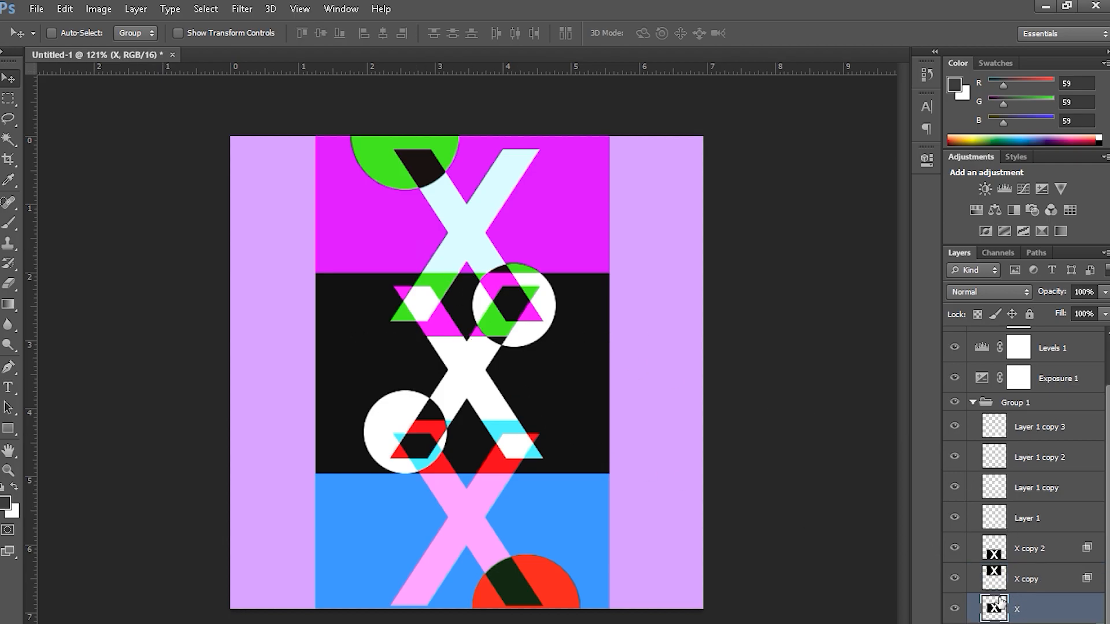
click(7, 103)
drag(394, 356, 634, 359)
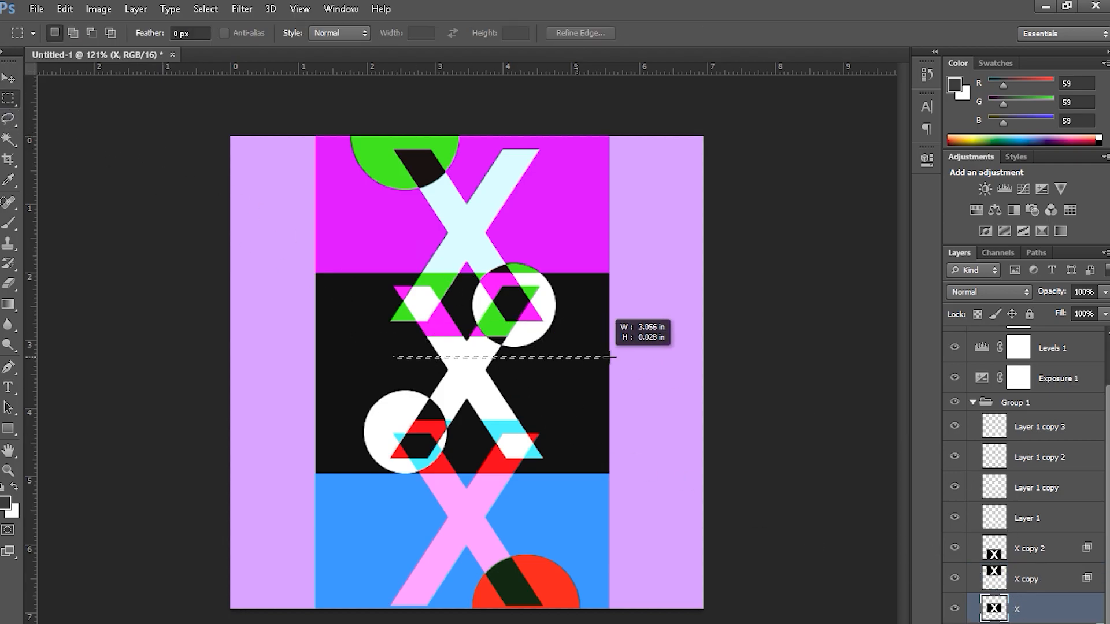
click(9, 81)
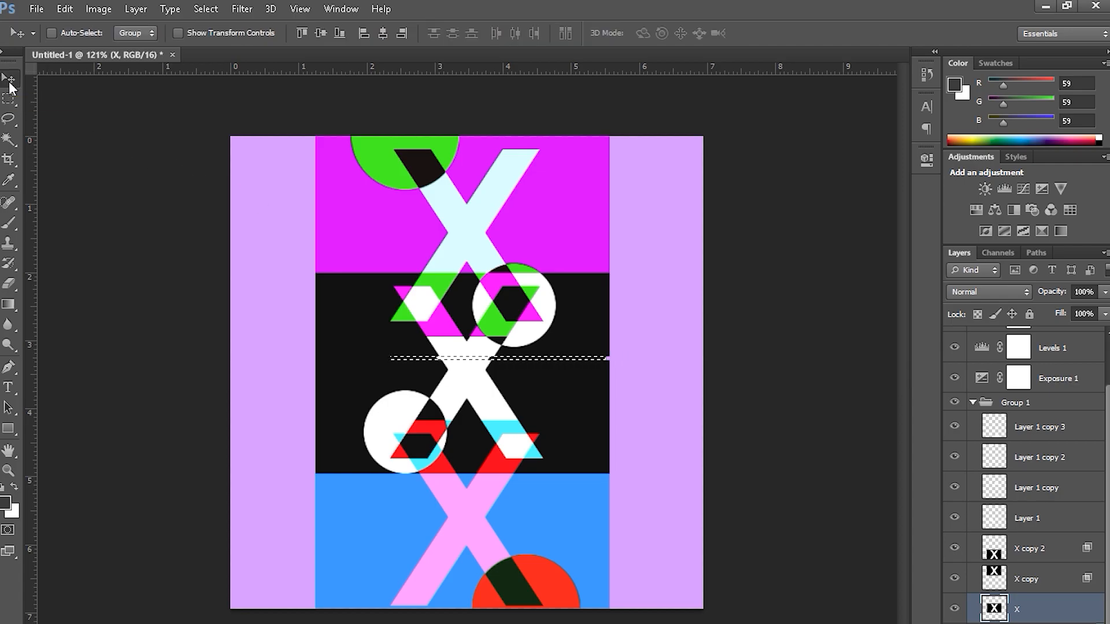
key(ctrl+d)
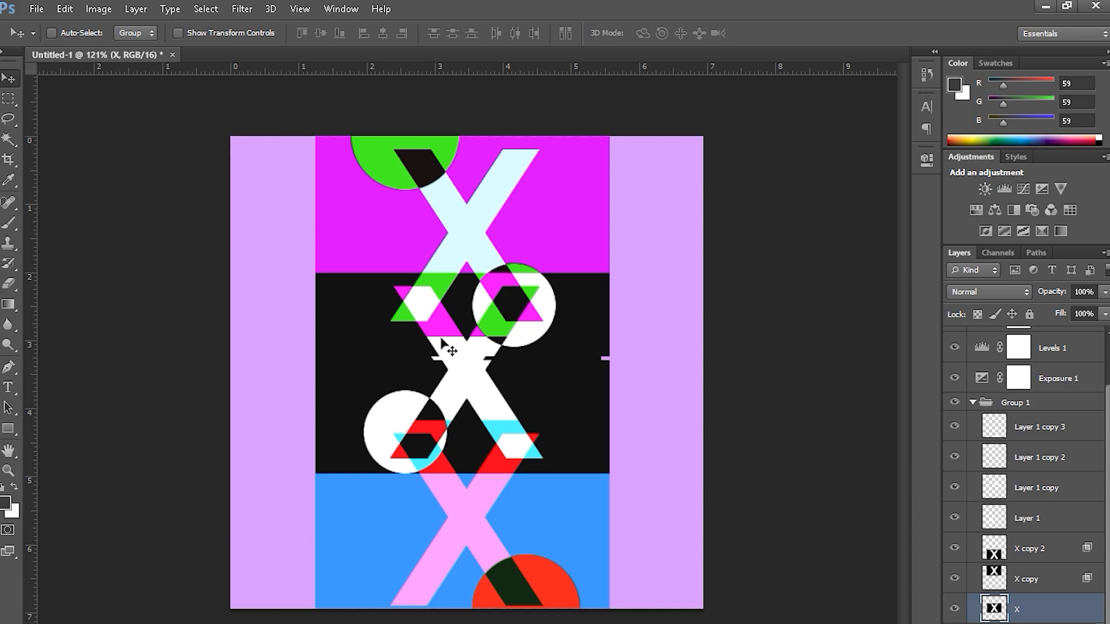
scroll(450, 364, up, 6)
scroll(453, 368, up, 4)
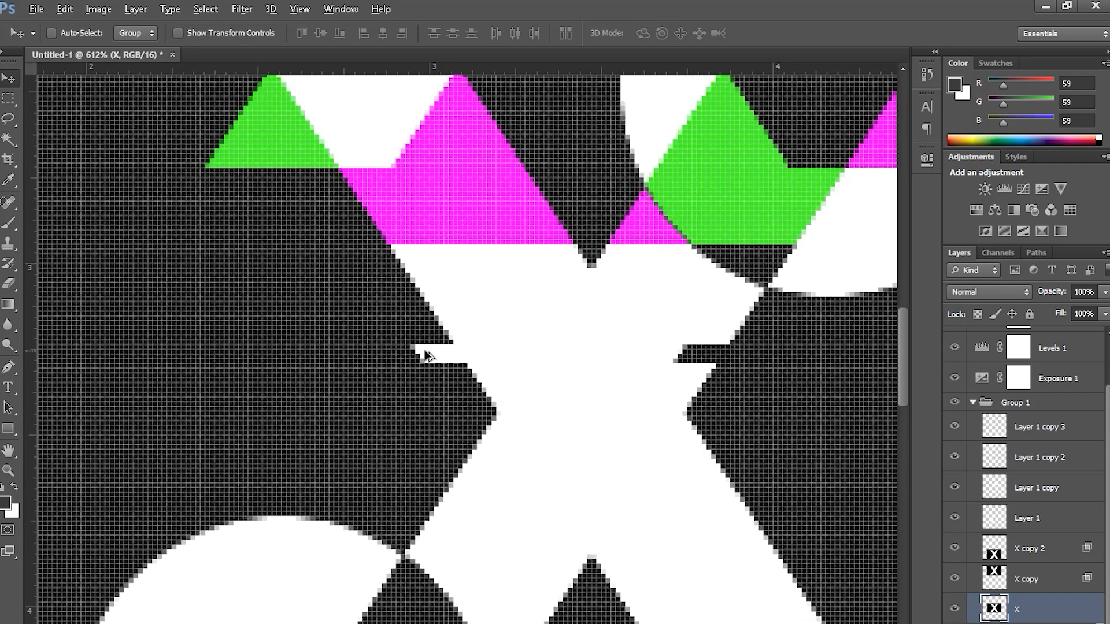
scroll(457, 358, down, 3)
scroll(462, 349, down, 3)
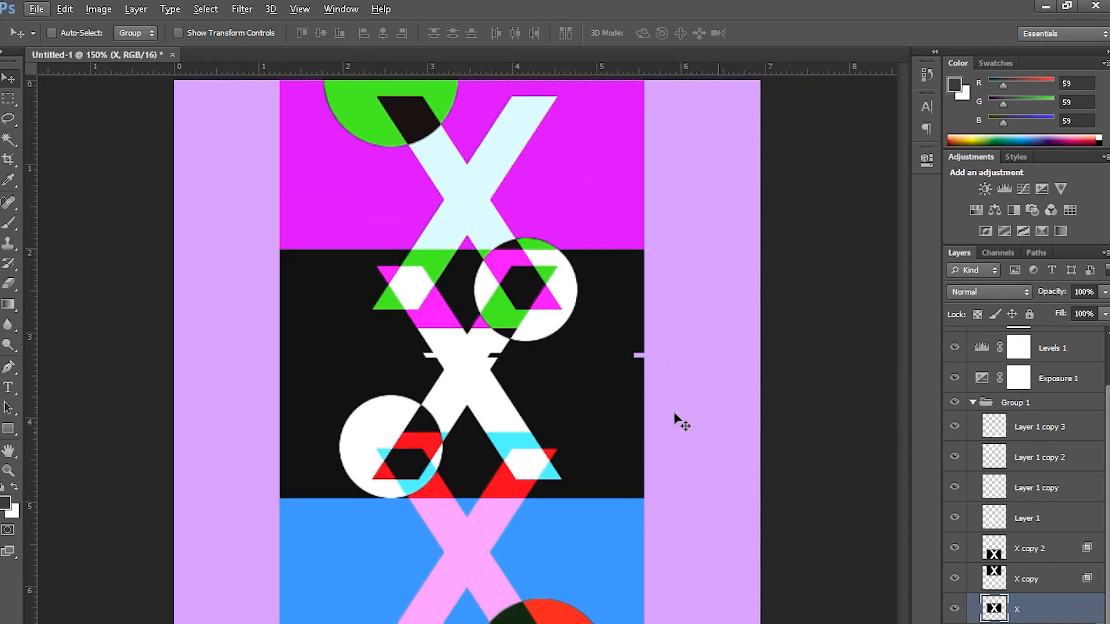
- On the X copy layer, select a thin strip across the upper arms of the top X, nudge it left, and deselect
click(1041, 580)
click(8, 98)
drag(315, 155, 699, 156)
click(8, 78)
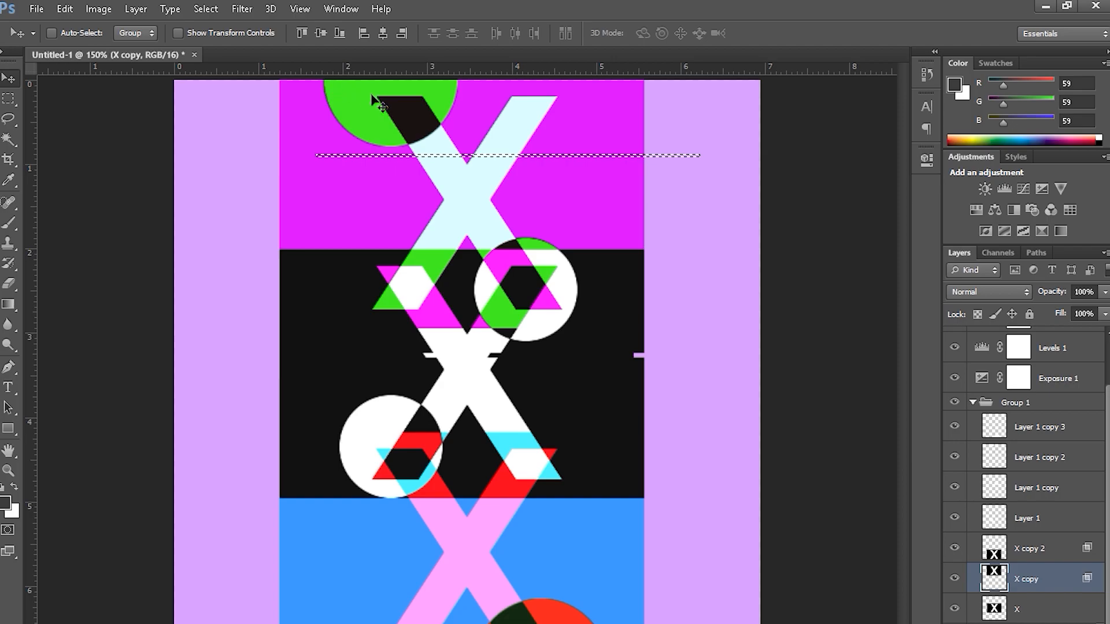
key(Left)
key(Left)
key(Left)
key(Left)
key(Left)
key(Left)
key(Left)
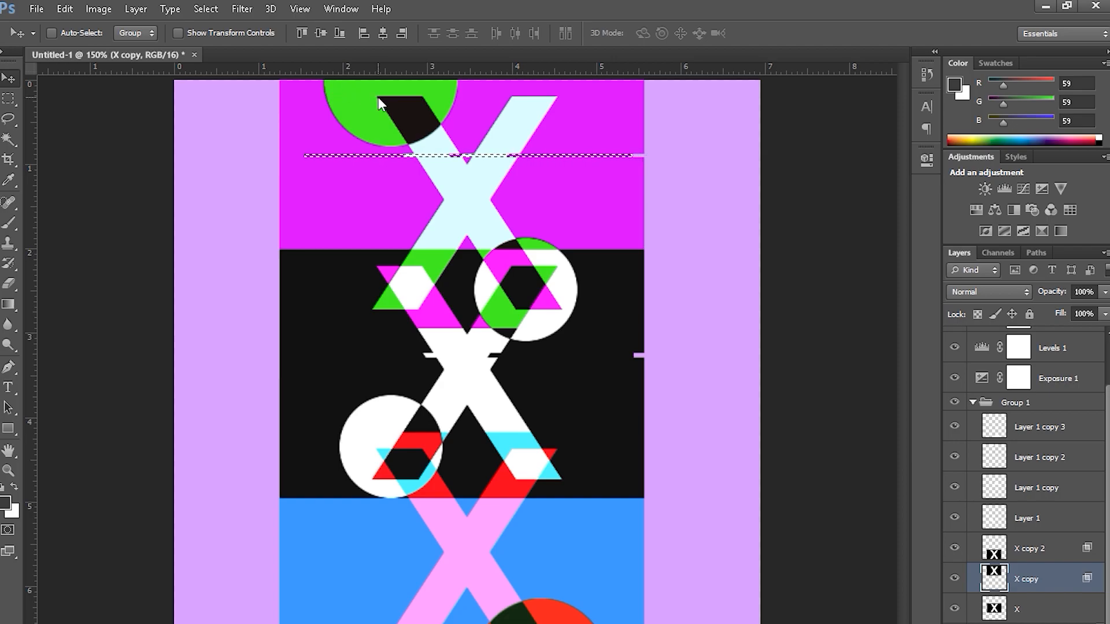
key(ctrl+d)
- Select a thin strip from the top X's centre past the panel's right edge, nudge it slightly right, and deselect
click(8, 100)
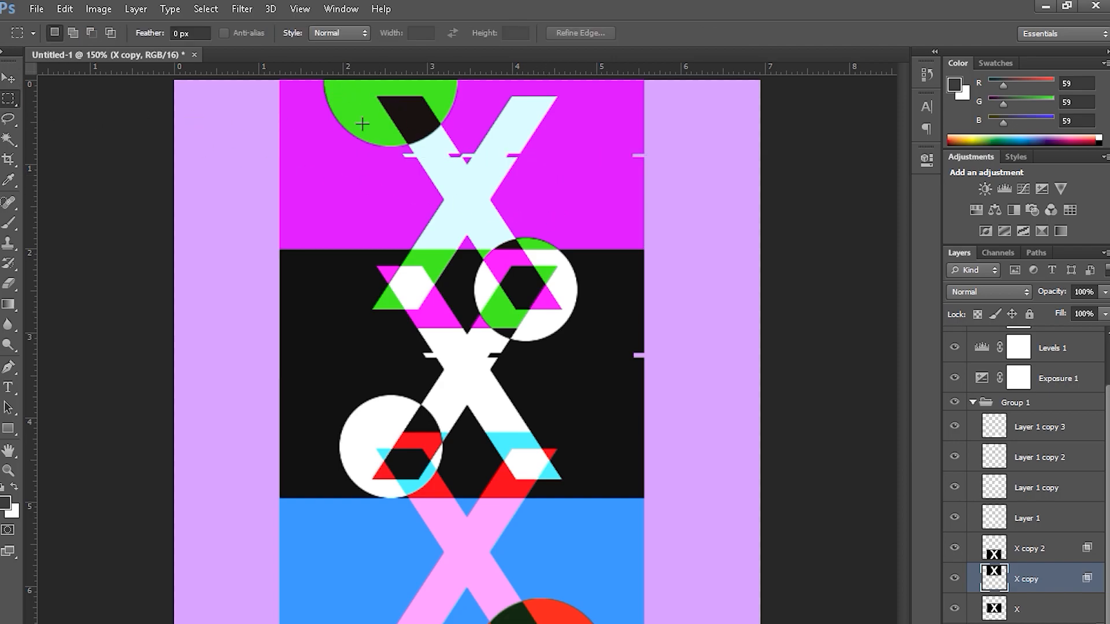
drag(448, 189, 724, 192)
click(9, 83)
key(Right)
key(Right)
key(Right)
key(Right)
key(Right)
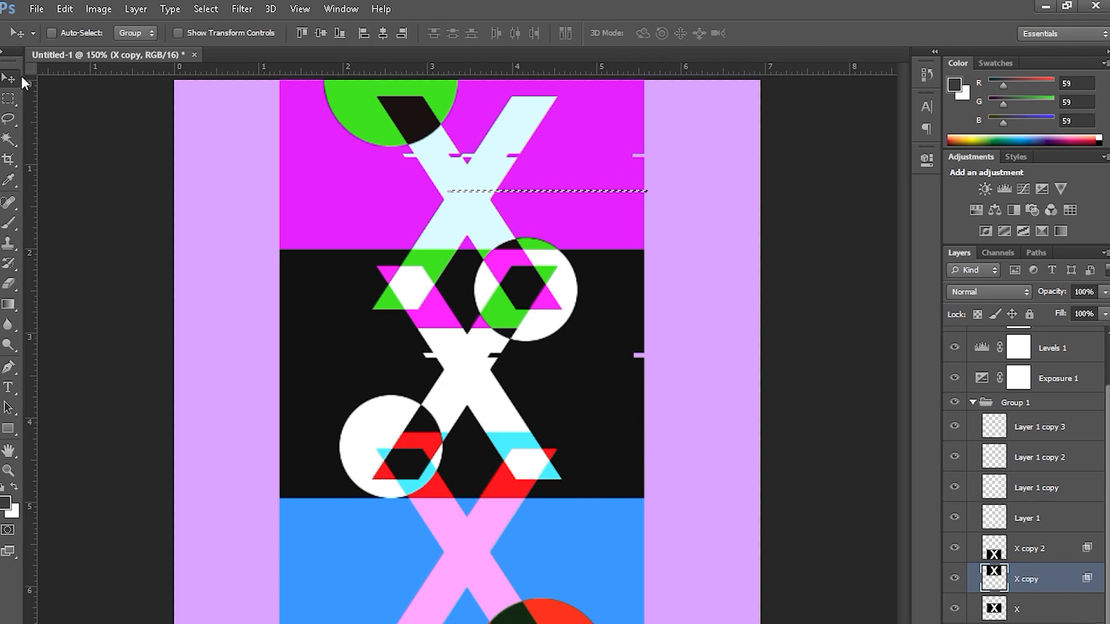
key(ctrl+d)
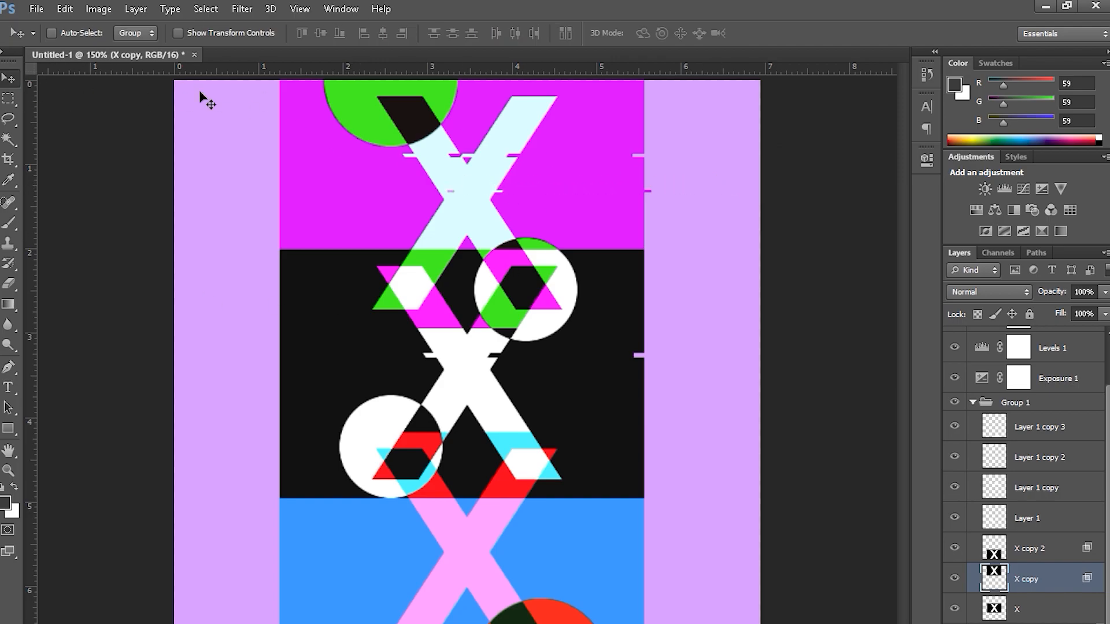
- On the X copy 2 layer, select a thin horizontal strip across the bottom X's centre, shift it slightly left, and deselect
click(9, 98)
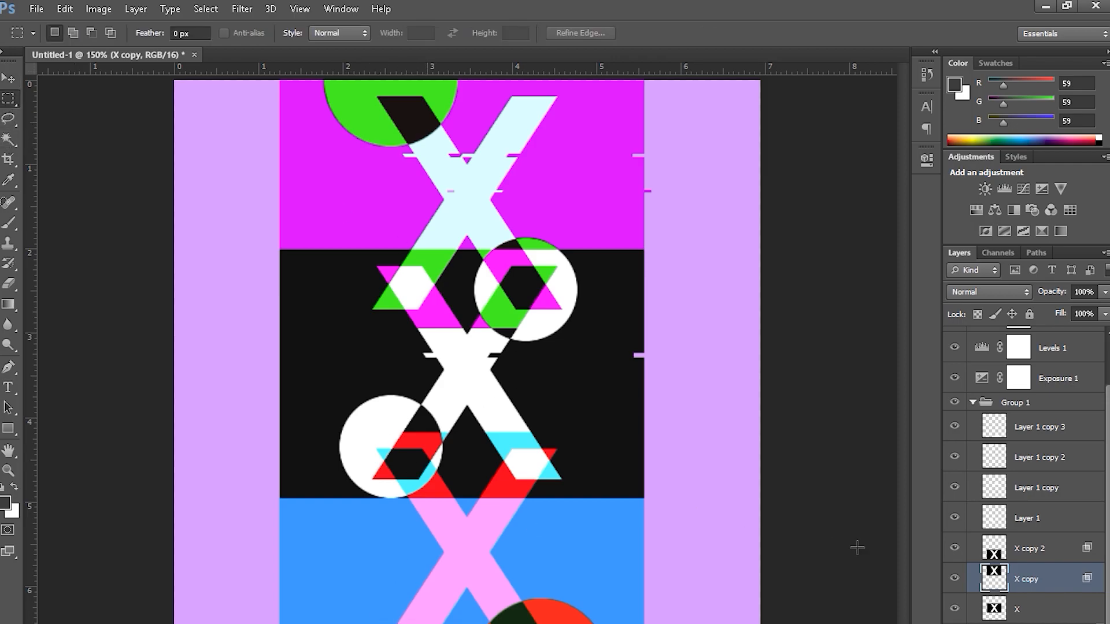
click(1022, 550)
drag(368, 593, 676, 599)
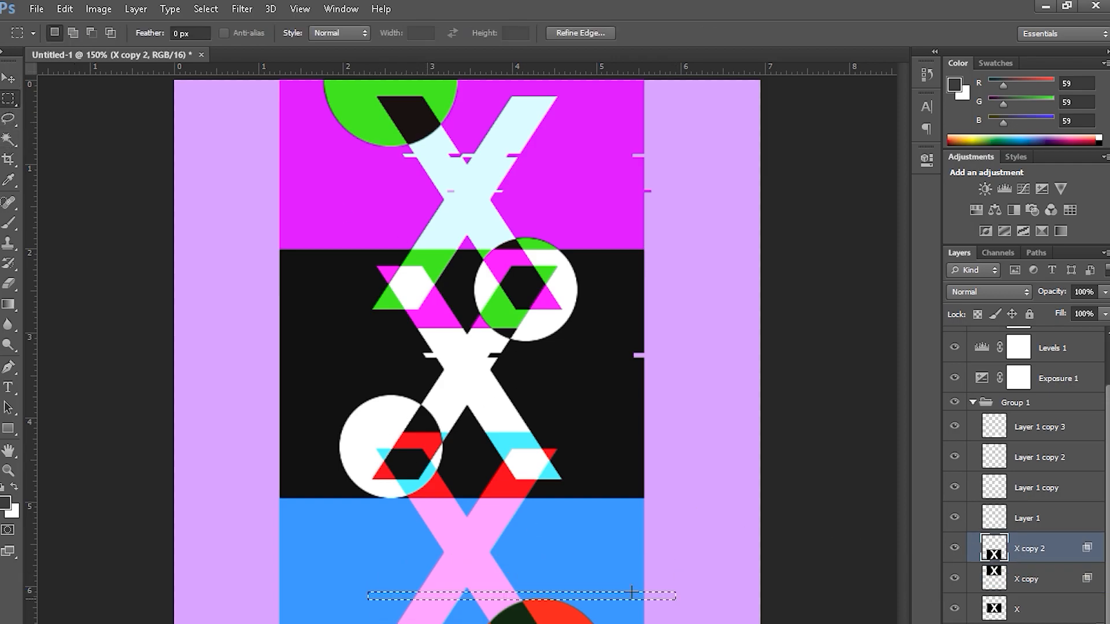
drag(387, 587, 772, 593)
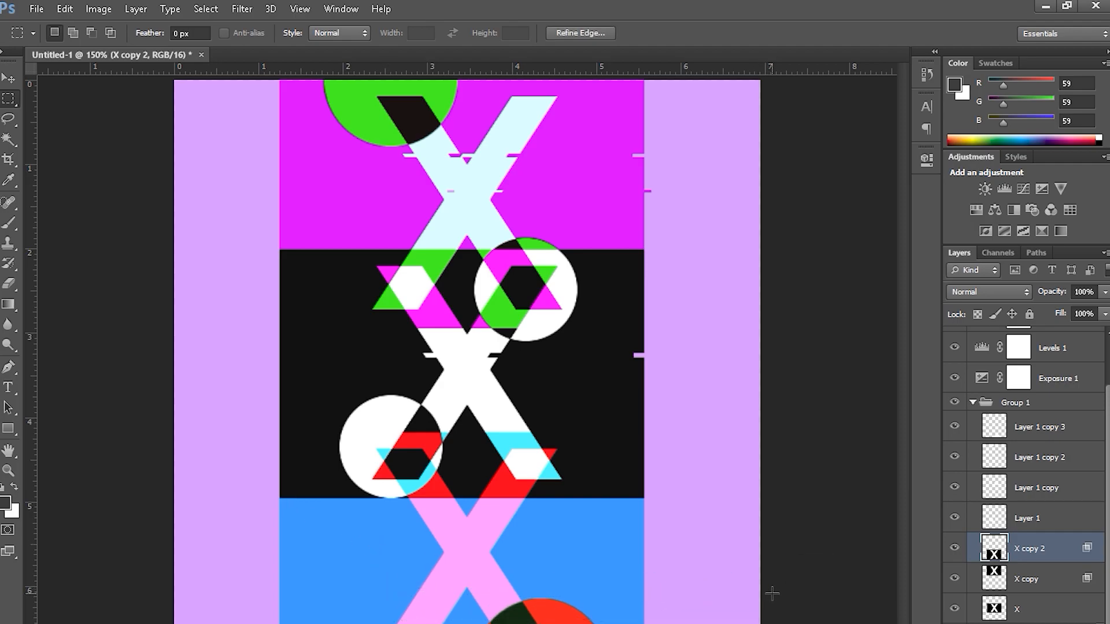
click(12, 78)
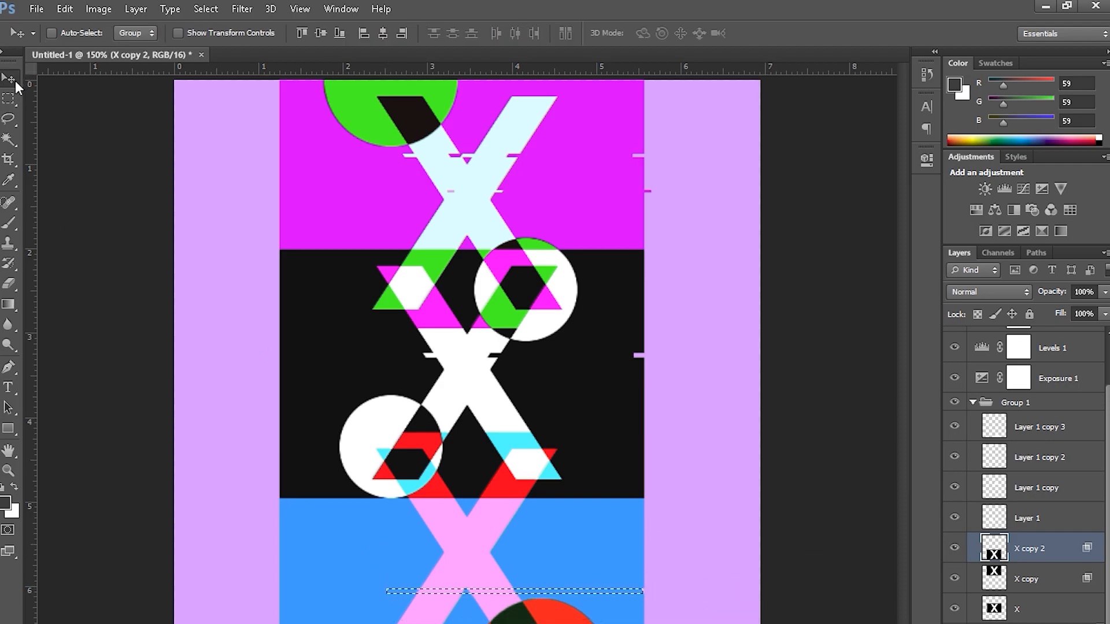
key(ctrl+d)
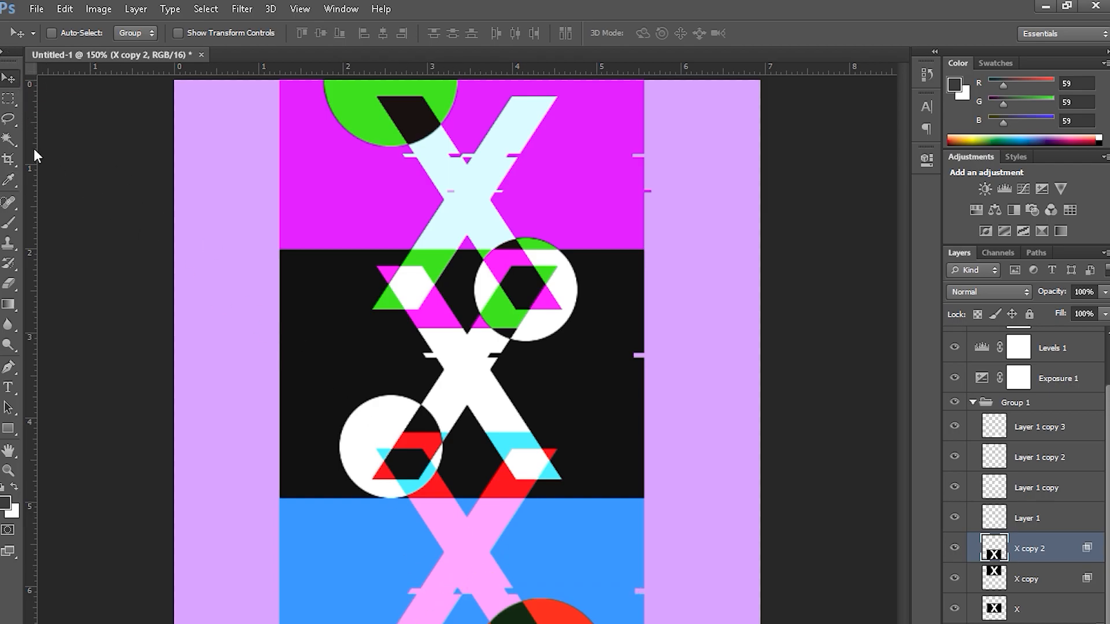
- On the X copy 2 layer, select a second thin strip across the bottom X's lower arms, nudge it sideways, and deselect
key(m)
drag(385, 592, 682, 596)
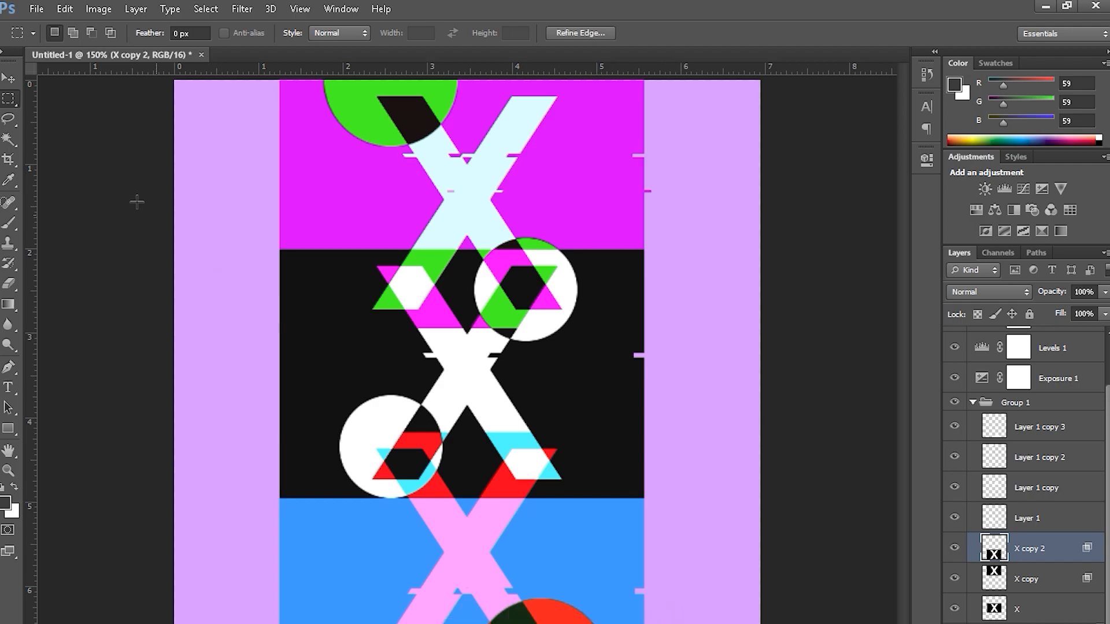
click(17, 79)
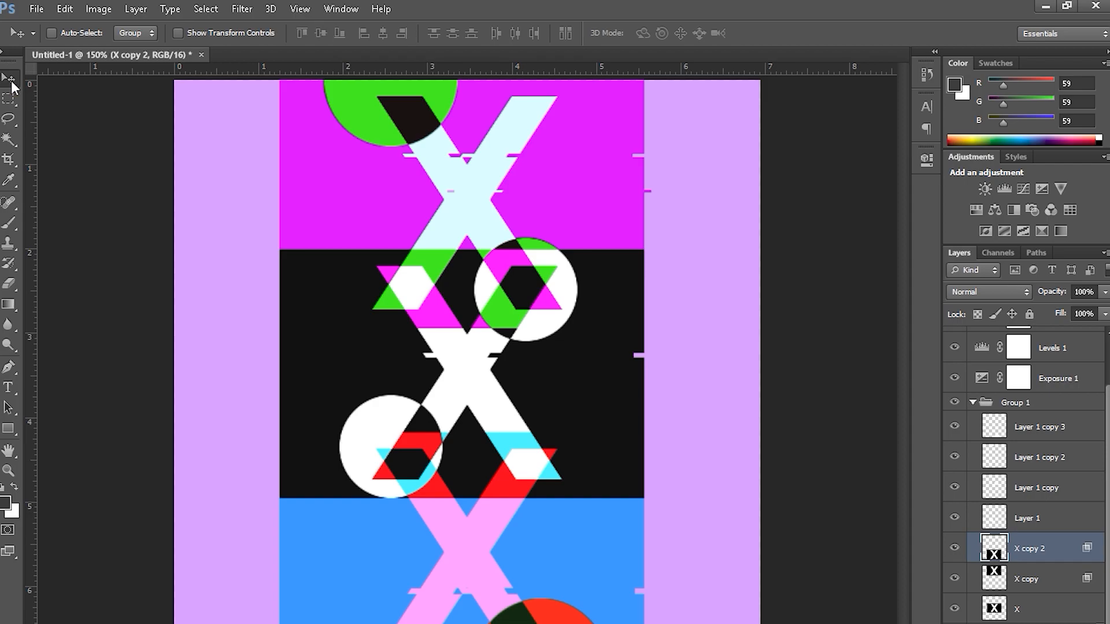
scroll(340, 188, down, 3)
scroll(472, 272, up, 3)
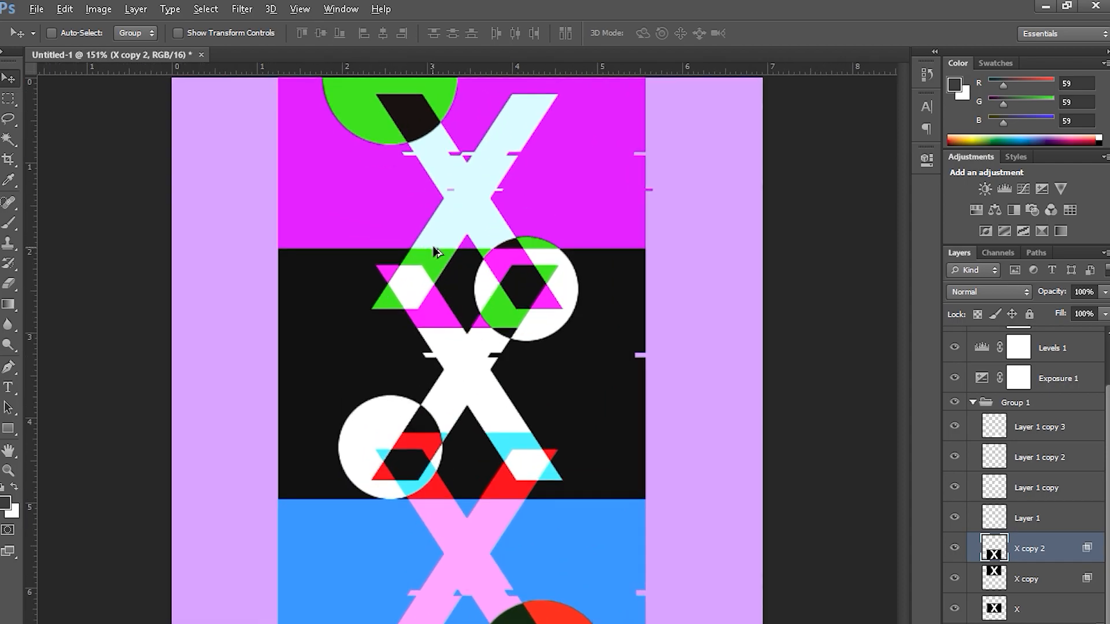
scroll(508, 307, down, 1)
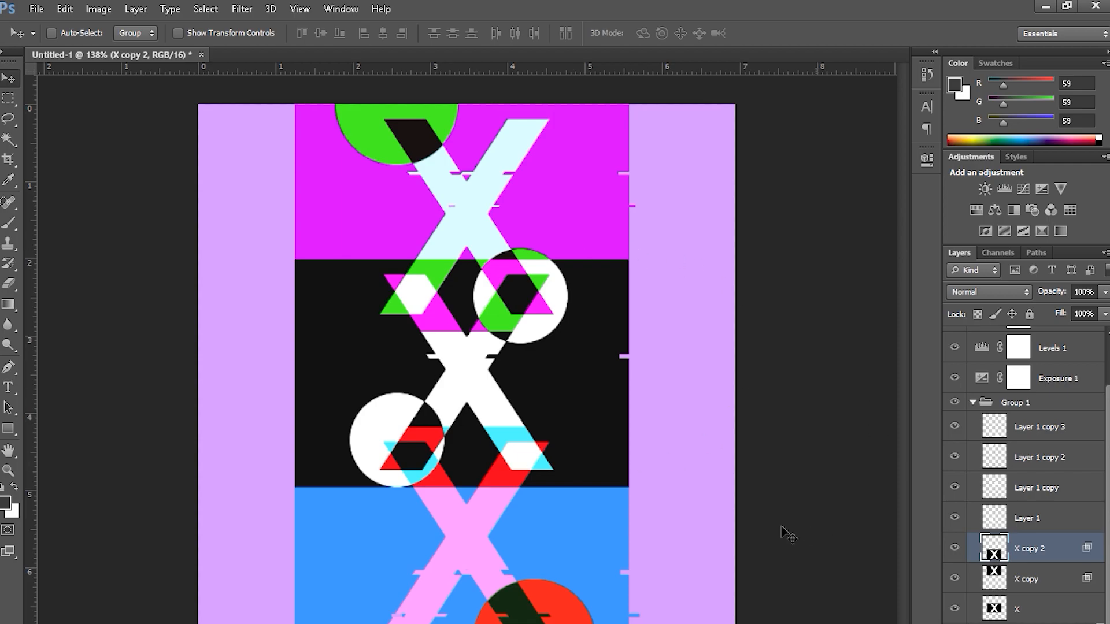
- On the Layer 1 copy 3 layer, select a thin strip across the red bottom circle, nudge it right, and deselect
click(1069, 429)
click(1040, 456)
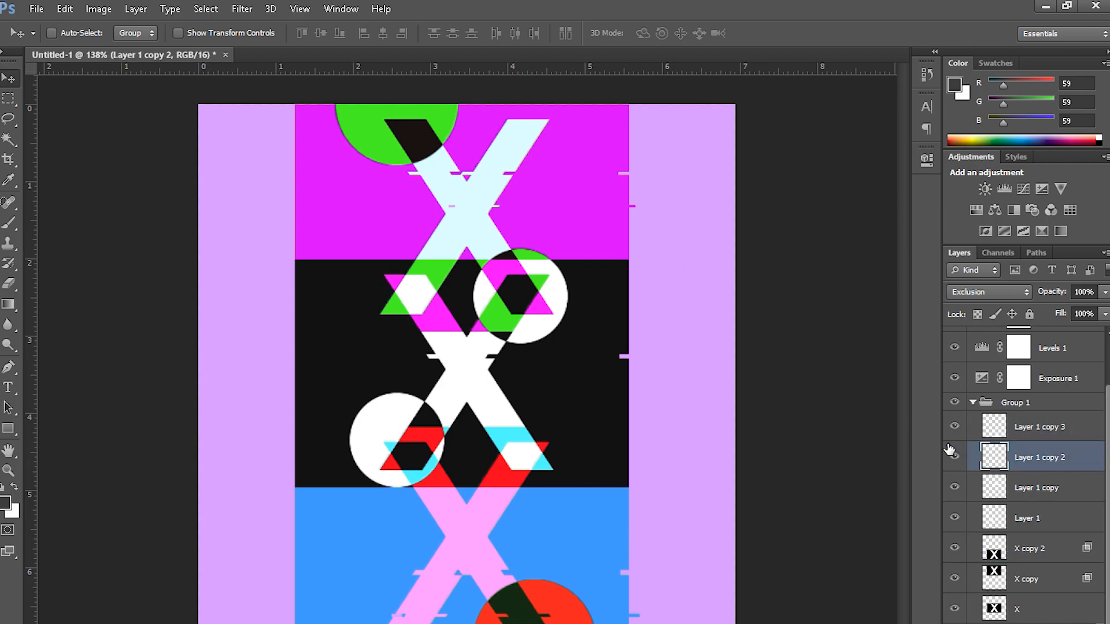
click(1094, 432)
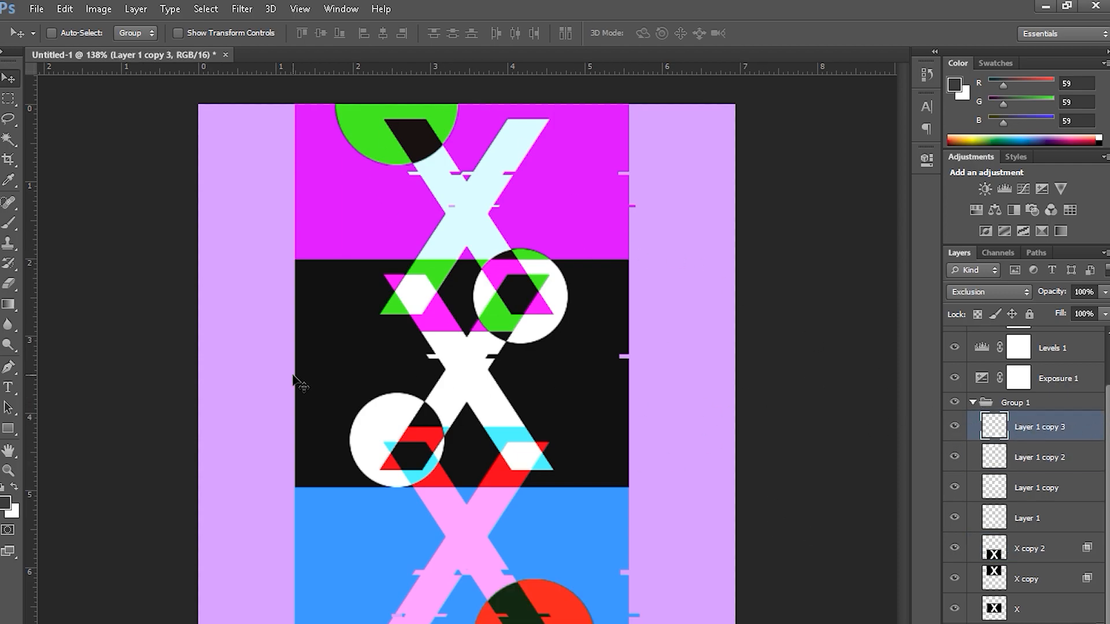
click(9, 97)
drag(556, 621, 722, 623)
click(8, 81)
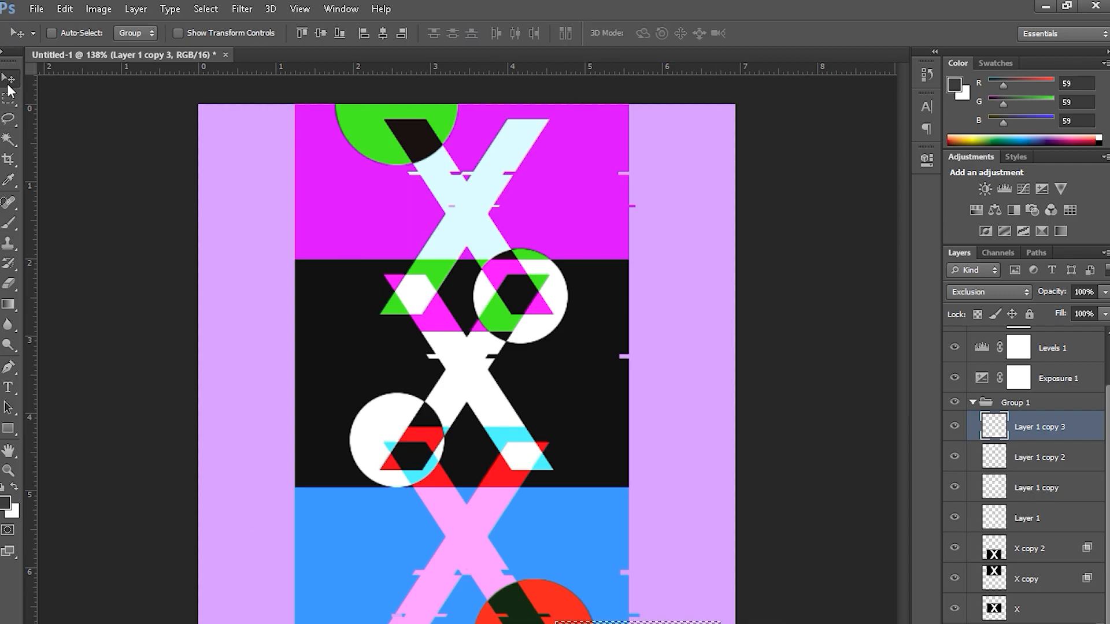
key(ctrl+d)
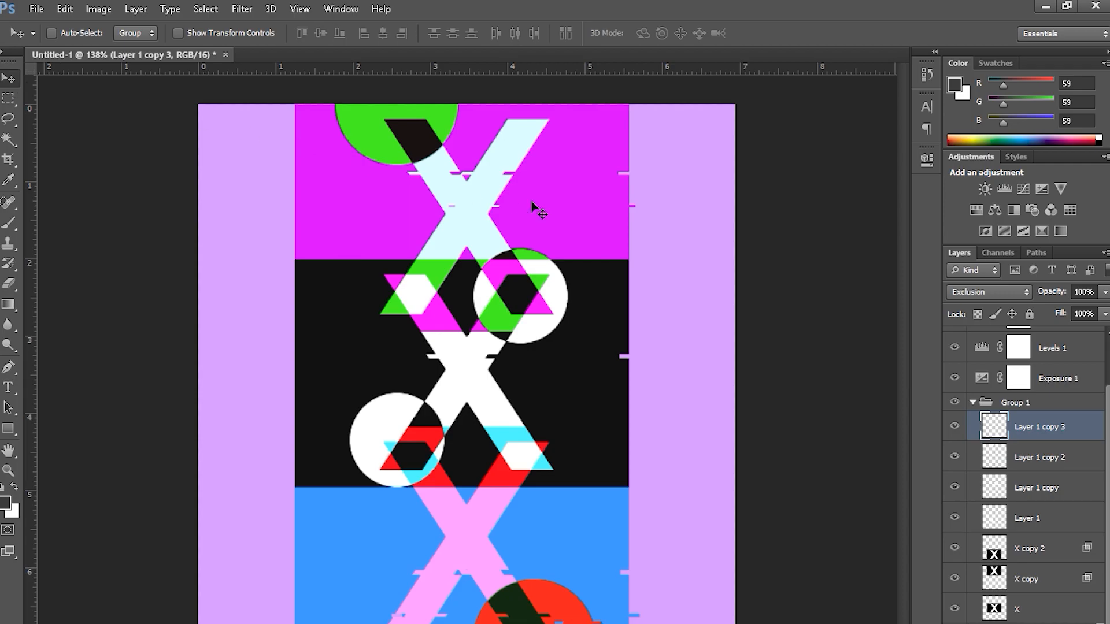
drag(532, 205, 780, 325)
- On the Layer 1 copy 2 layer, select a thin strip across the green top circle, nudge it left, and deselect
click(1071, 460)
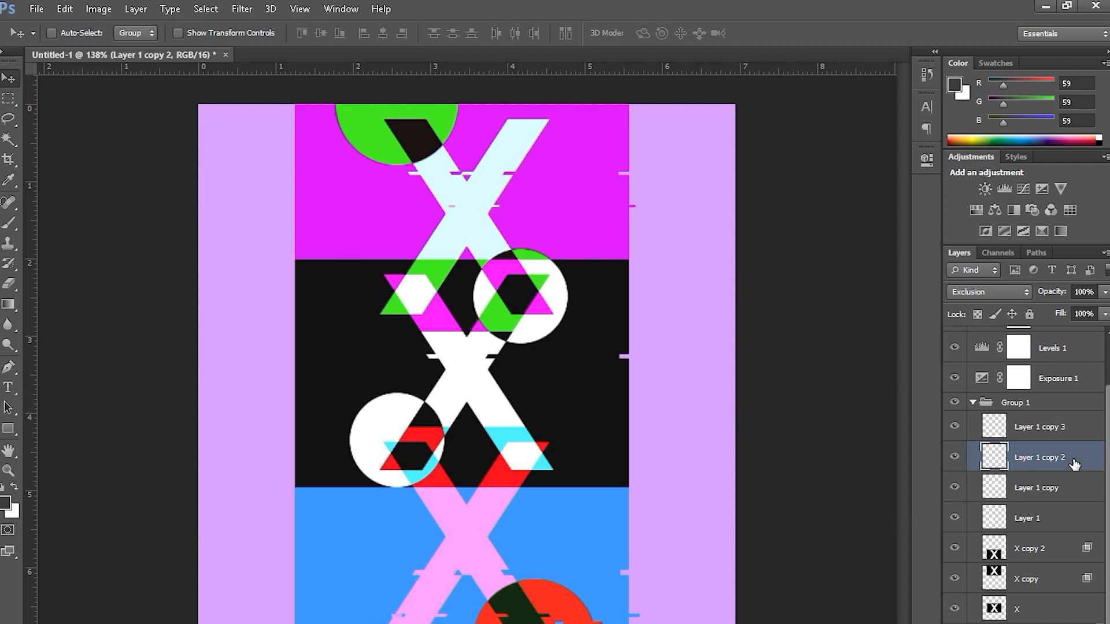
click(13, 102)
drag(312, 414, 471, 174)
mouse_move(340, 128)
mouse_down()
mouse_move(460, 142)
mouse_move(467, 133)
mouse_up()
click(6, 79)
key(Left)
key(Left)
key(Left)
key(Left)
key(Left)
key(Left)
key(Left)
key(ctrl+d)
- On the Layer 1 copy layer, select a thin strip across the upper white circle, nudge it right, and deselect
click(954, 488)
click(1035, 488)
click(954, 487)
click(8, 101)
mouse_move(732, 279)
mouse_down()
mouse_move(510, 277)
mouse_move(702, 272)
mouse_up()
click(7, 81)
key(Right)
key(Right)
key(Right)
key(Right)
key(Right)
key(Right)
key(ctrl+d)
- On Layer 1, select a thin strip across the upper part of the lower white circle, nudge it left, and deselect
click(8, 101)
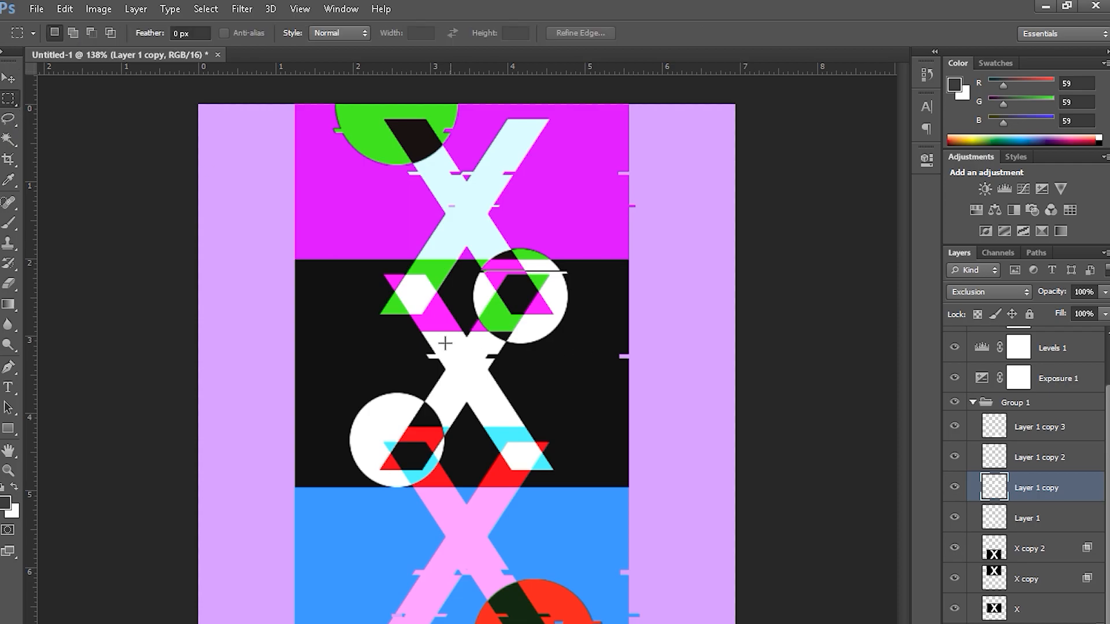
click(1031, 517)
drag(299, 425, 404, 427)
click(8, 79)
key(Left)
key(Left)
key(Left)
key(Left)
key(Left)
key(Left)
key(ctrl+d)
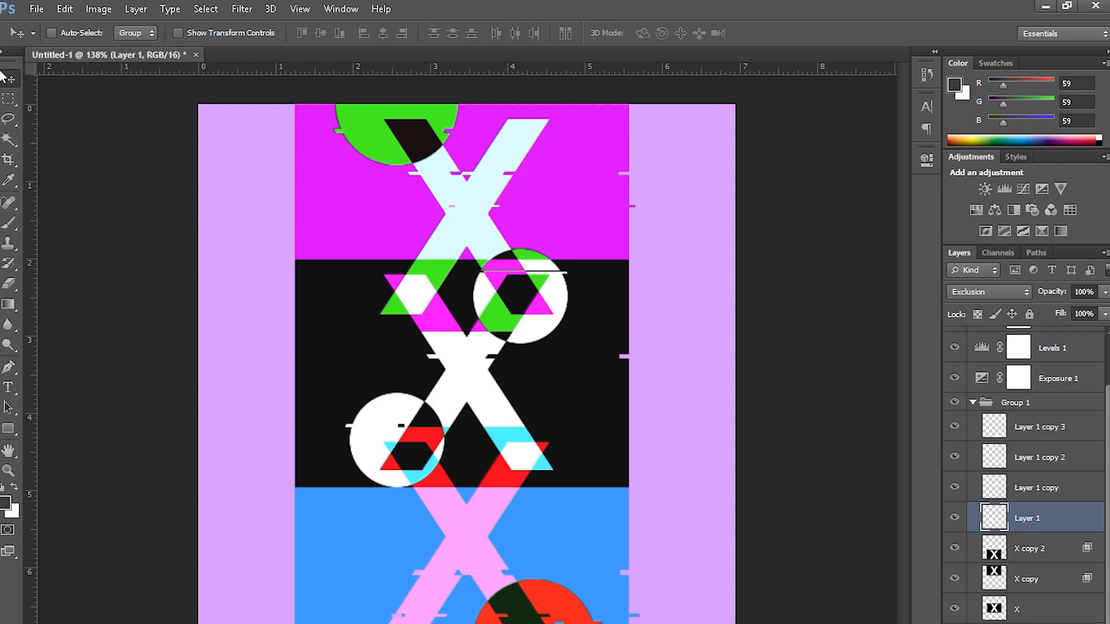
- Group the four adjustment layers from Brightness/Contrast 1 down to Exposure 1
scroll(307, 327, down, 3)
scroll(478, 308, up, 2)
scroll(482, 308, down, 2)
scroll(1013, 229, up, 1)
scroll(1074, 348, up, 2)
click(1075, 349)
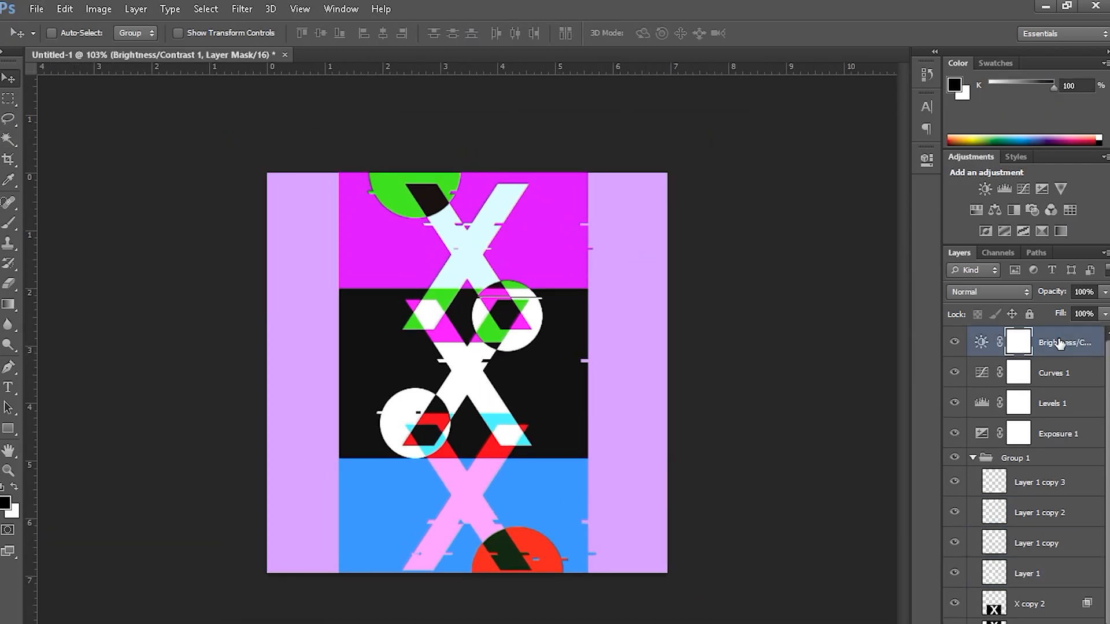
shift+click(1056, 434)
key(ctrl+g)
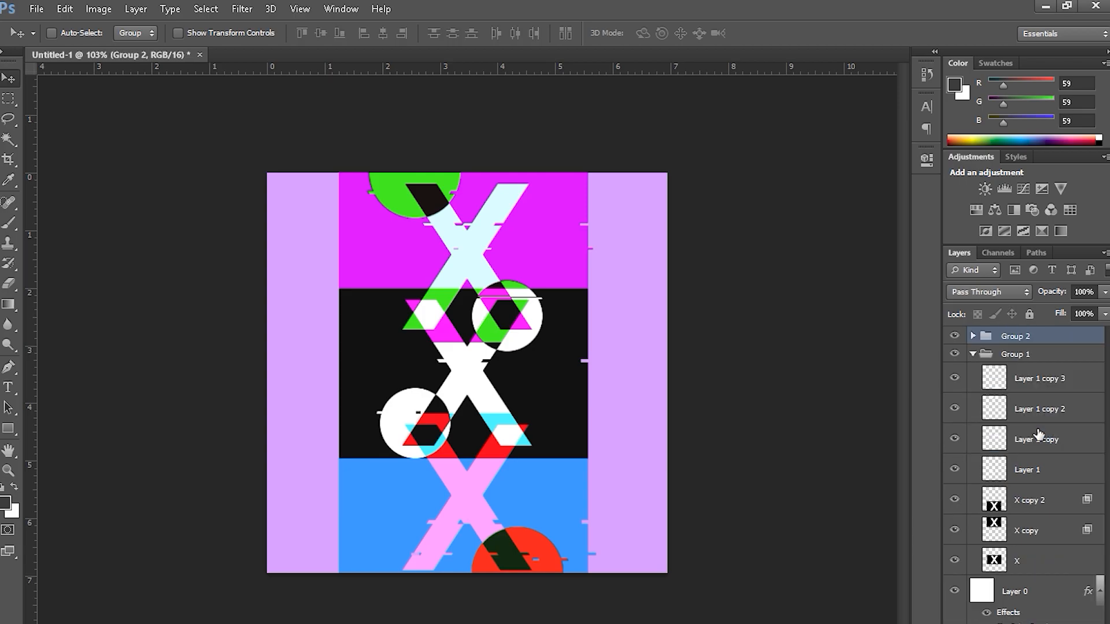
- Add a Color Balance adjustment with midtones at Cyan-Red -13, Magenta-Green -15 and Yellow-Blue +17
click(994, 210)
drag(768, 261, 734, 235)
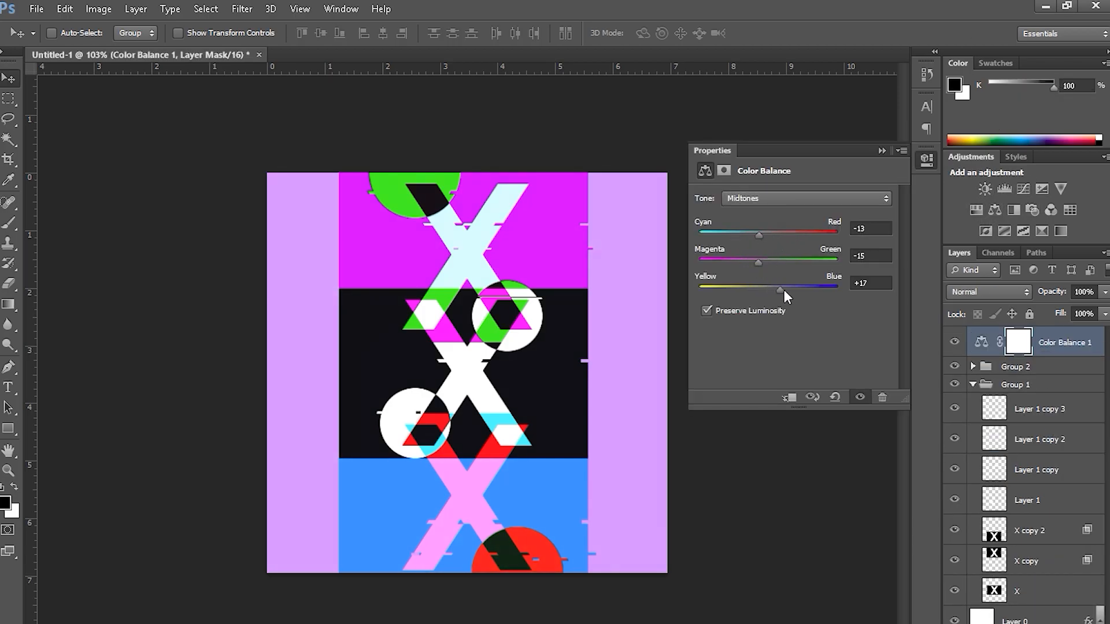
click(882, 151)
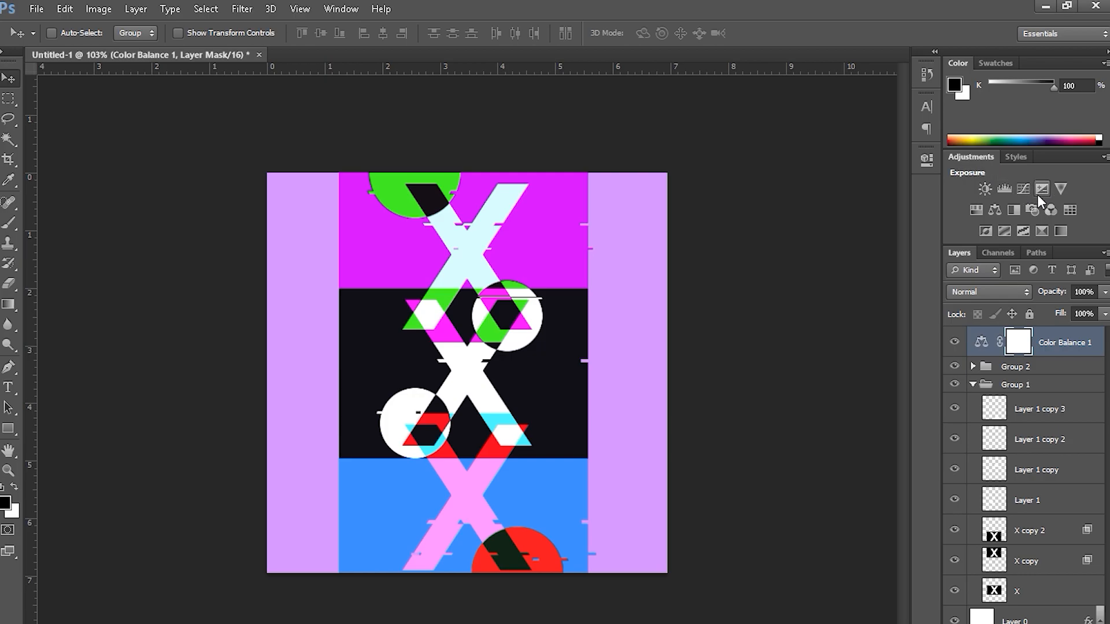
- Add a Color Lookup adjustment layer and load a CUBE file from the Downloads folder as its 3DLUT
click(1070, 210)
click(800, 200)
click(376, 292)
click(377, 340)
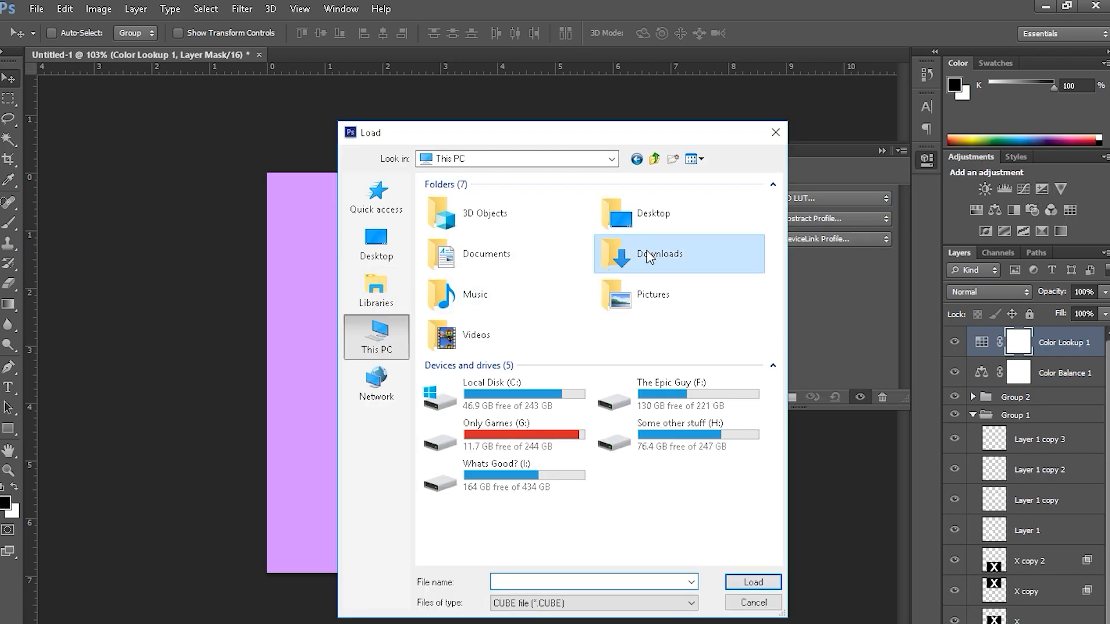
double_click(615, 253)
text(c)
click(559, 434)
click(742, 583)
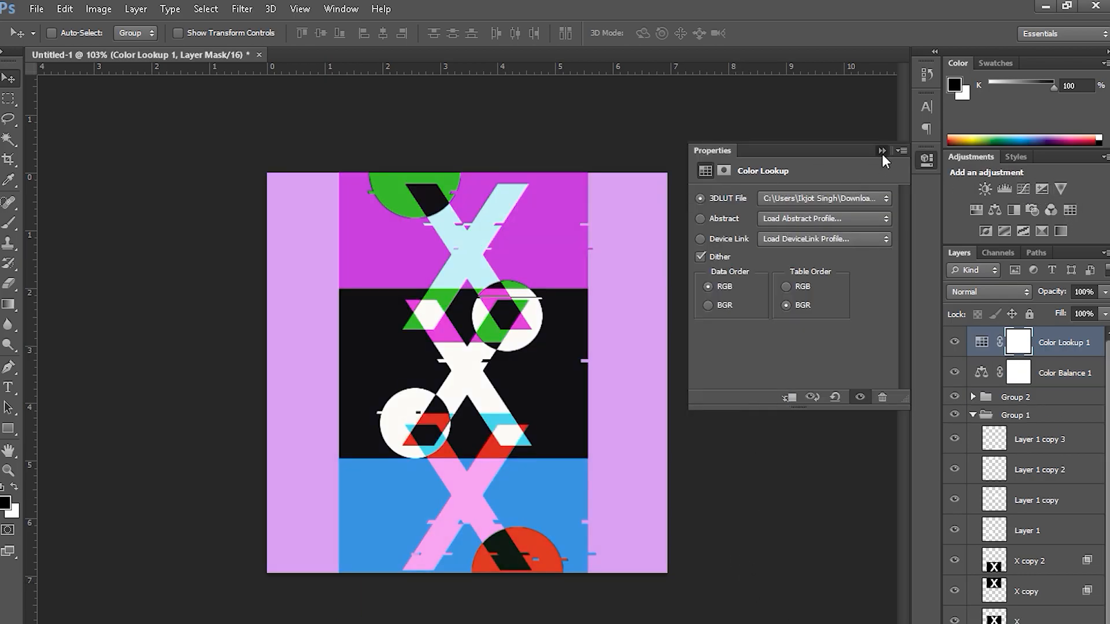
click(882, 151)
- Delete the Color Lookup 1 adjustment layer
click(983, 292)
click(974, 195)
key(Delete)
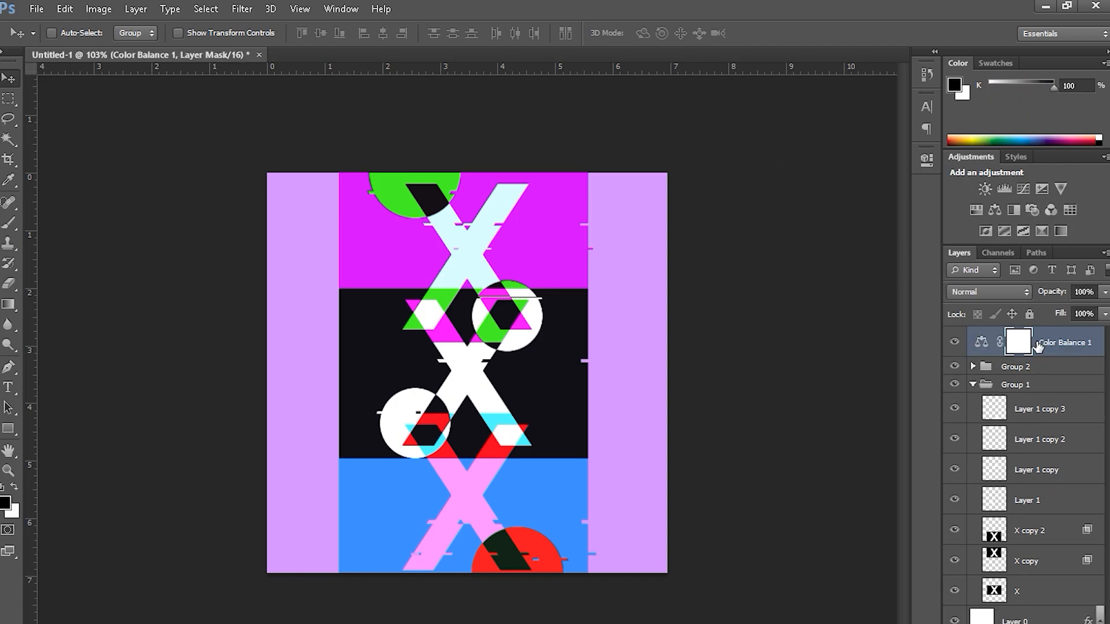
- Switch to Discord and view the finished X reference artwork in the group chat
click(1058, 369)
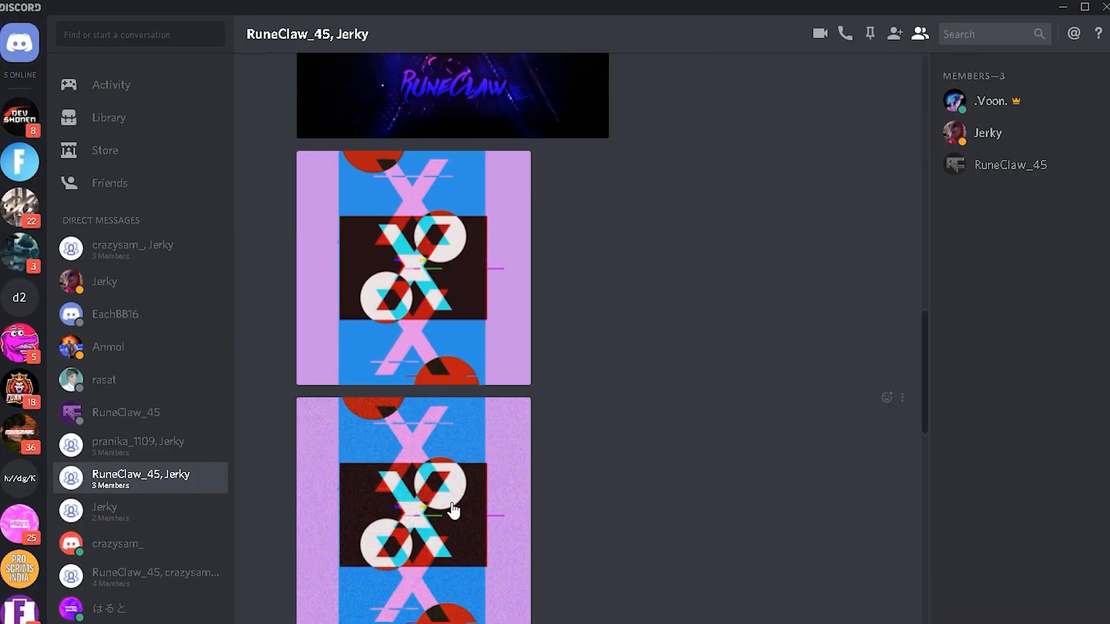
click(479, 469)
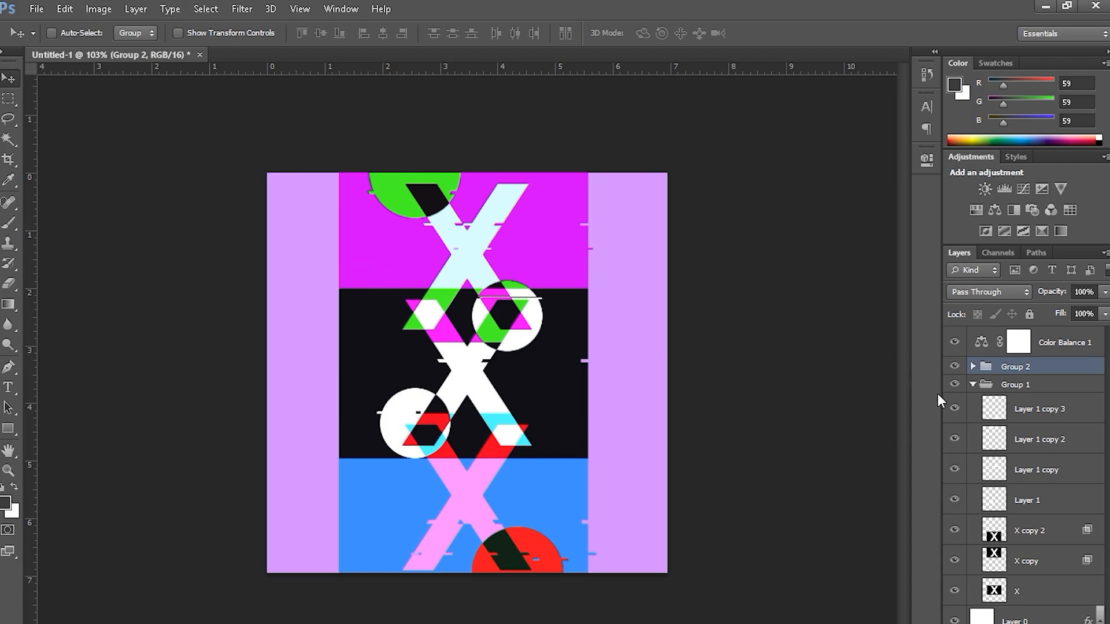
- Group all layers from Color Balance 1 down to X, leaving Layer 0 outside the group
click(1046, 341)
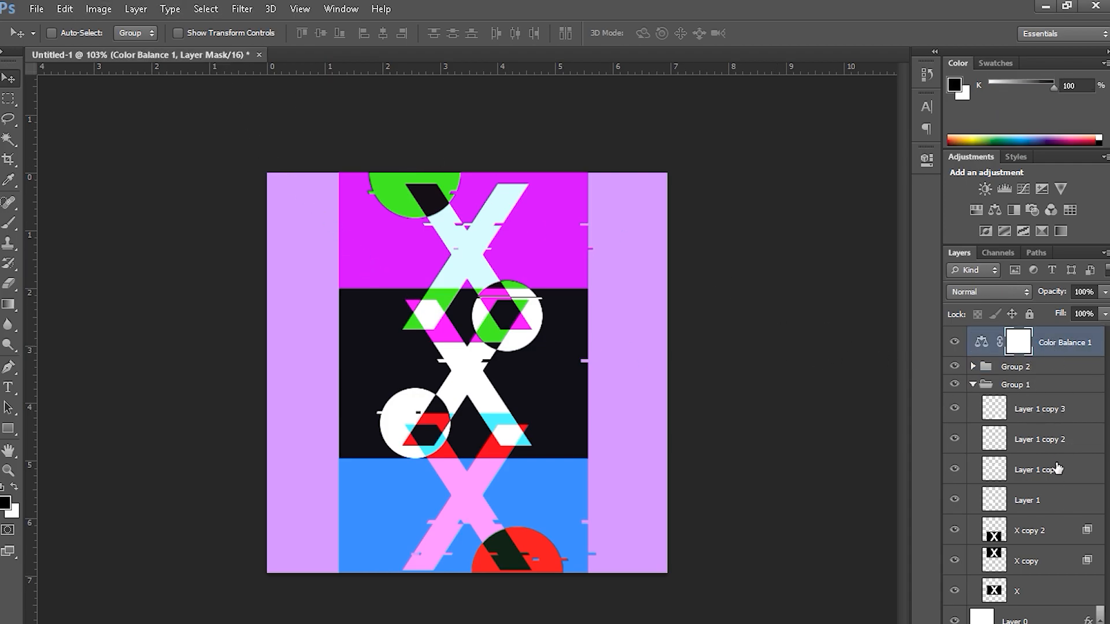
shift+click(1037, 591)
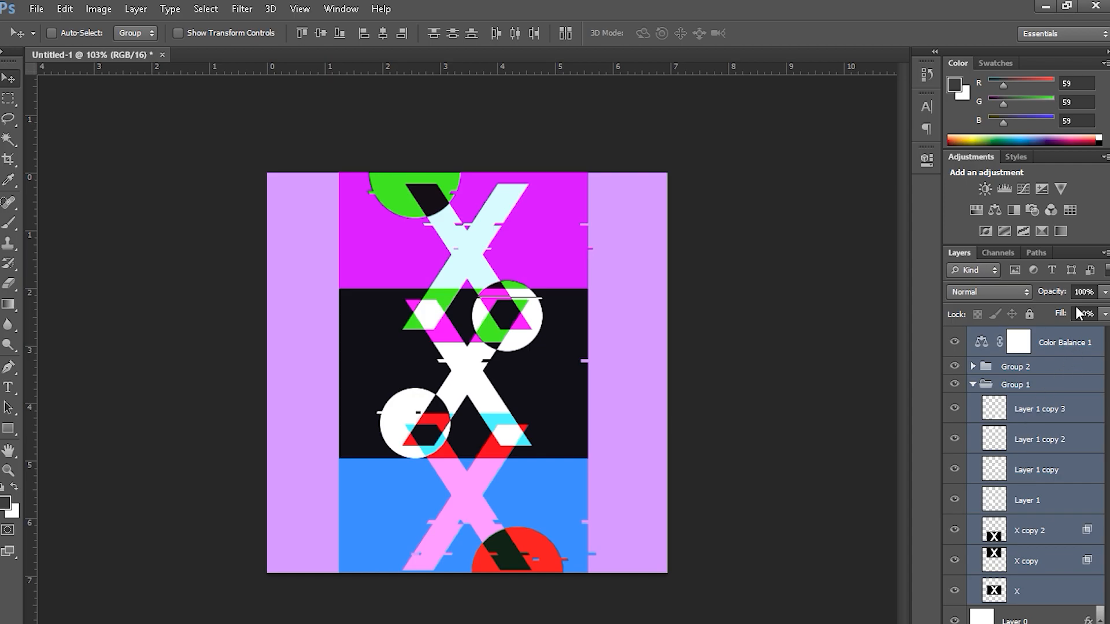
key(ctrl+g)
- Save a copy of the artwork to the Desktop in PNG format with the file name test
click(36, 9)
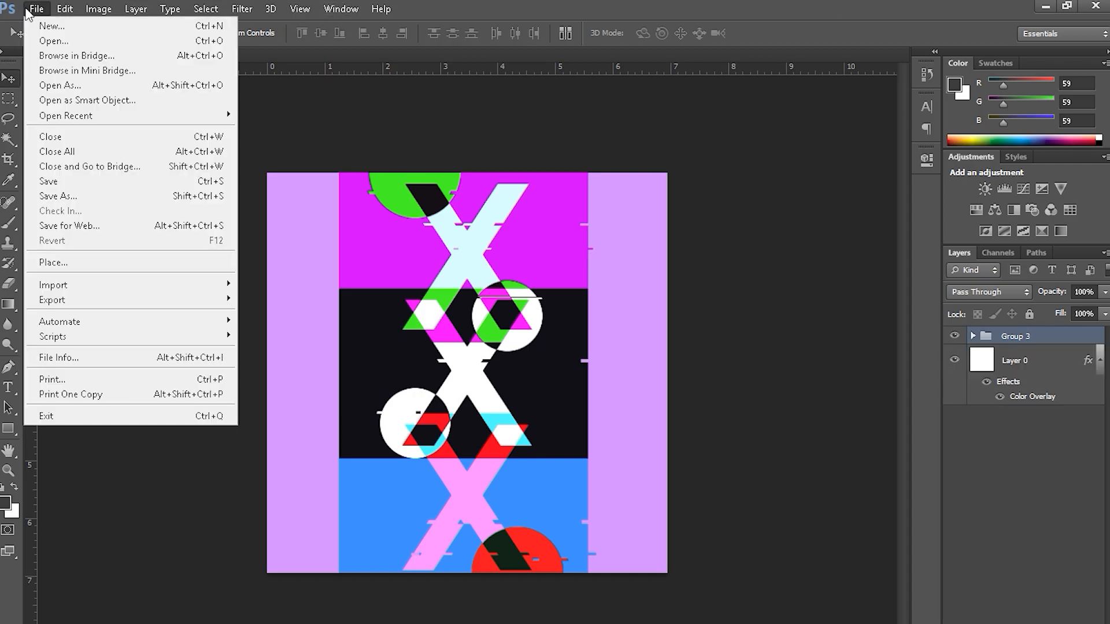
click(77, 211)
click(594, 373)
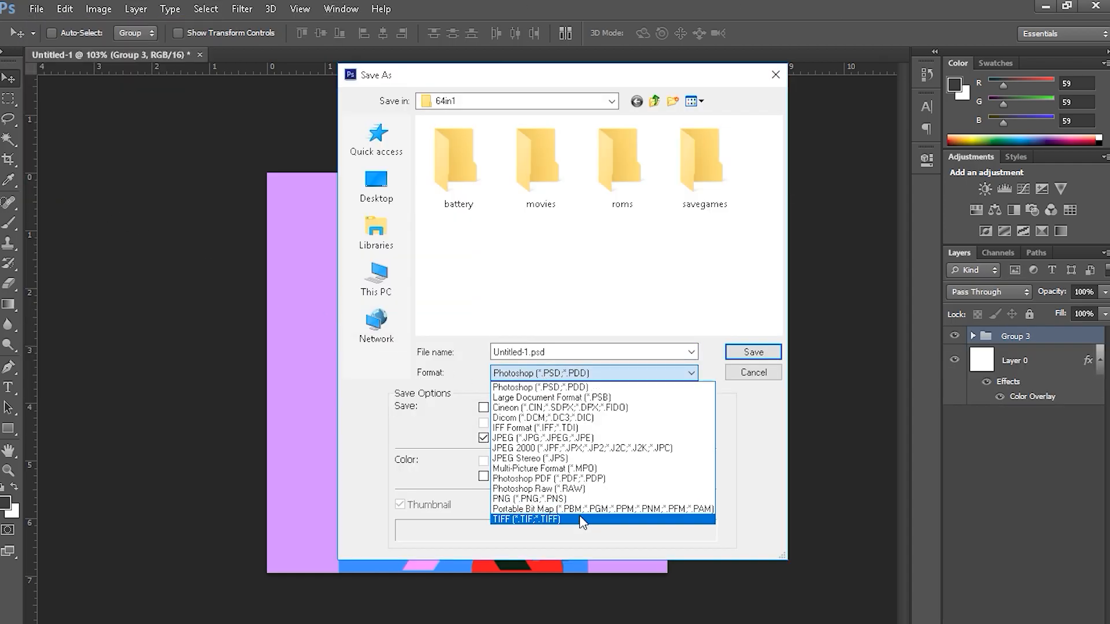
click(578, 587)
click(376, 237)
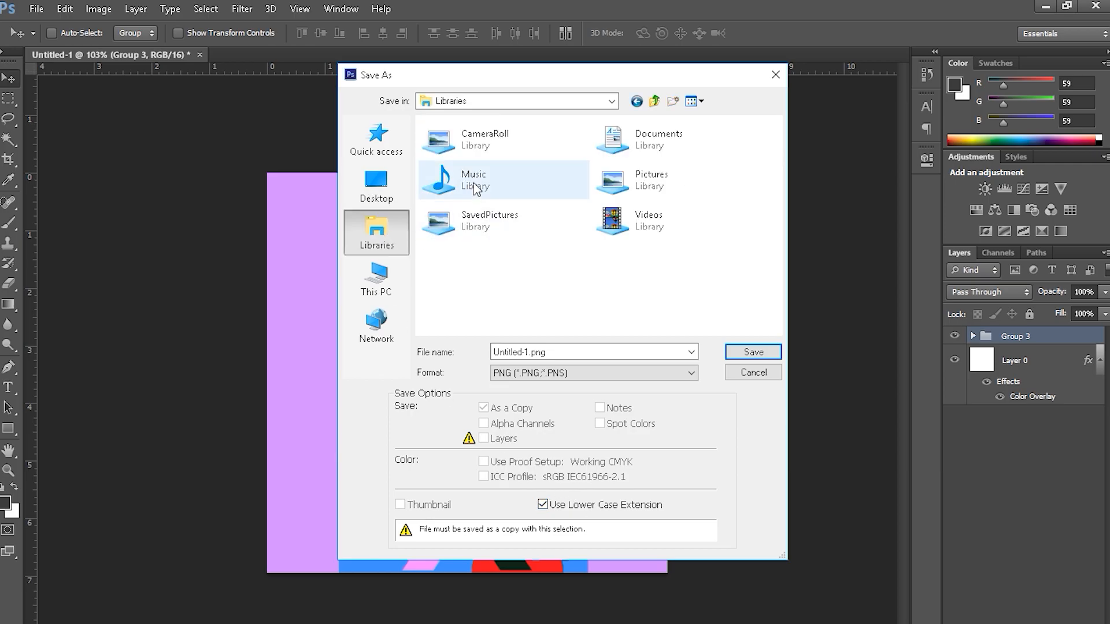
click(377, 191)
click(599, 351)
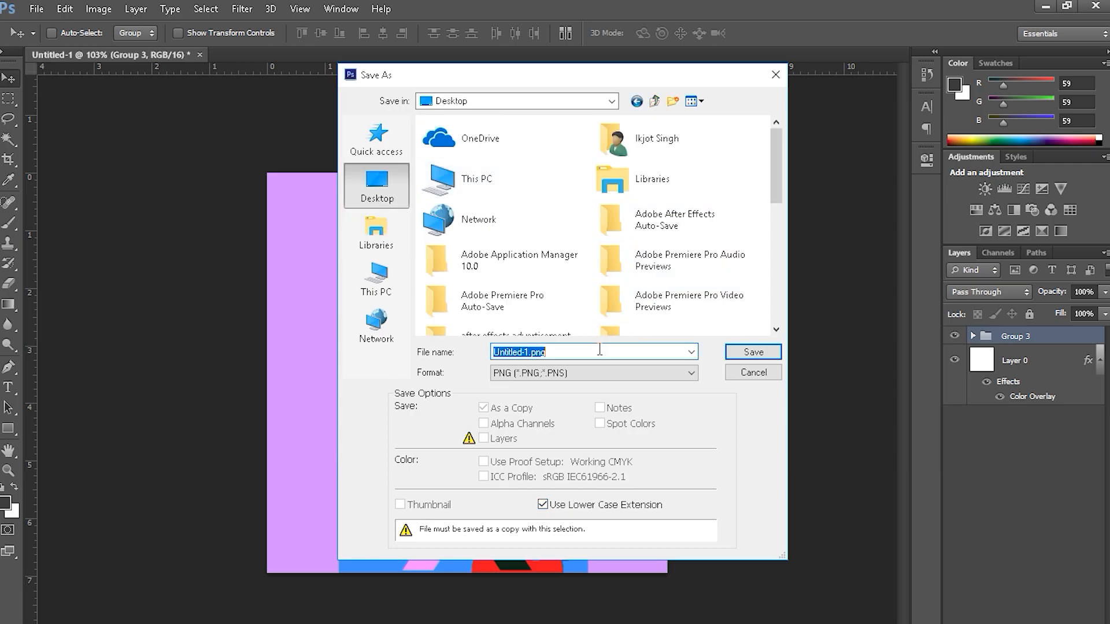
text(tesd)
key(Return)
click(536, 197)
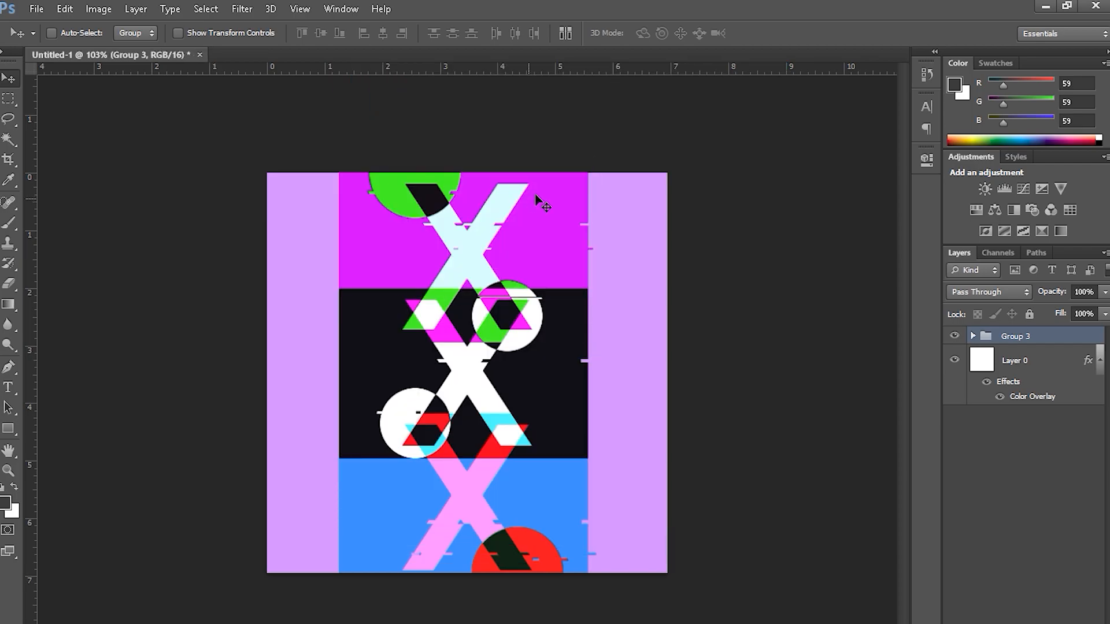
- Place test.png from the Desktop into the document and hide Group 3 beneath it
click(37, 9)
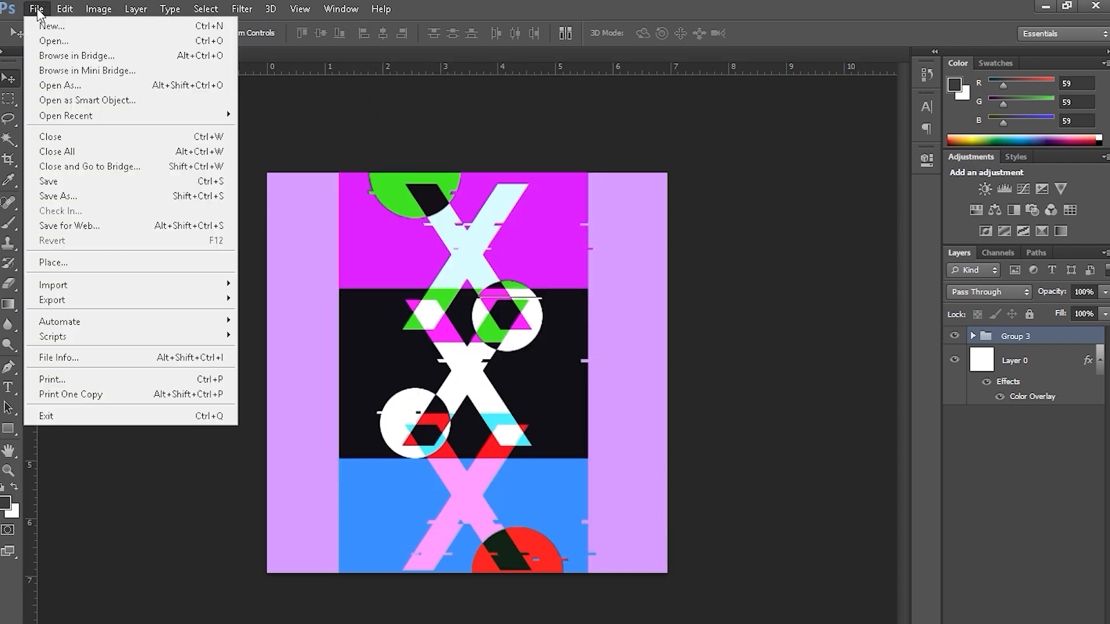
click(74, 268)
click(377, 187)
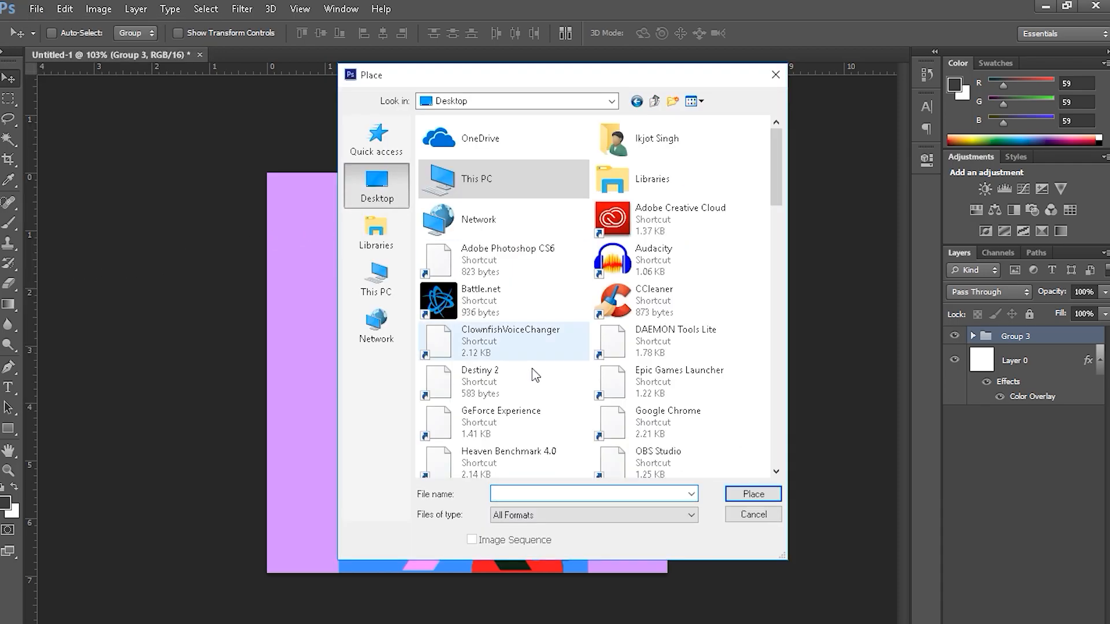
text(t)
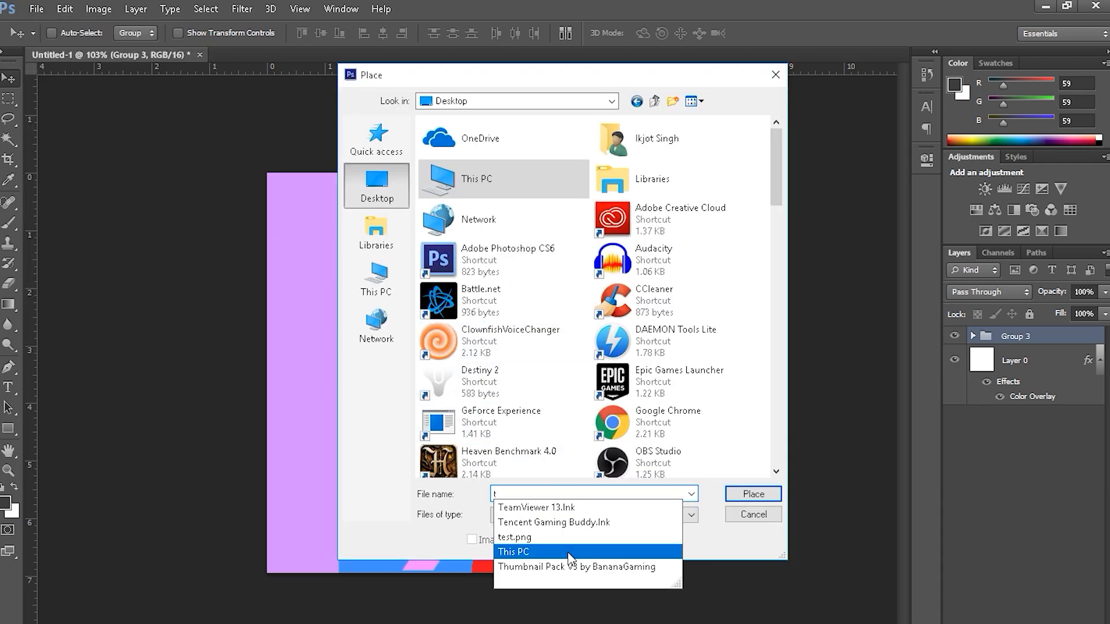
click(572, 544)
click(753, 493)
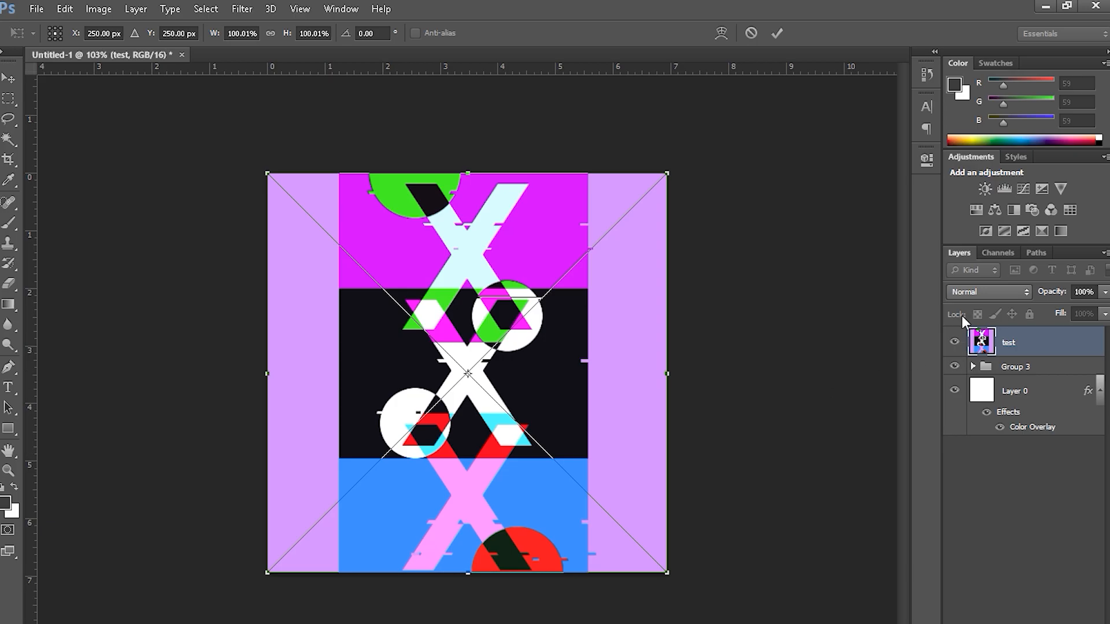
click(776, 32)
click(954, 366)
- Apply a light Add Noise filter with Uniform distribution and Monochromatic off to the test layer
click(242, 9)
mouse_move(270, 9)
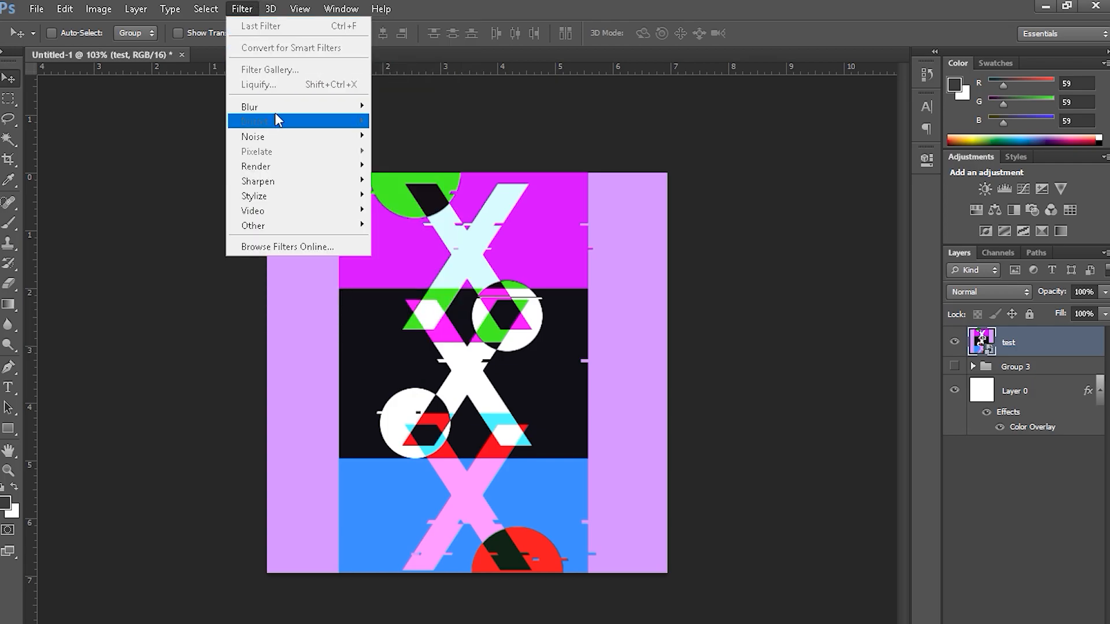
mouse_move(281, 139)
click(422, 139)
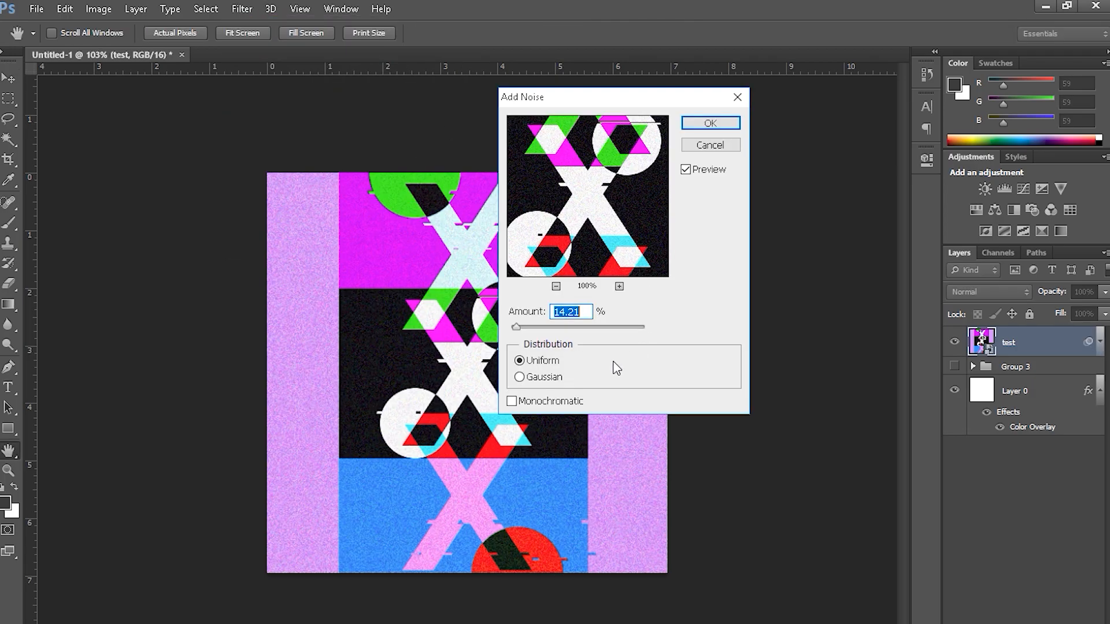
drag(518, 328, 518, 328)
click(523, 376)
click(521, 360)
drag(519, 329, 519, 332)
click(710, 123)
click(245, 9)
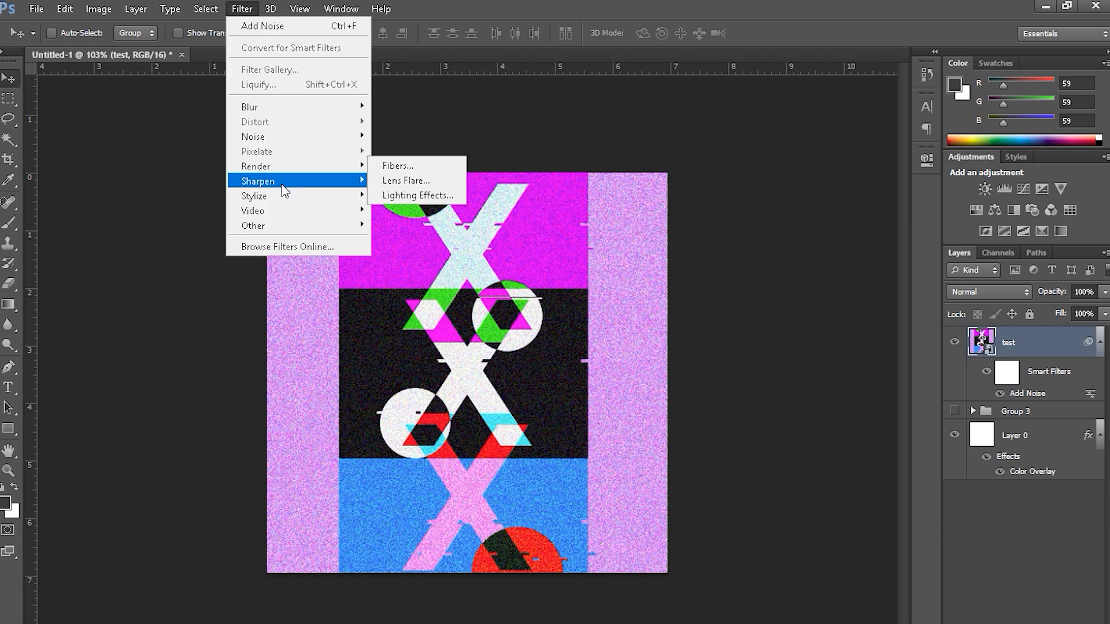
click(1043, 352)
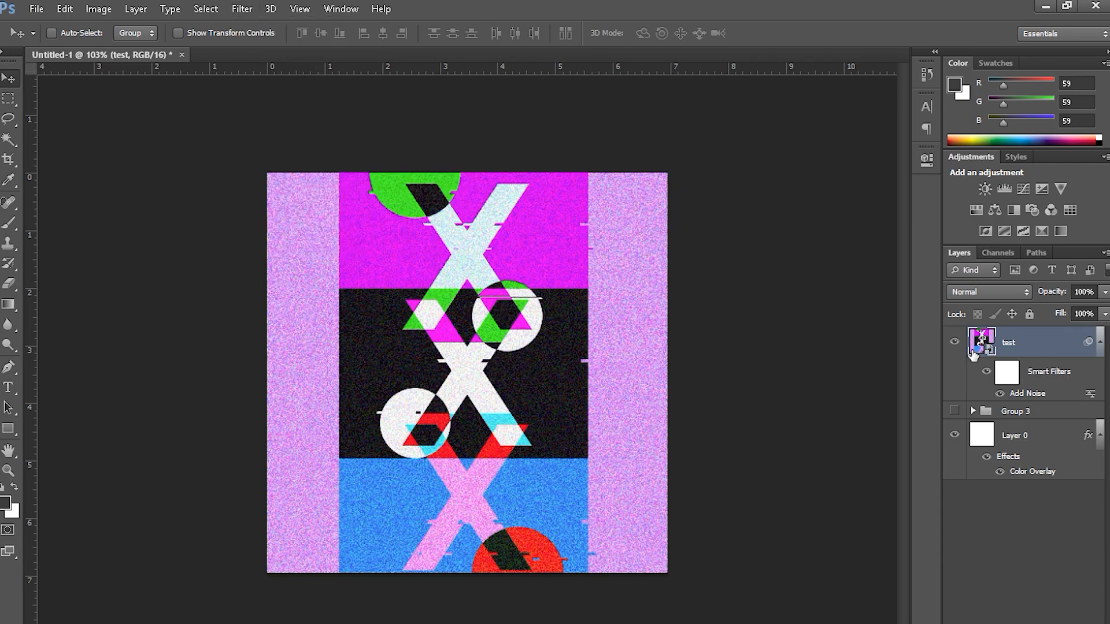
click(1097, 343)
click(1097, 342)
- Apply the Sharpen Edges filter to the test layer
click(242, 9)
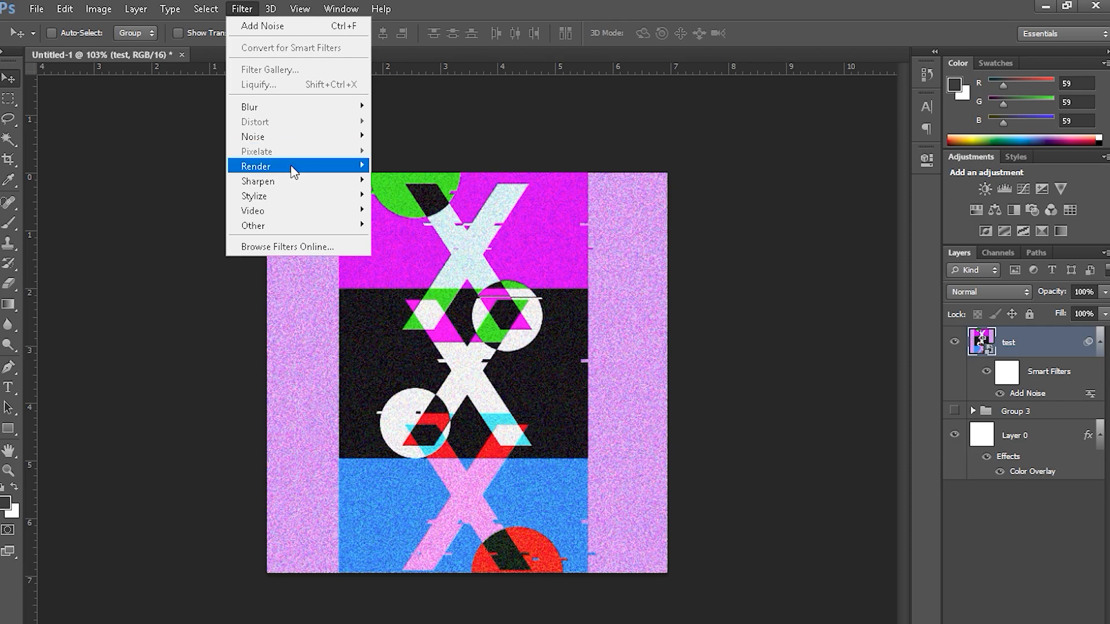
mouse_move(298, 172)
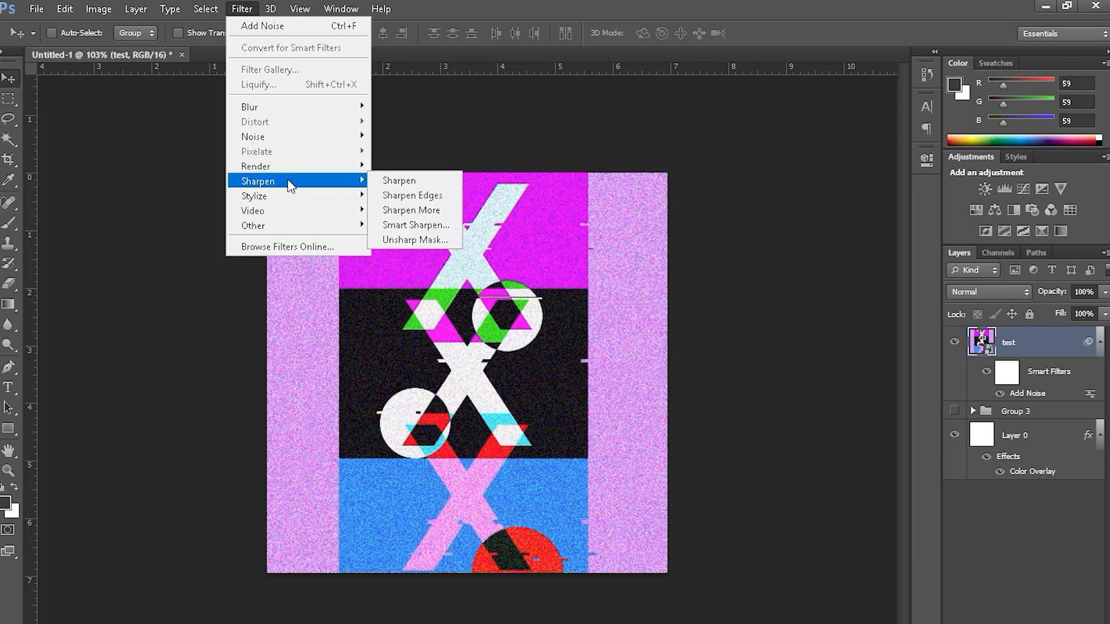
click(432, 195)
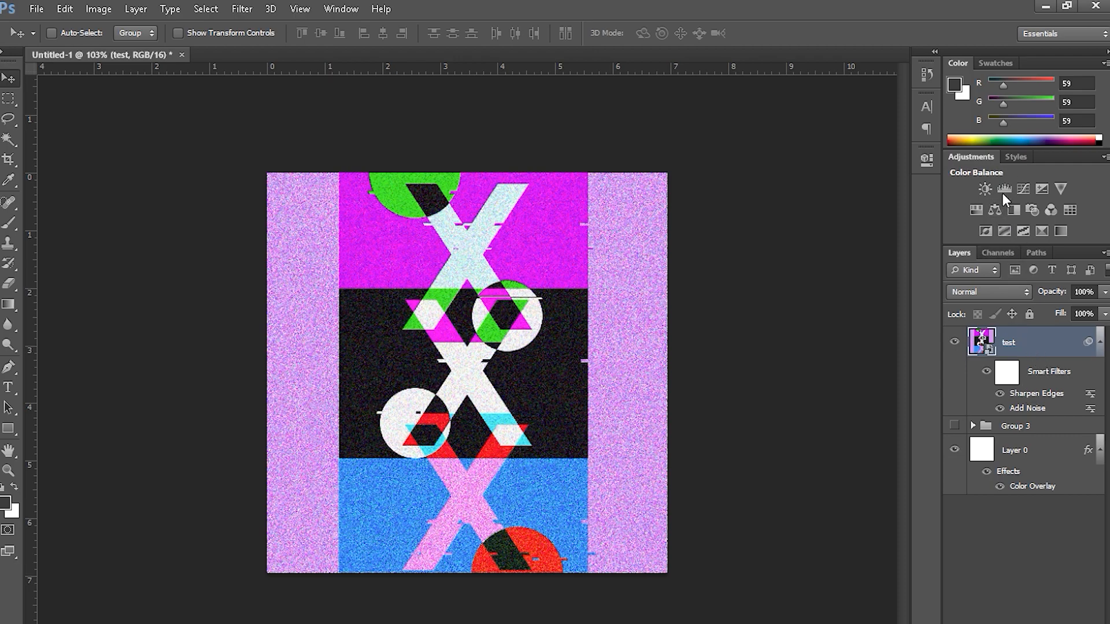
- Add a Brightness/Contrast adjustment above the test layer with brightness -26 and contrast 35
click(984, 189)
drag(778, 237, 827, 269)
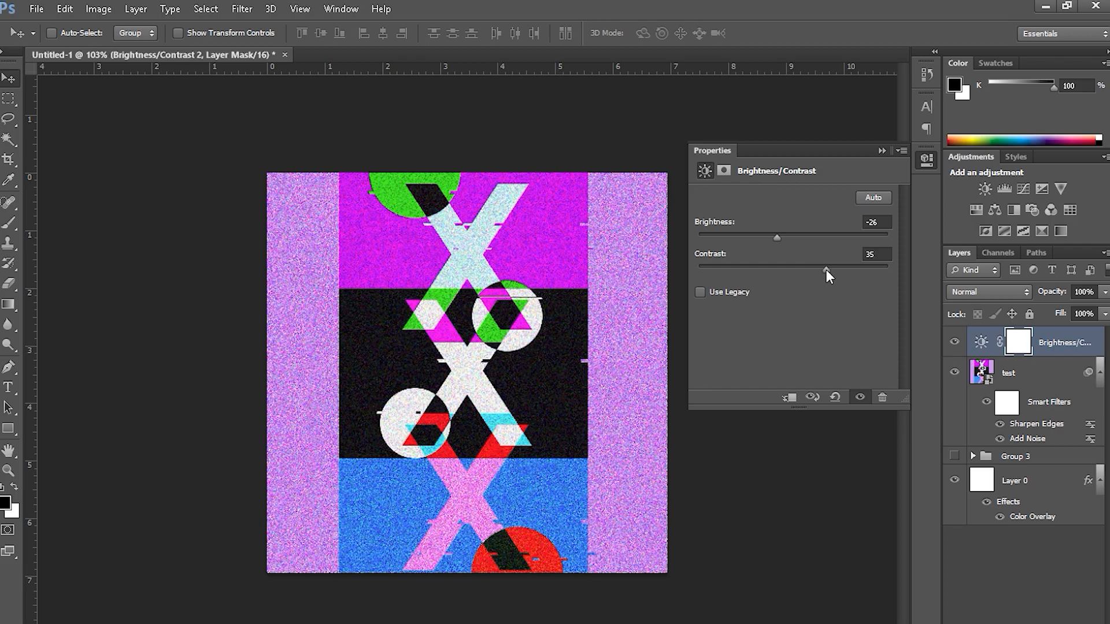
click(881, 151)
- Add an Exposure adjustment on top with offset +0.0124 and gamma correction 0.91
click(1044, 189)
drag(793, 270, 805, 306)
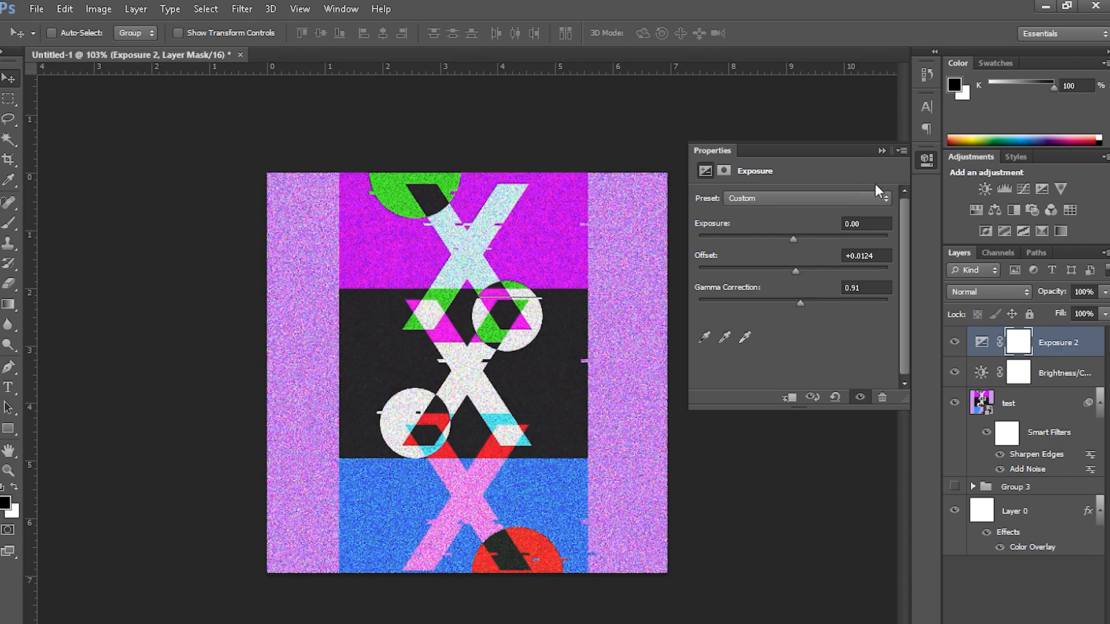
click(881, 150)
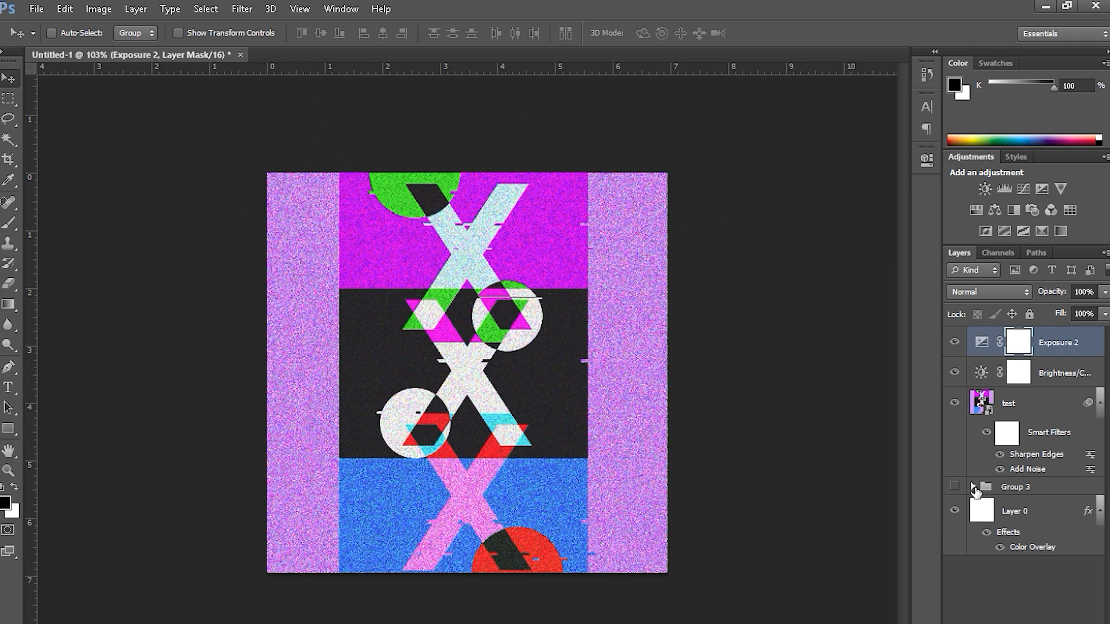
- Show Group 3 and compare it with the processed version by hiding and reshowing the test, Brightness/Contrast and Exposure layers
click(954, 403)
click(954, 373)
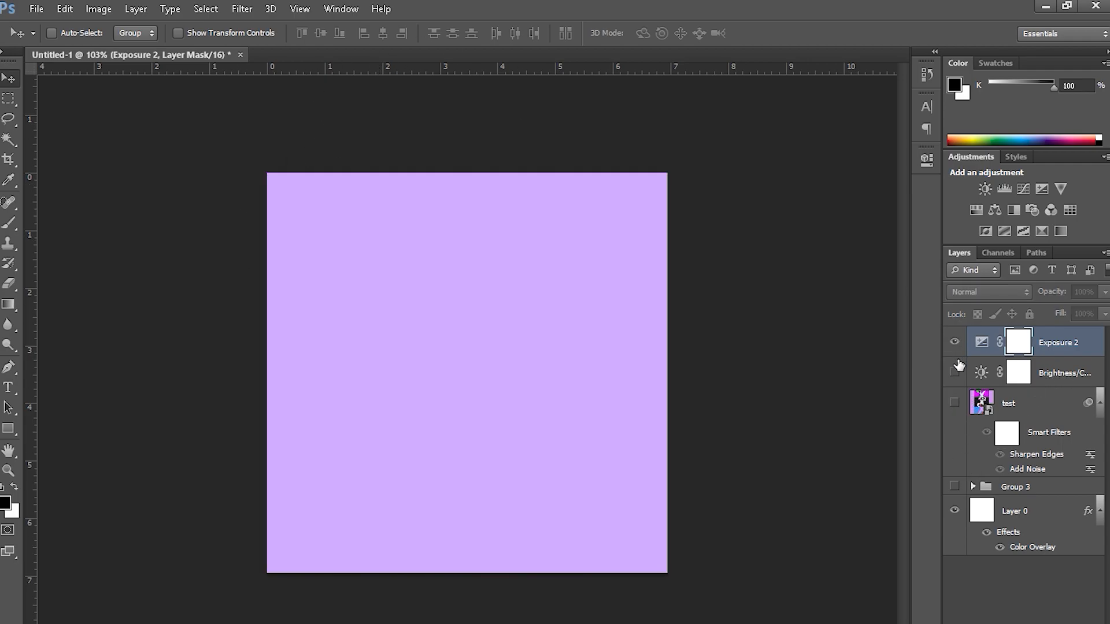
click(954, 487)
click(954, 341)
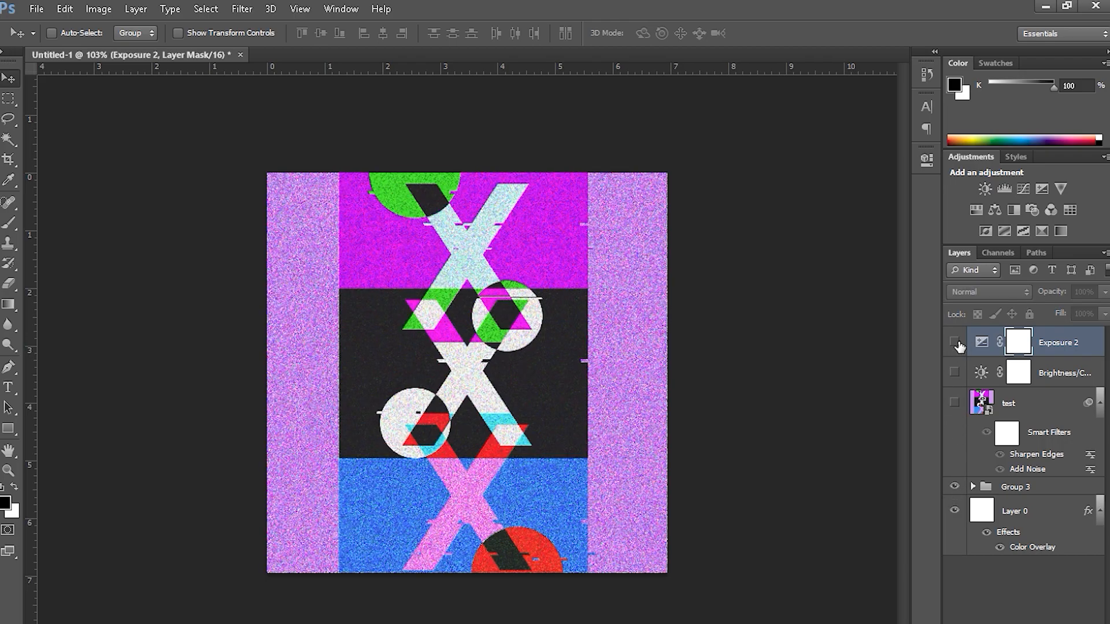
click(954, 342)
click(954, 373)
click(955, 403)
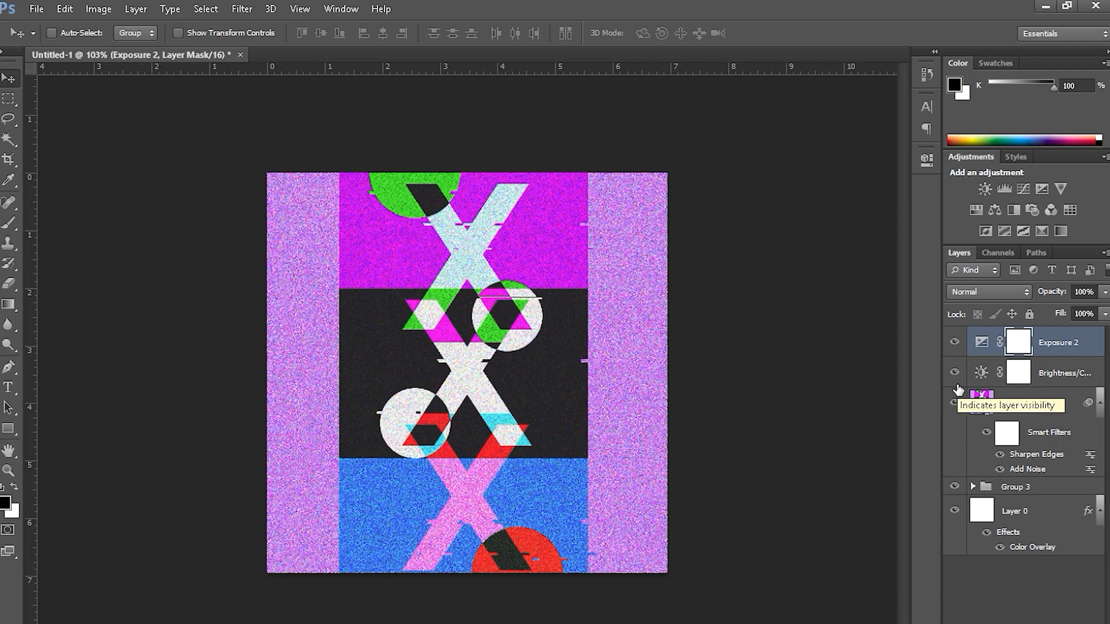
mouse_move(953, 400)
mouse_down()
mouse_move(957, 342)
mouse_move(949, 394)
mouse_up()
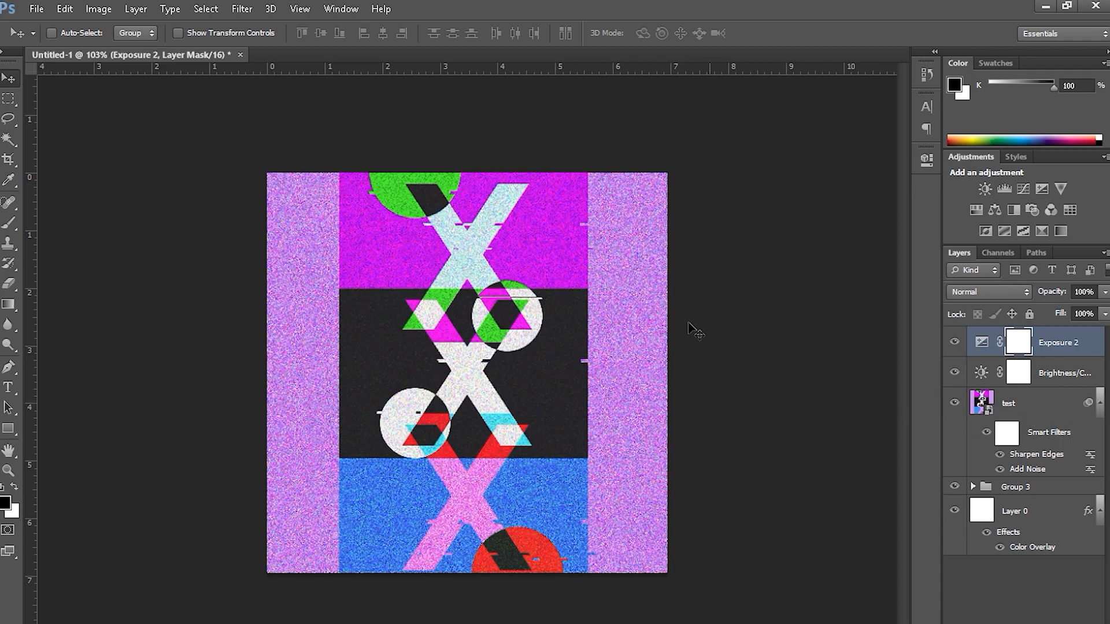